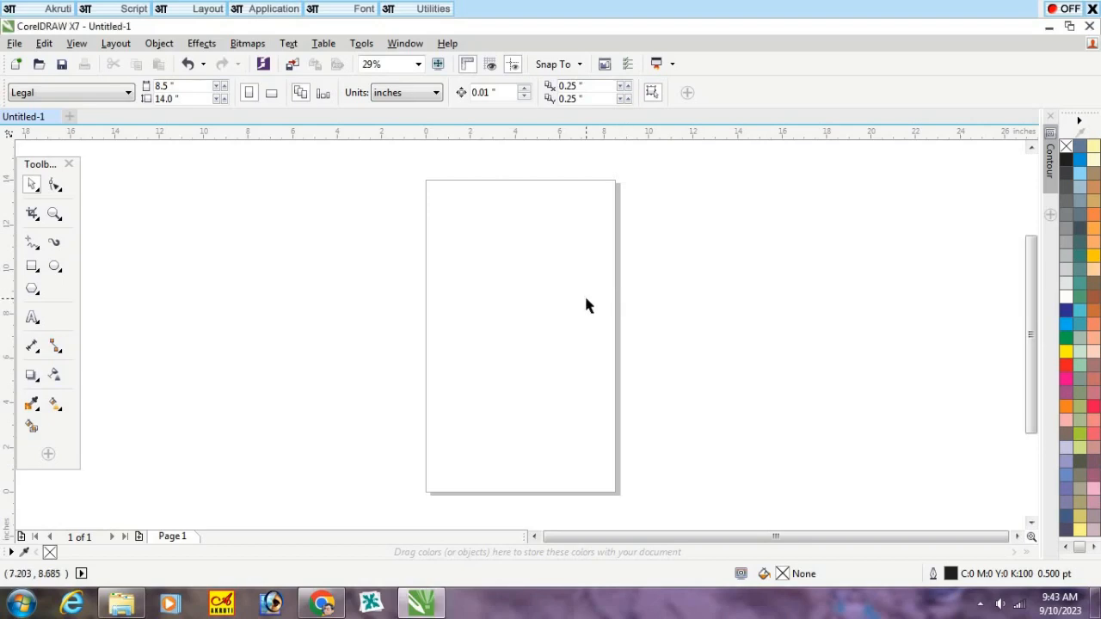
Step: Draw a circle about 2.55 inches in diameter near the middle of the page
scroll(662, 307, "up", 3)
scroll(575, 307, "down", 3)
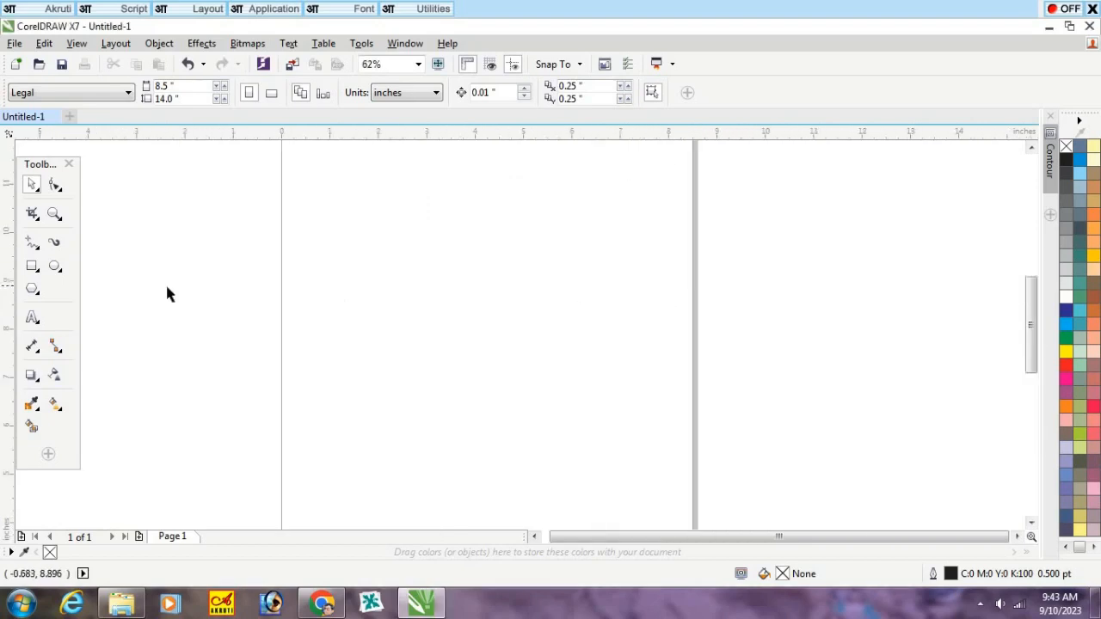
left_click(54, 268)
left_click_drag(451, 315, 532, 389)
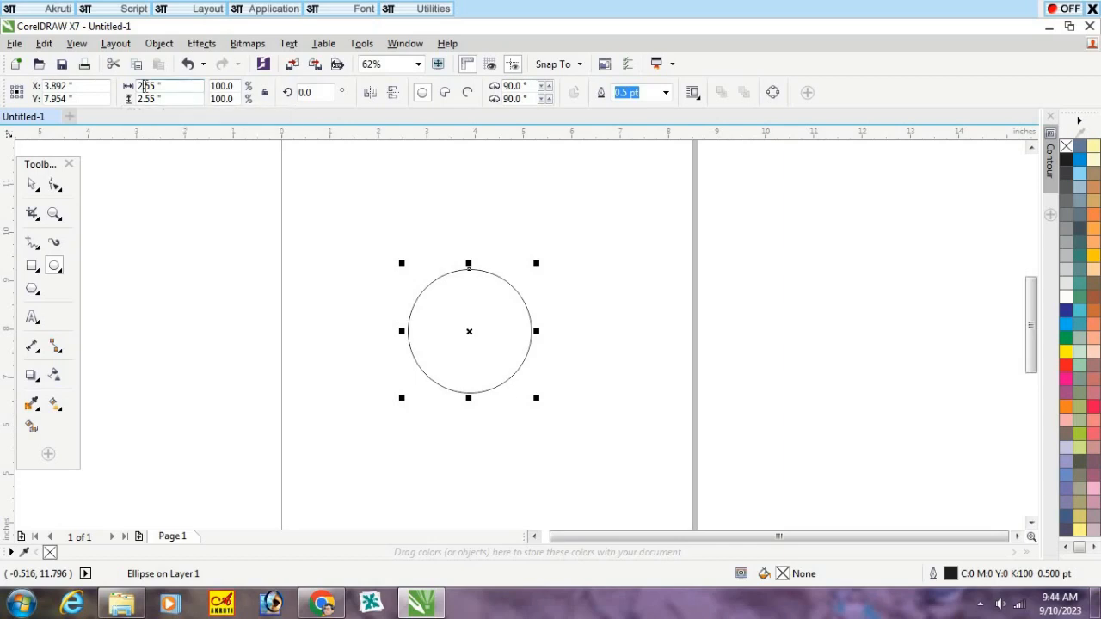
Step: Set the circle's width and height to 2 inches each
left_click(144, 86)
type("2")
double_click(152, 86)
type("2")
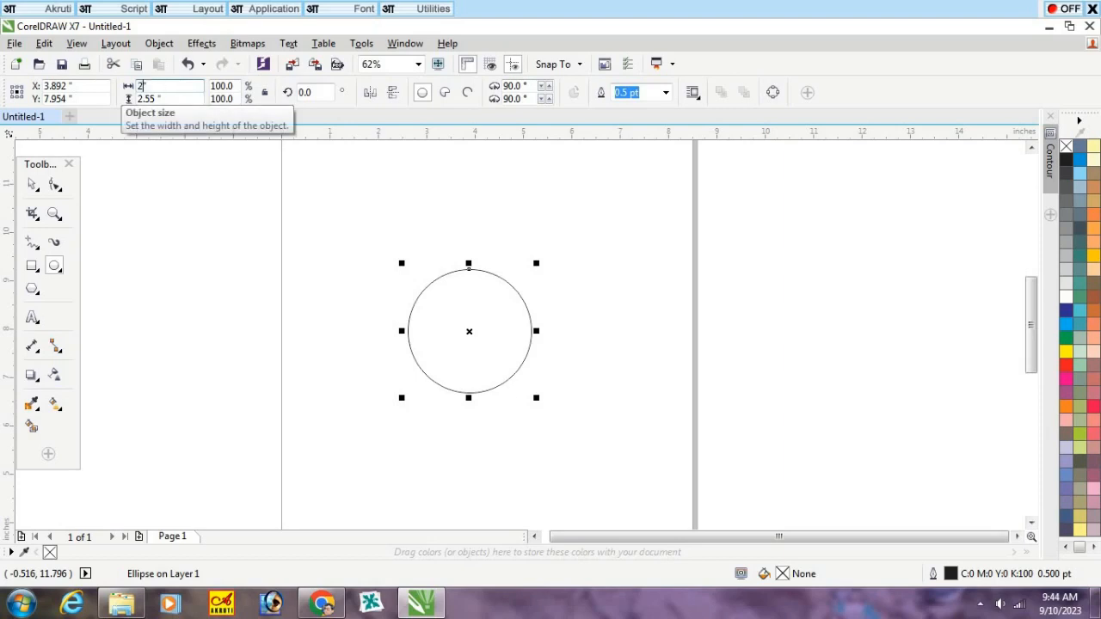
key("Tab")
type("2")
key("Return")
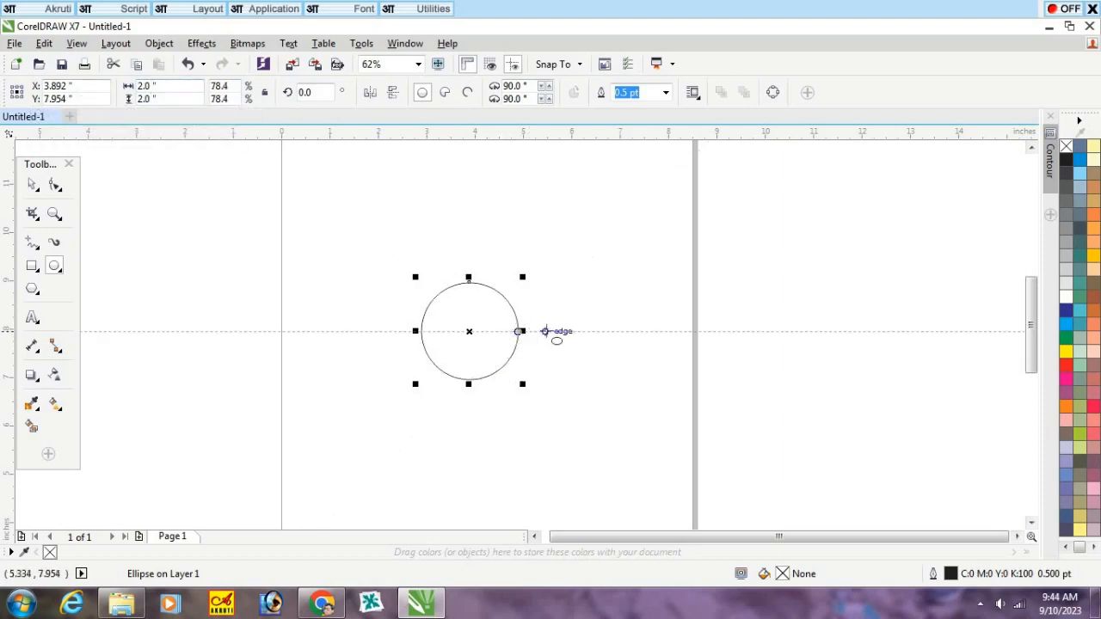
Step: Set the circle's outline width to 1.0 pt
scroll(495, 348, "up", 1)
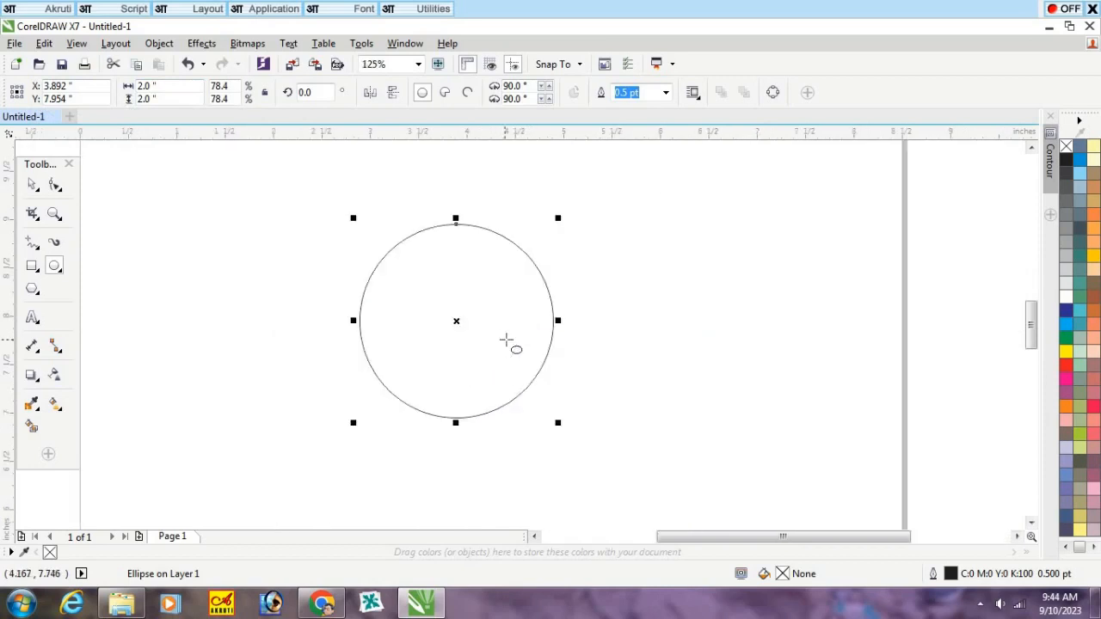
left_click(665, 94)
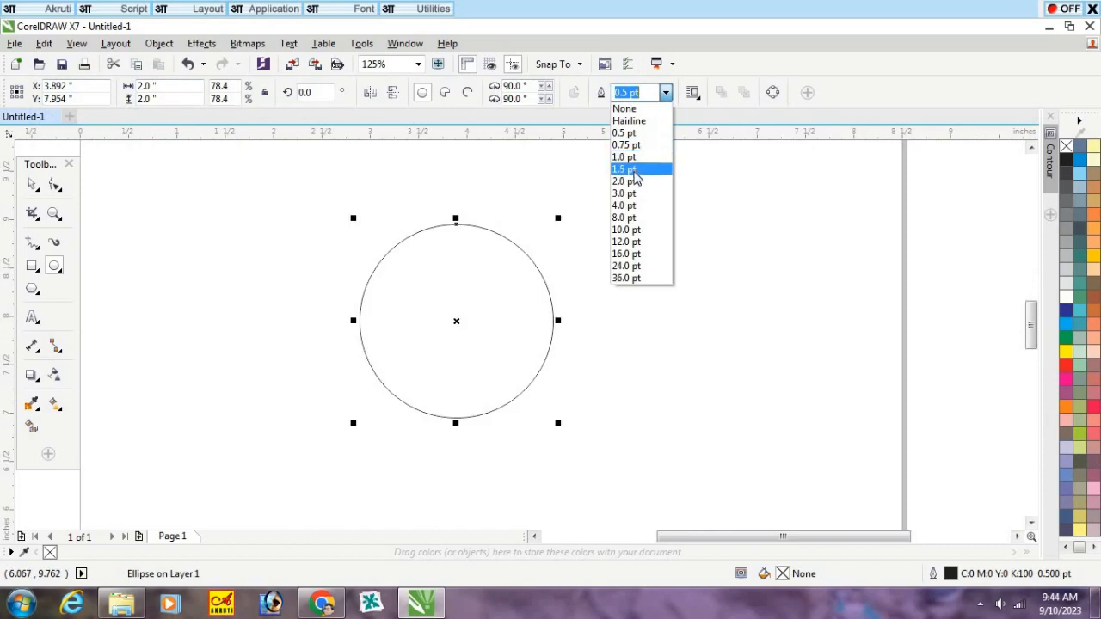
left_click(633, 158)
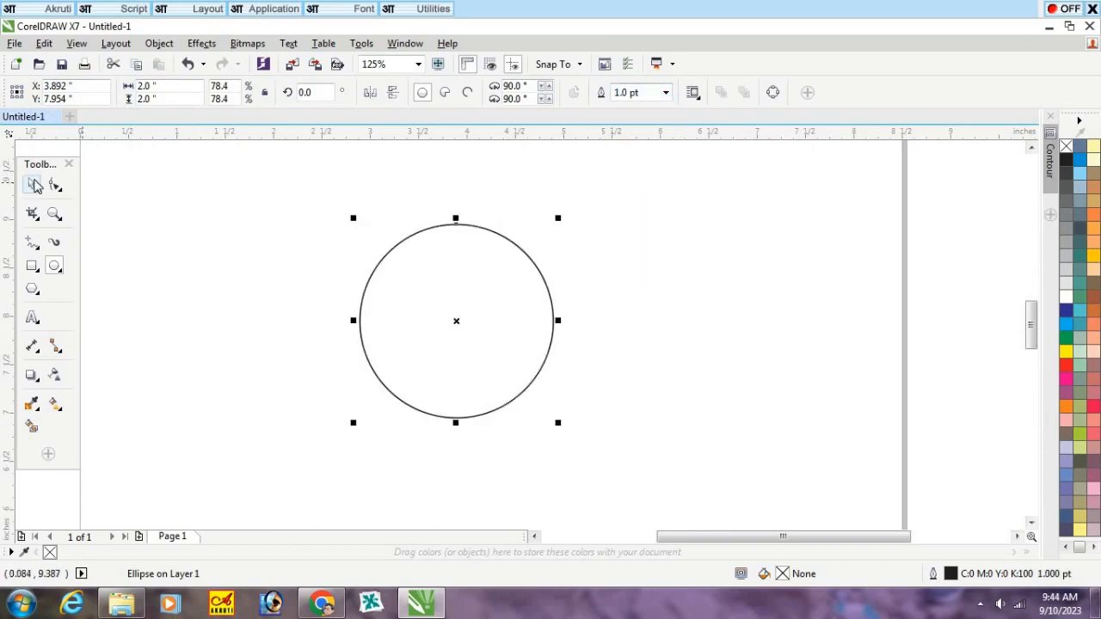
Step: Create a smaller concentric copy of the circle, about 1.45 inches in diameter, to form a ring
left_click(35, 187)
left_click(265, 215)
left_click(505, 299)
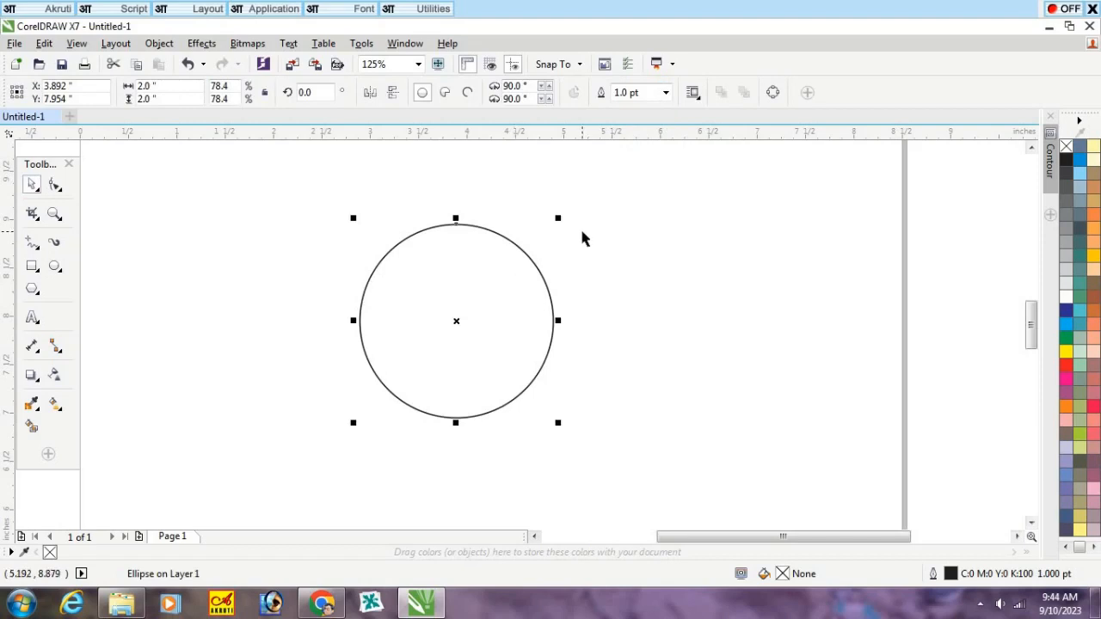
left_click_drag(557, 219, 552, 245)
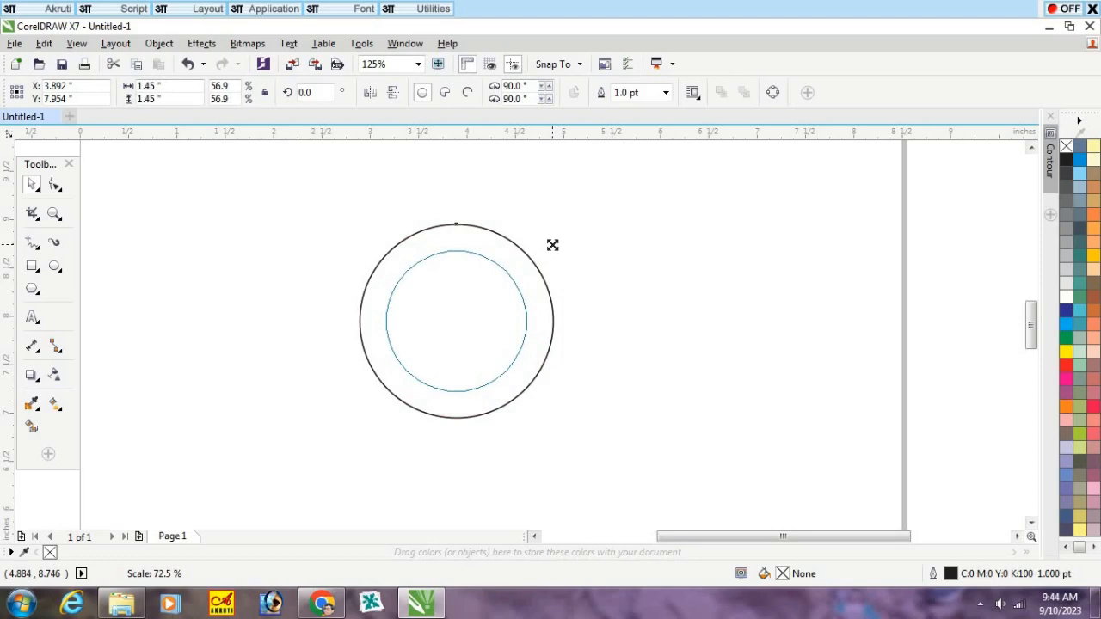
left_click_drag(552, 245, 552, 245)
left_click(671, 256)
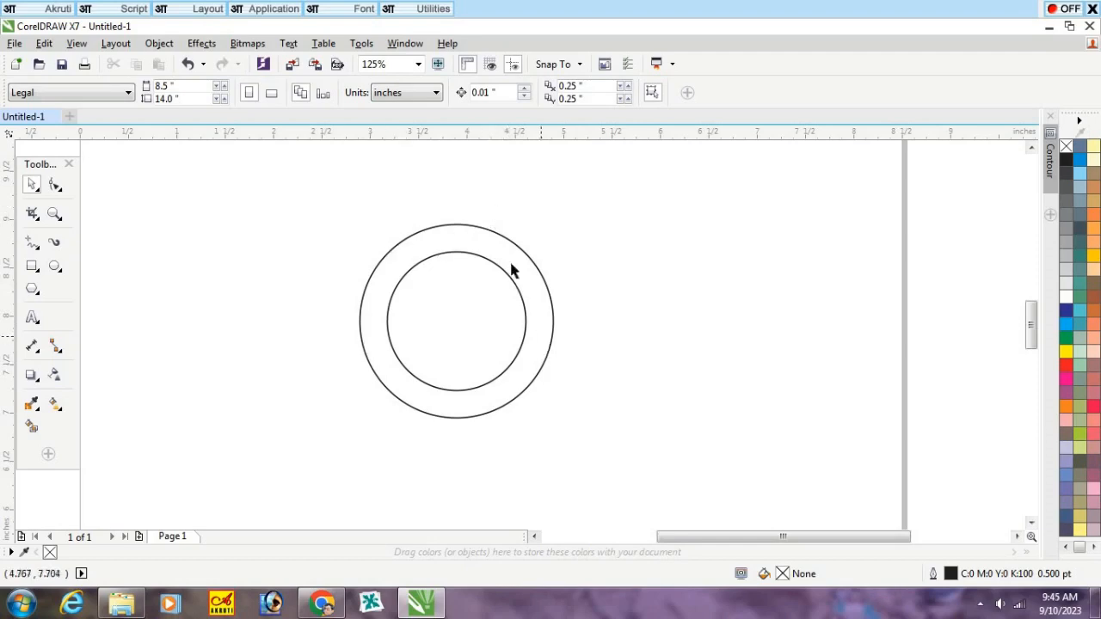
Step: Add the artistic text "Manu Real Tech" just above the circles
left_click(31, 319)
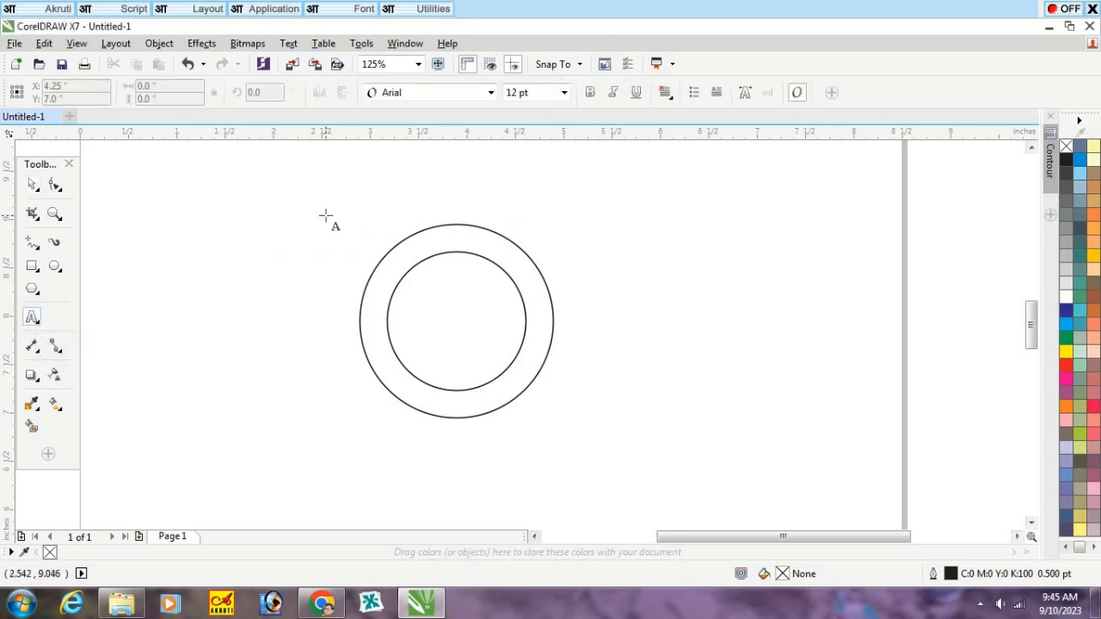
left_click(326, 215)
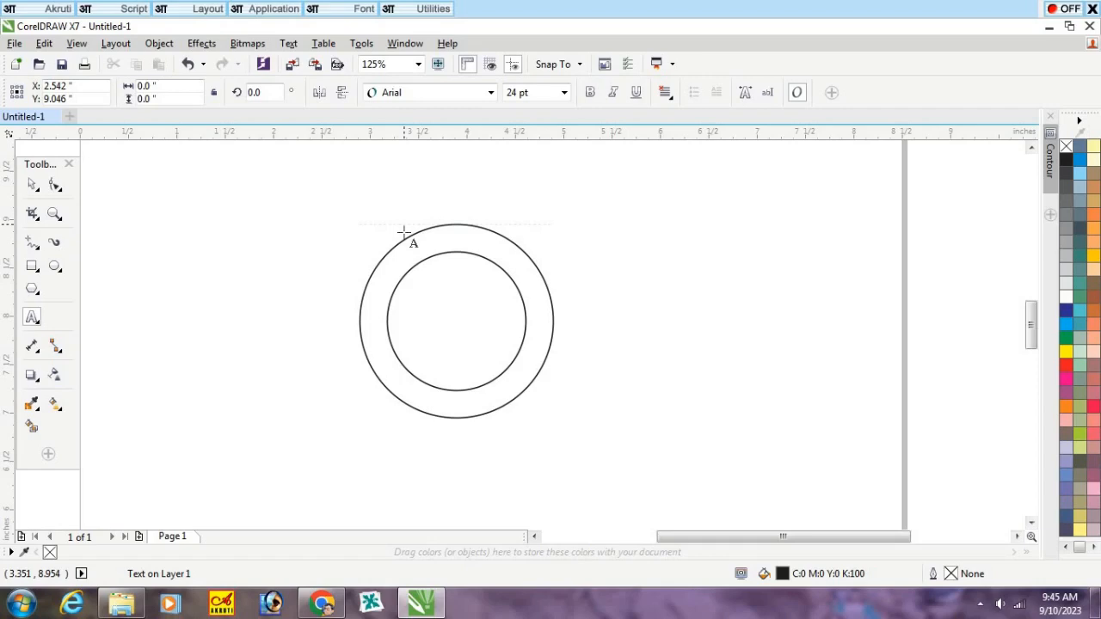
type("M")
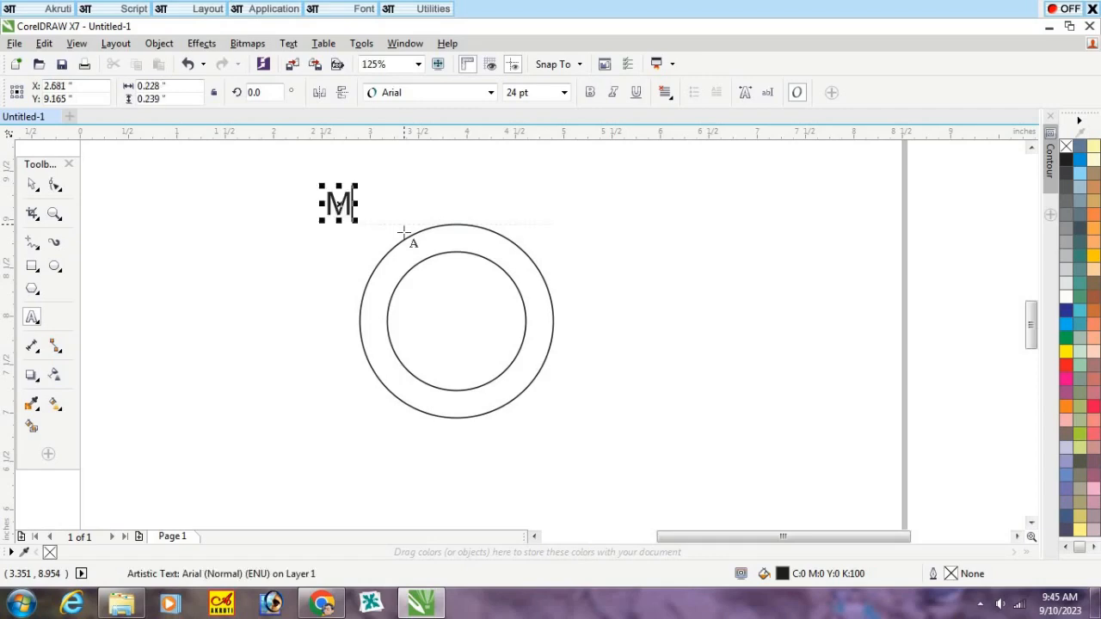
type("anu R")
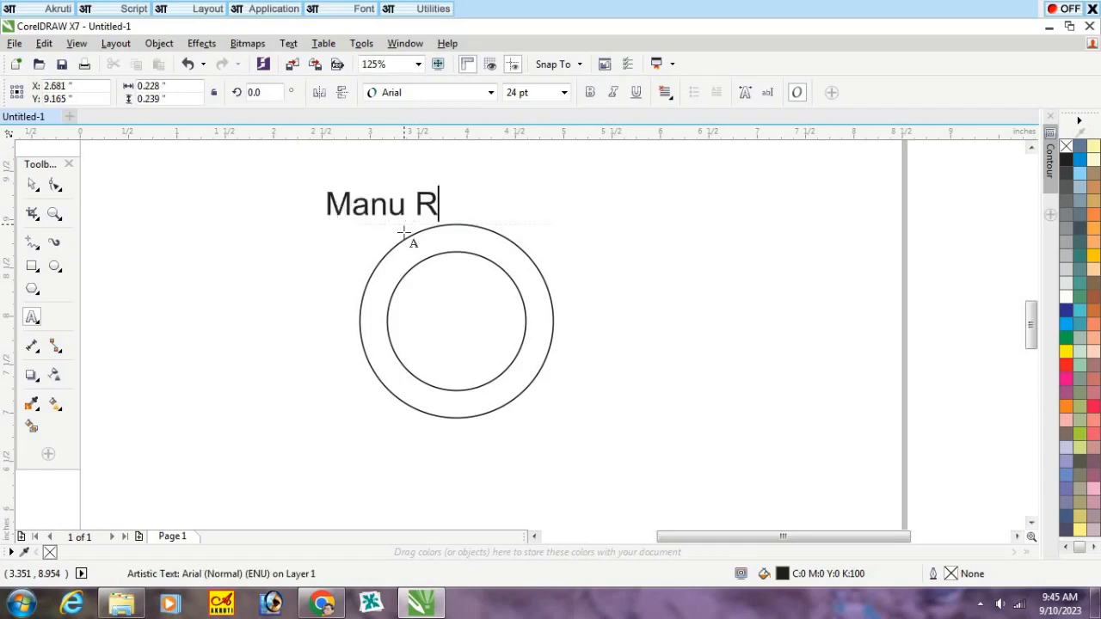
type("eal Tech")
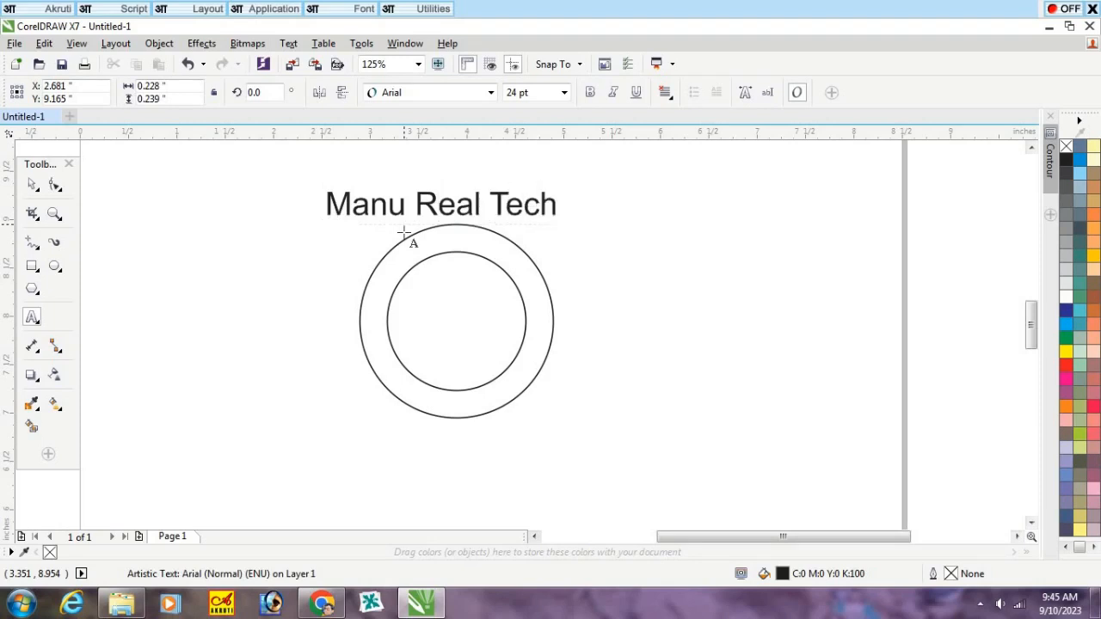
key("Escape")
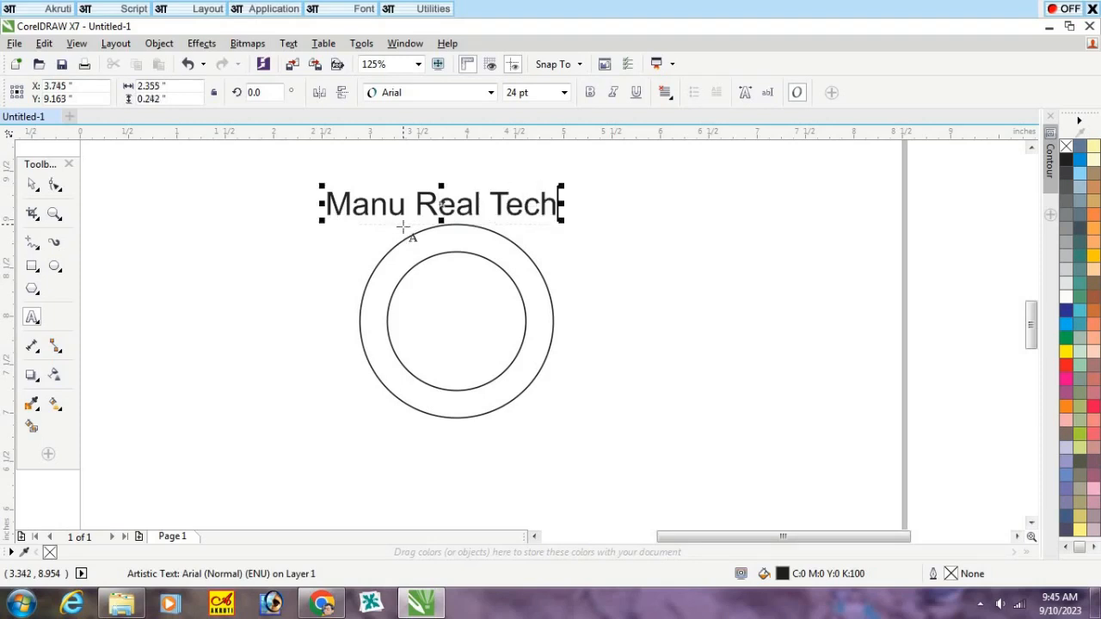
Step: Make the "Manu Real Tech" text bold and set its font size to 20 pt
left_click(31, 184)
left_click(590, 92)
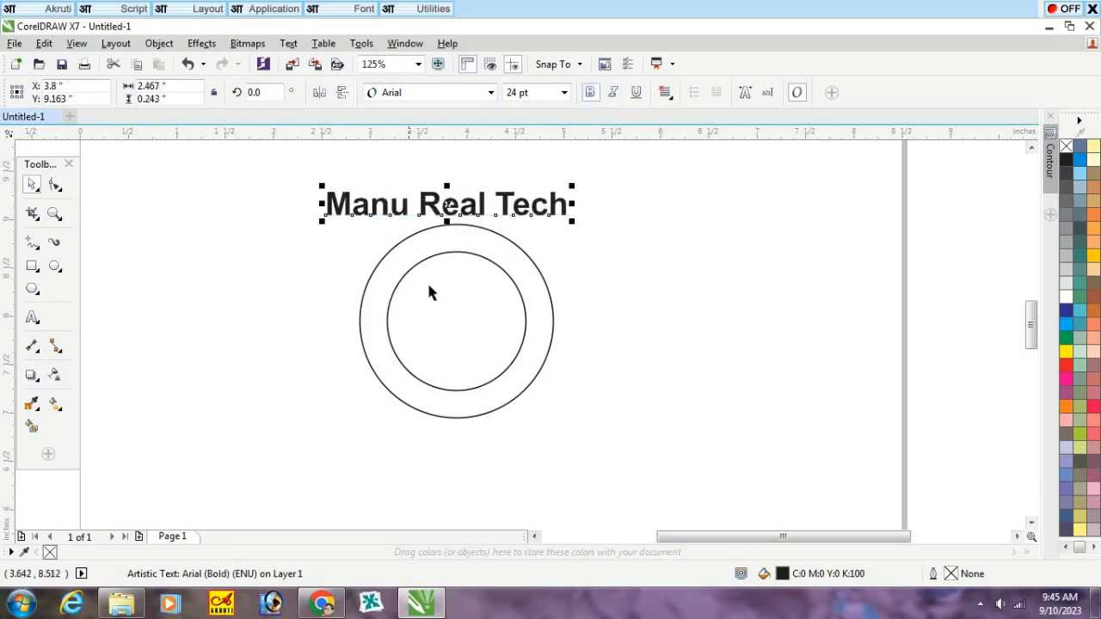
double_click(514, 93)
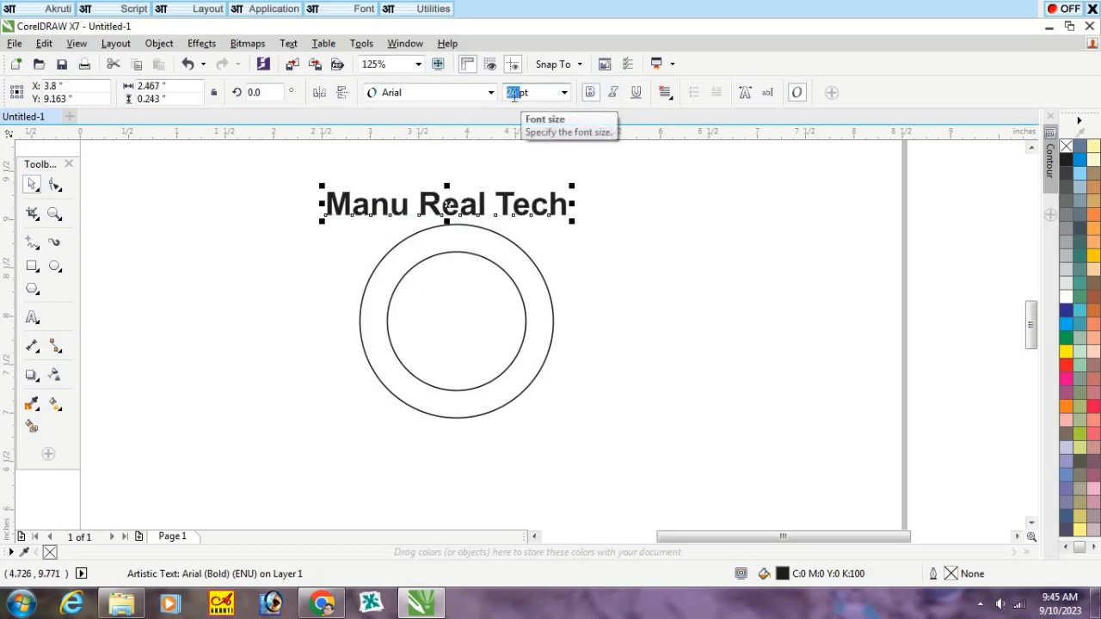
type("20")
key("Return")
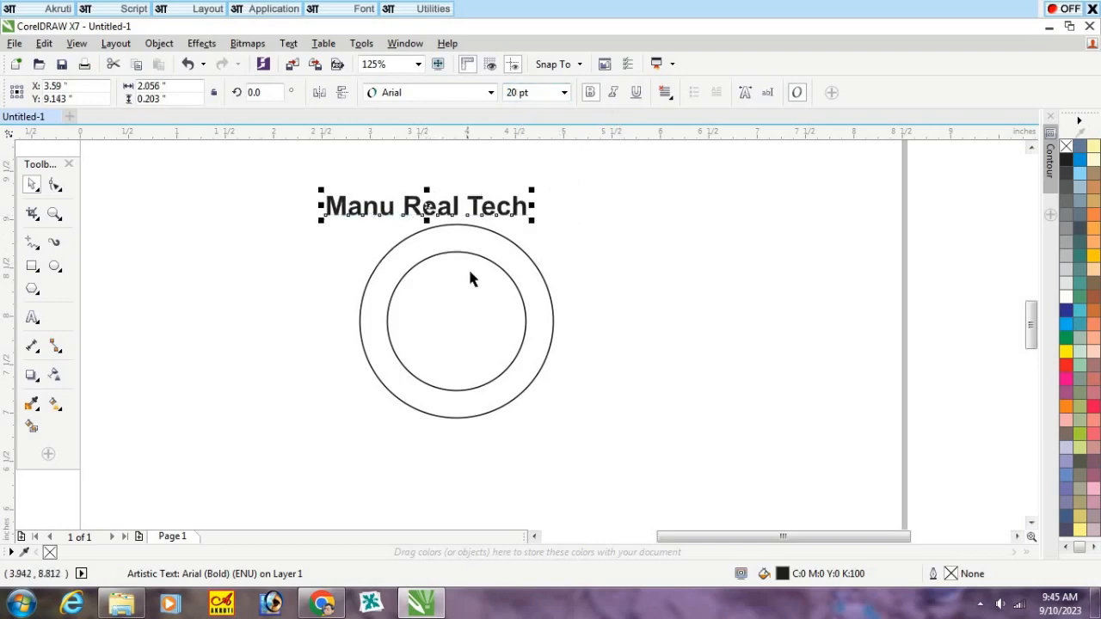
Step: Select the text together with the outer circle and align their centers vertically so the text sits centered over the circle
left_click(471, 235)
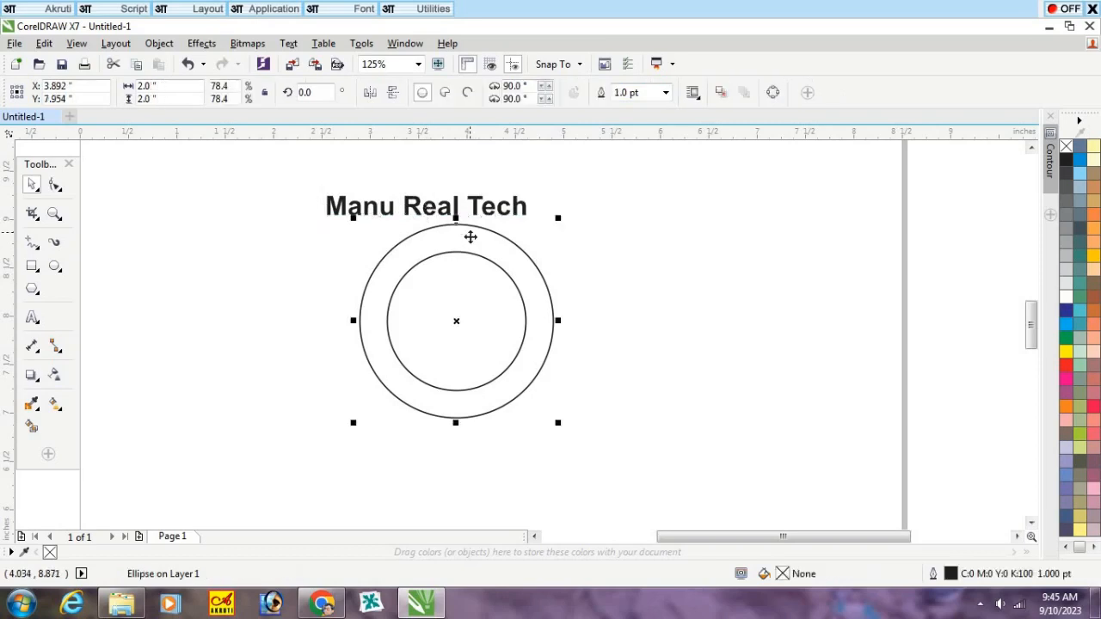
left_click(495, 219)
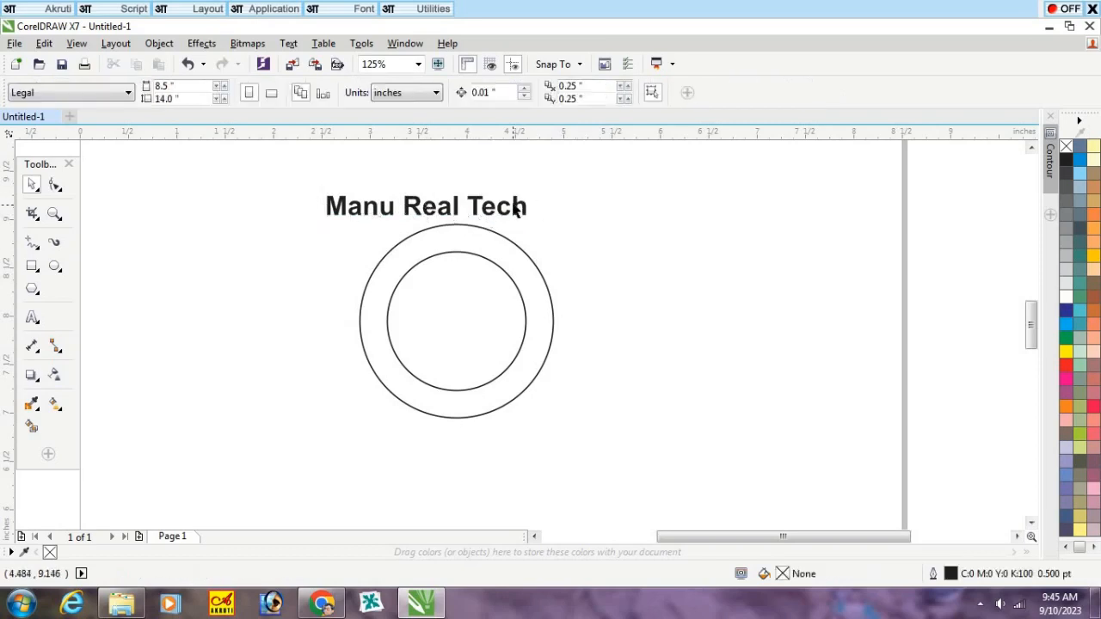
left_click(516, 208)
left_click(504, 245, "shift")
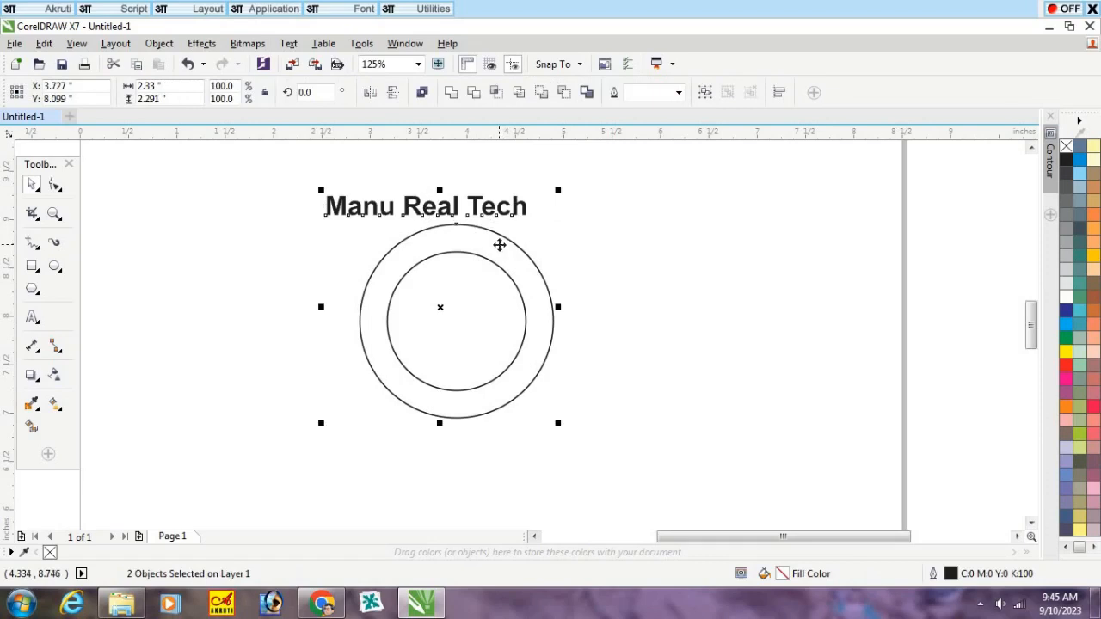
key("c")
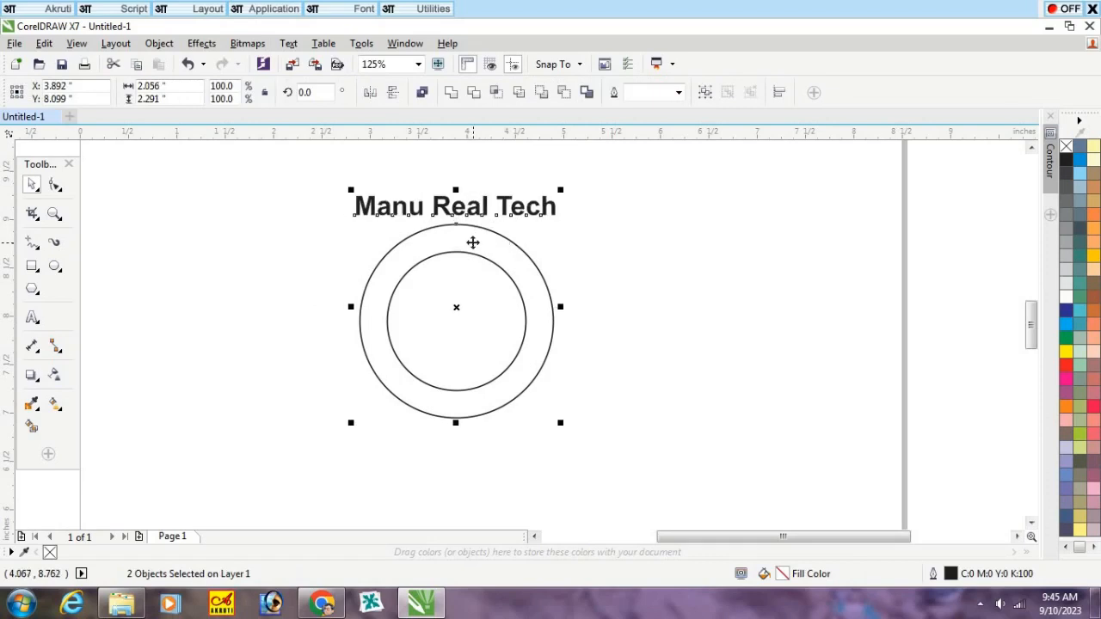
Step: Fit the text to the outer circle's path and set its distance from the path to -0.25 inch
left_click(288, 44)
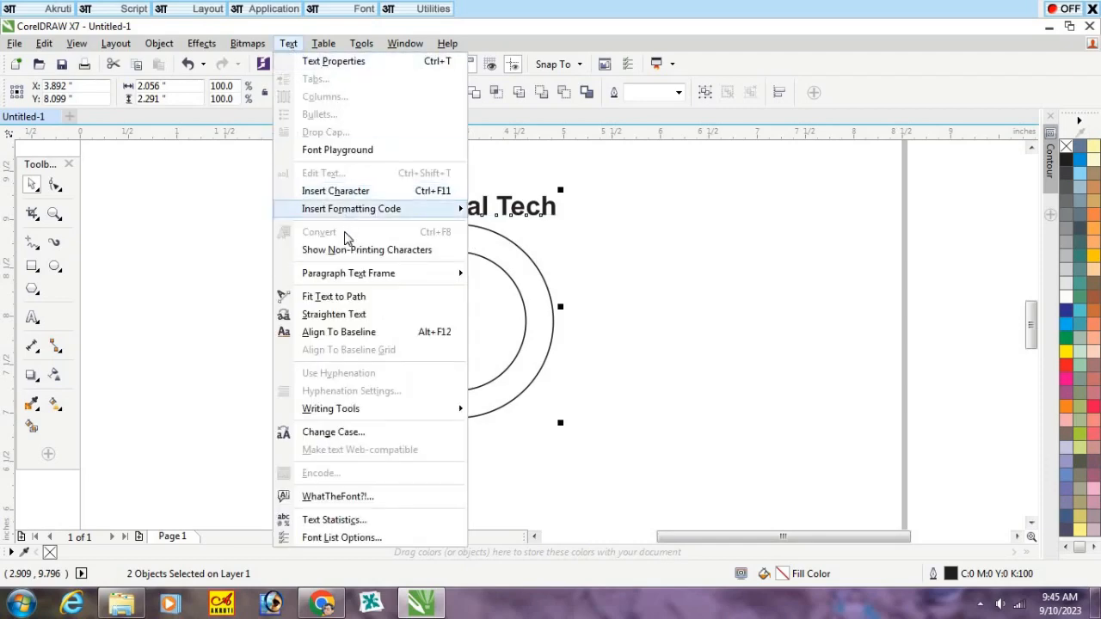
left_click(327, 297)
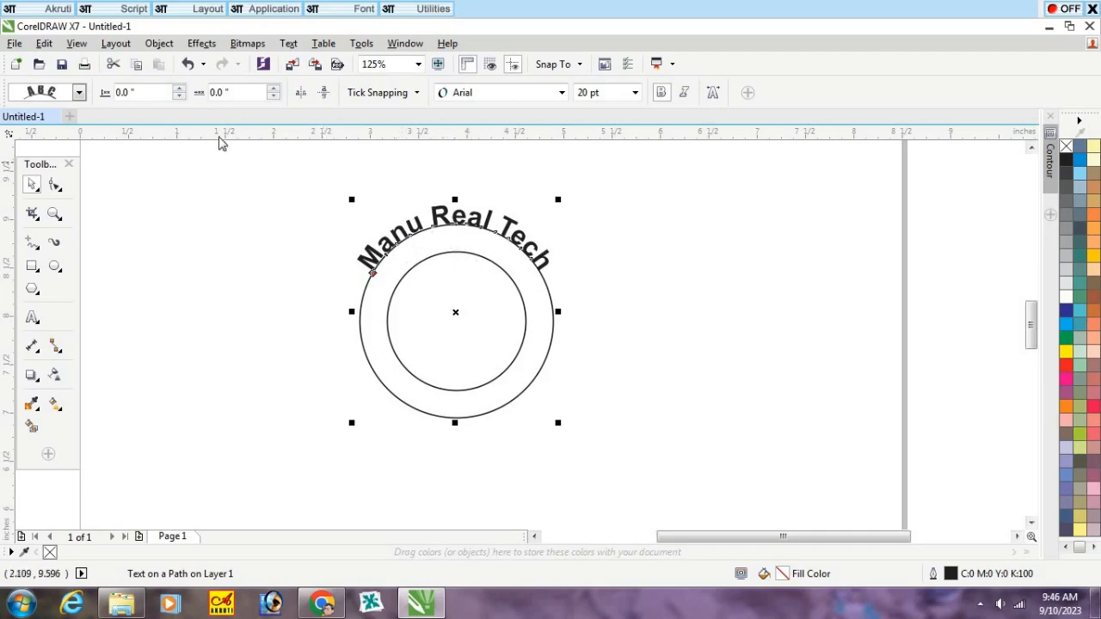
left_click(179, 98)
left_click(179, 97)
left_click(179, 97)
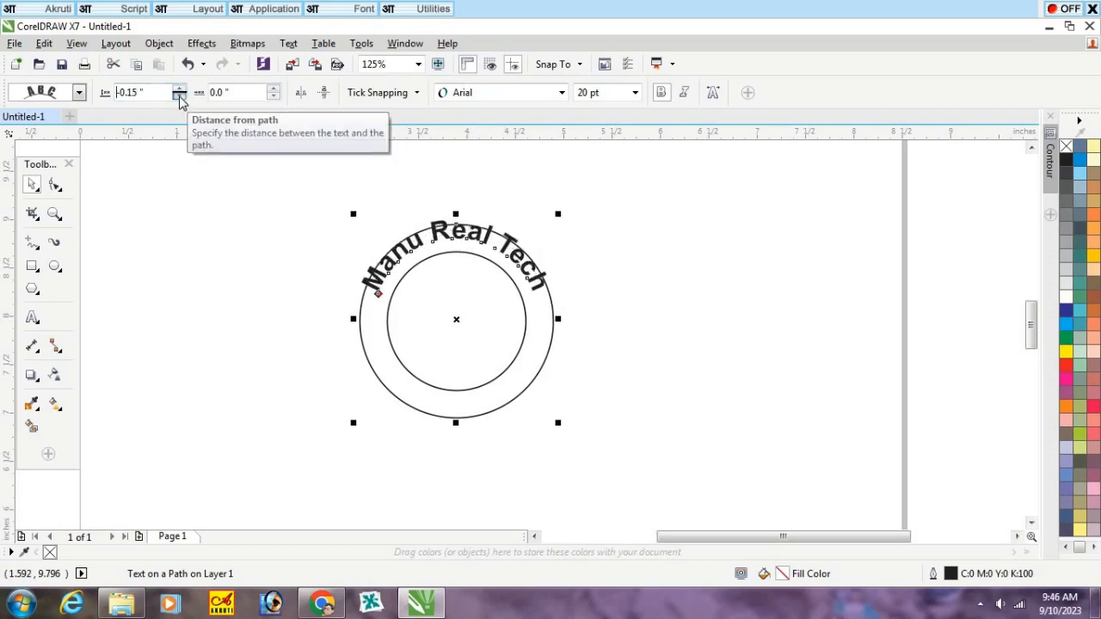
left_click(179, 97)
left_click(179, 97)
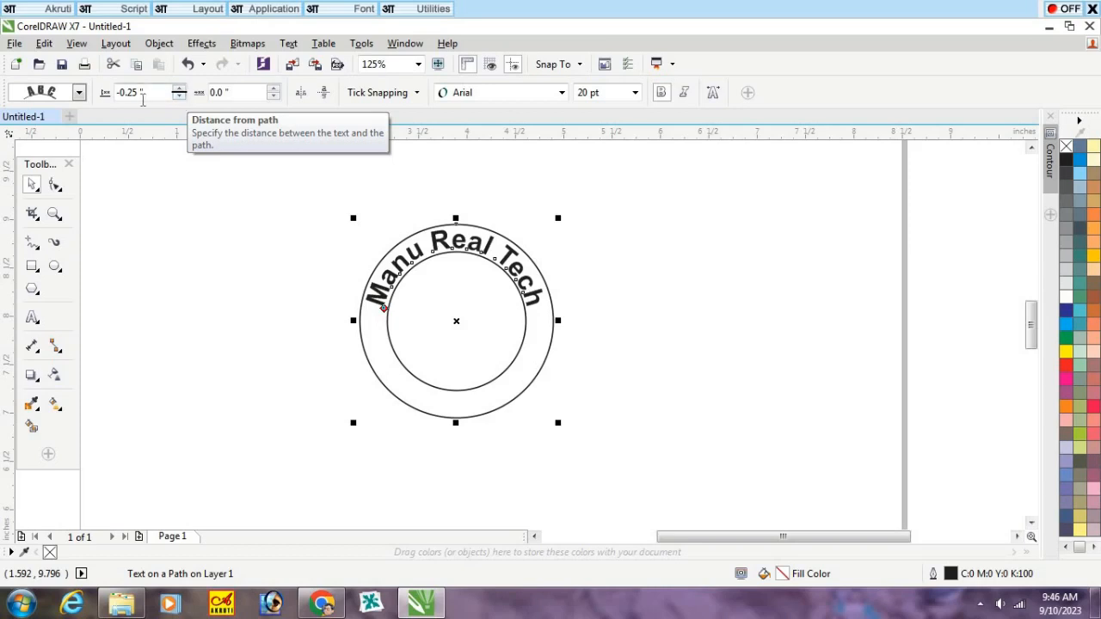
Step: Try a distance from path of -0.23 inch for the curved text, and undo that change
left_click(139, 97)
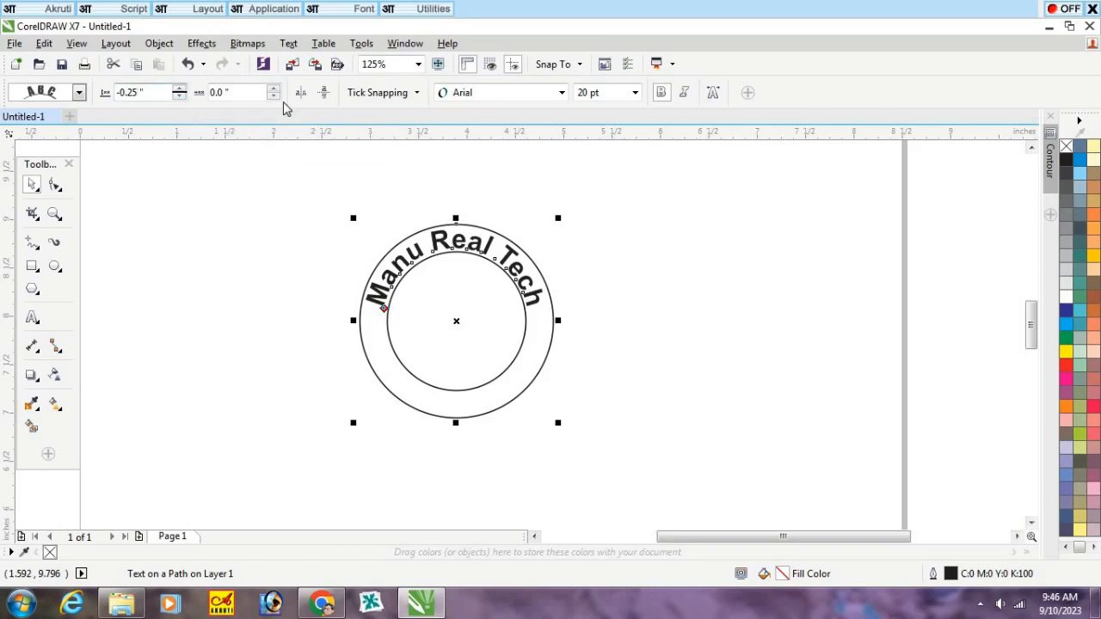
type("3")
key("Return")
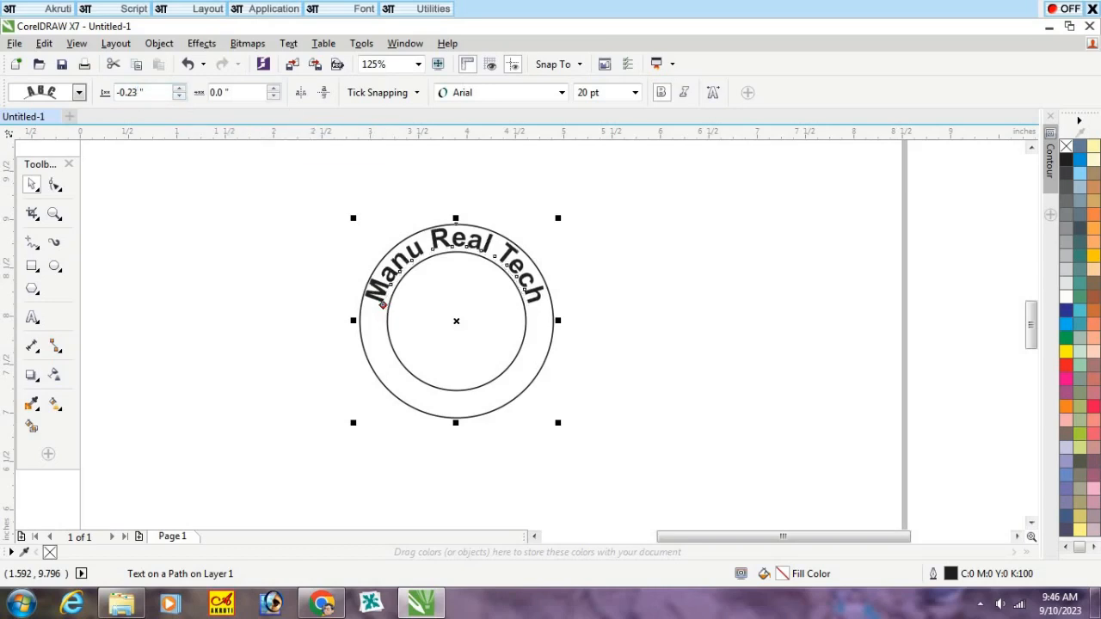
key("ctrl+z")
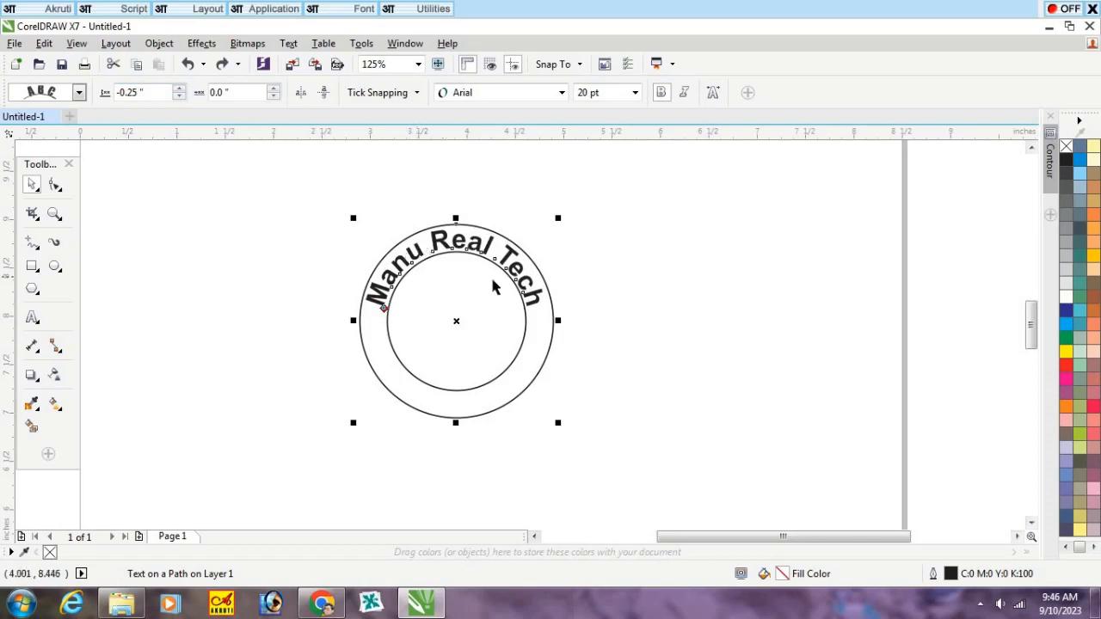
Step: Add the artistic text "Training Center" just above the circles
left_click(362, 182)
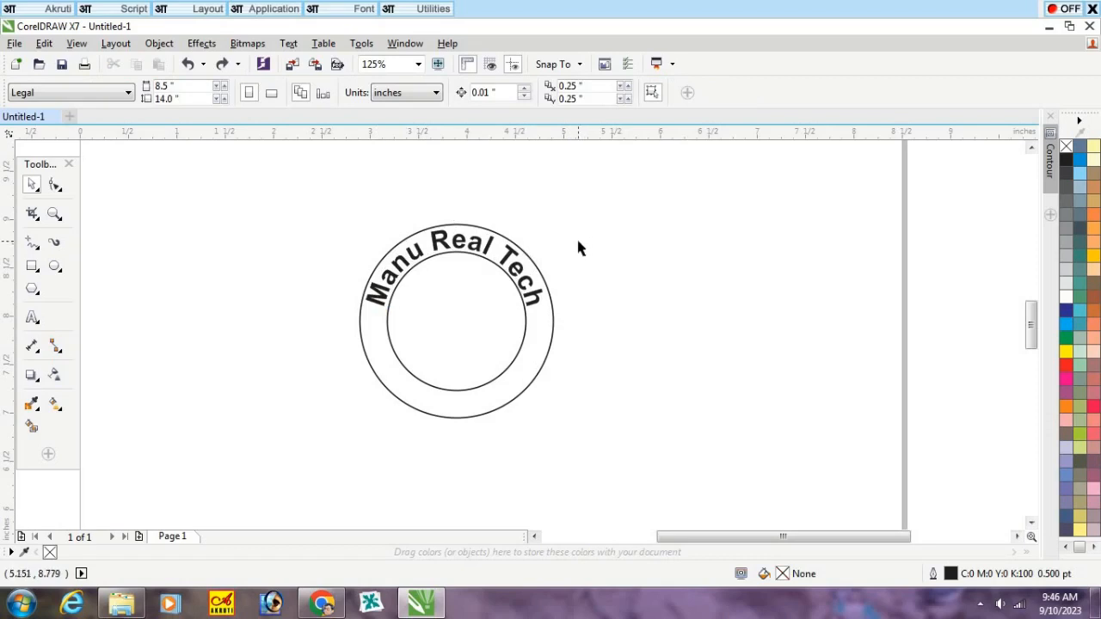
scroll(576, 236, "up", 2)
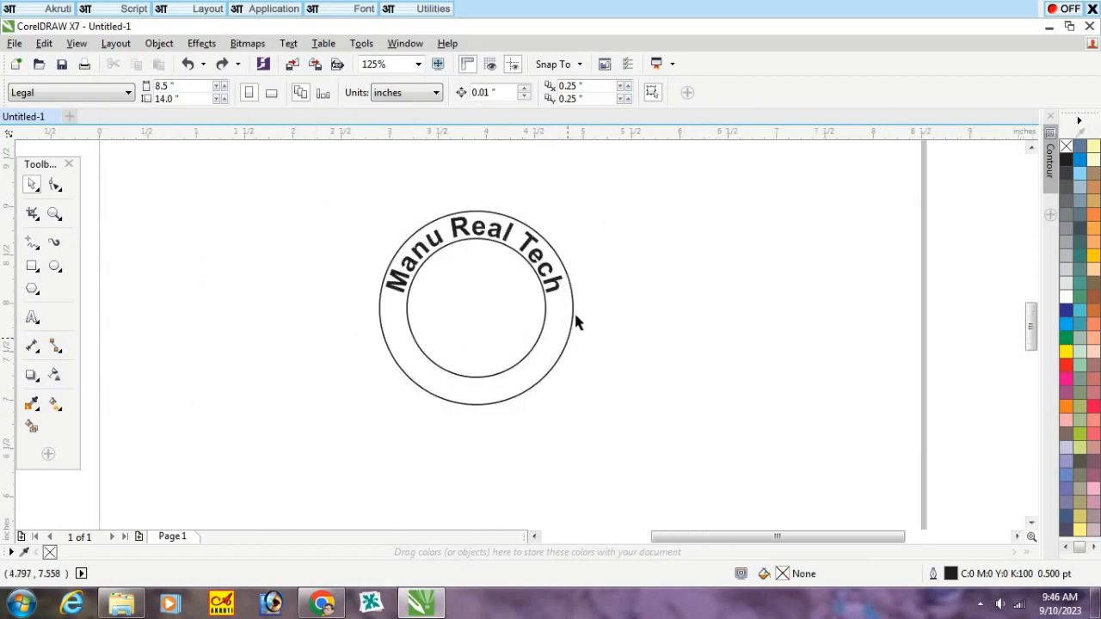
left_click(32, 318)
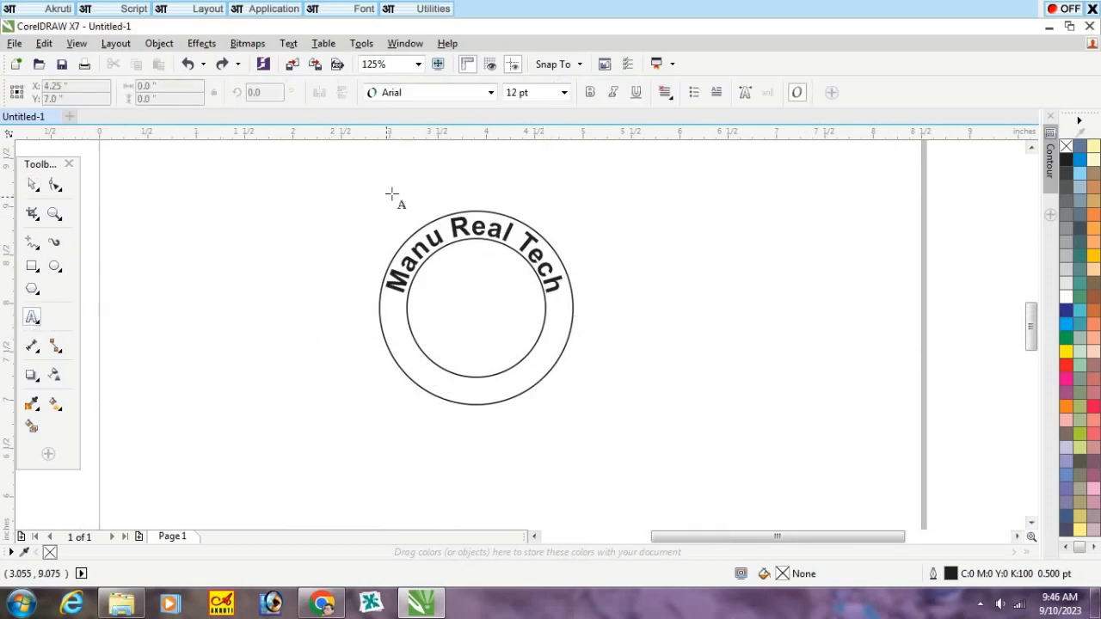
left_click(354, 191)
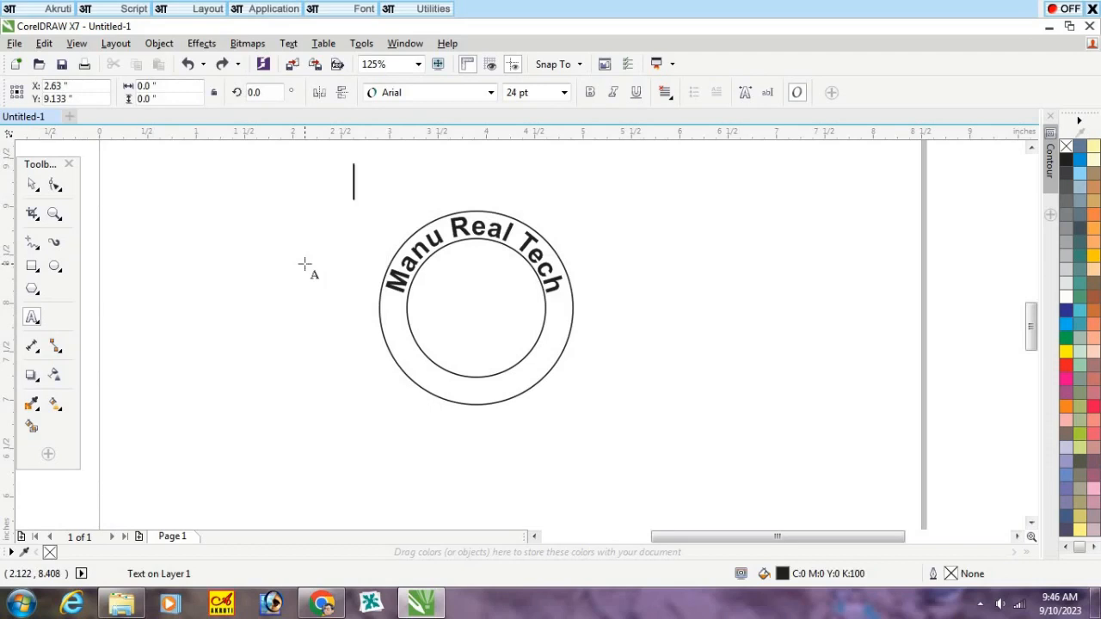
type("Tra")
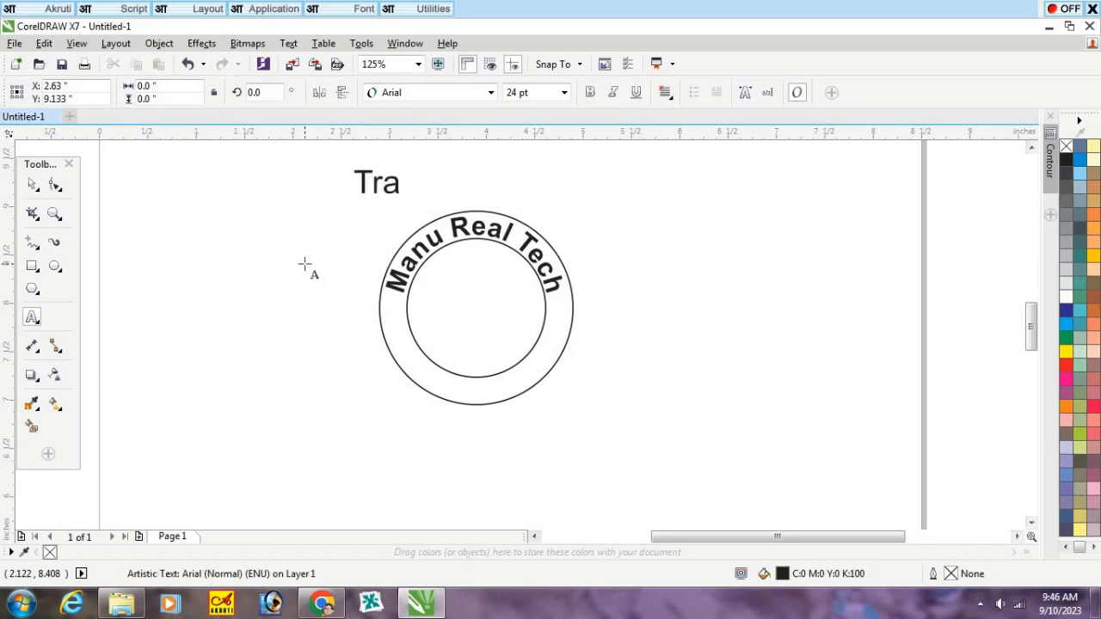
type("ining Center")
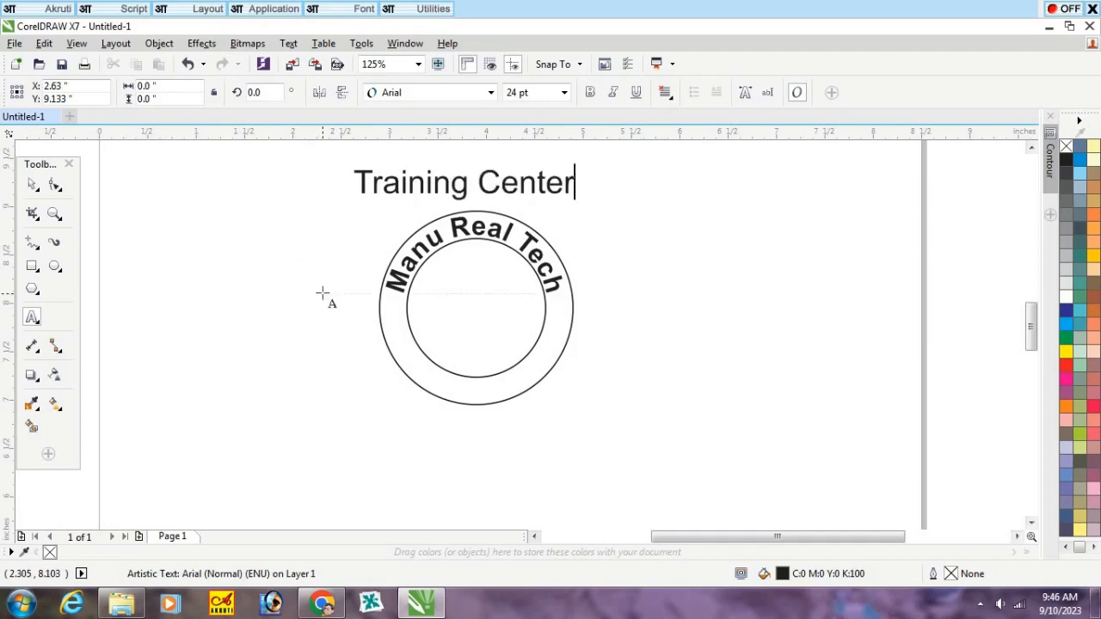
key("Escape")
left_click(32, 187)
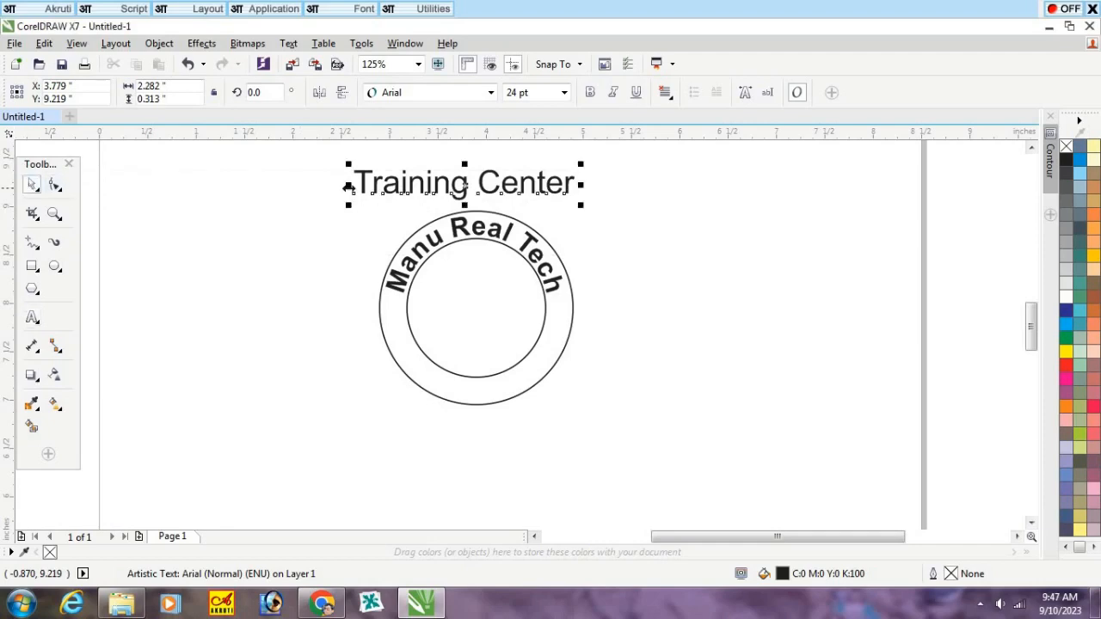
Step: Make the "Training Center" text bold and set its font size to 18 pt
left_click(590, 93)
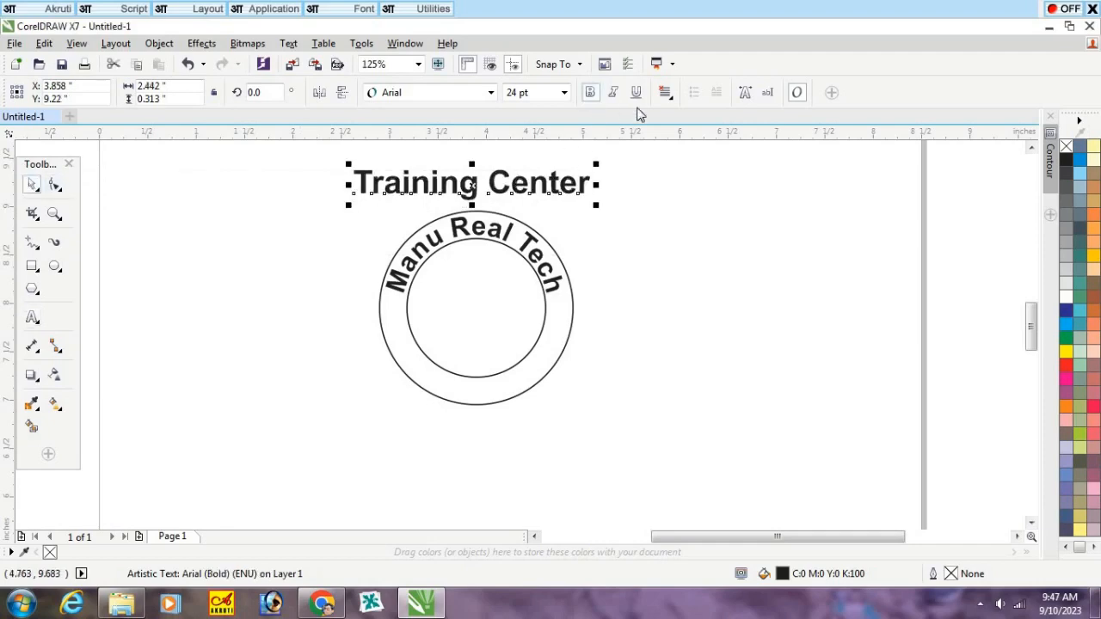
double_click(513, 92)
type("18pt")
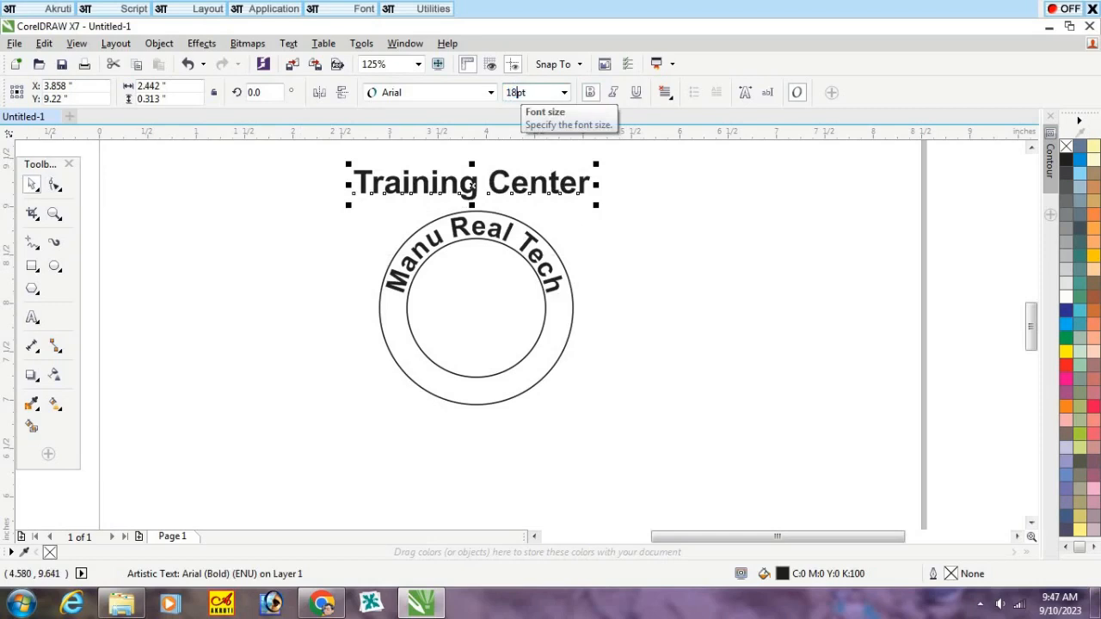
type("8")
key("Return")
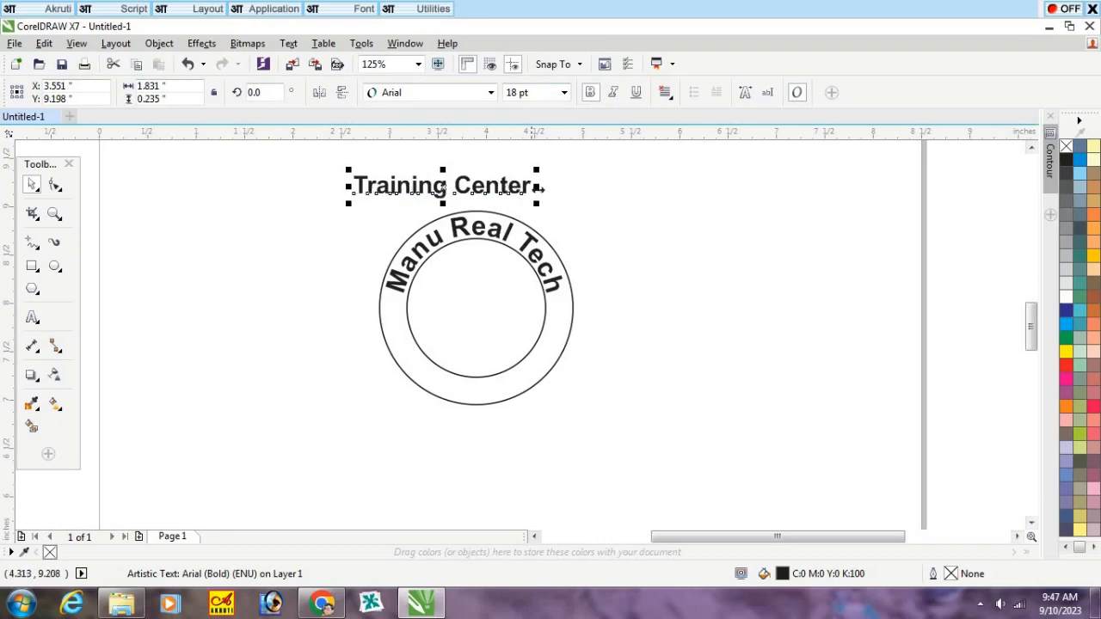
Step: Align the centers of the "Training Center" text and the outer circle vertically, and fit the text to the circle's path
left_click(554, 353, "shift")
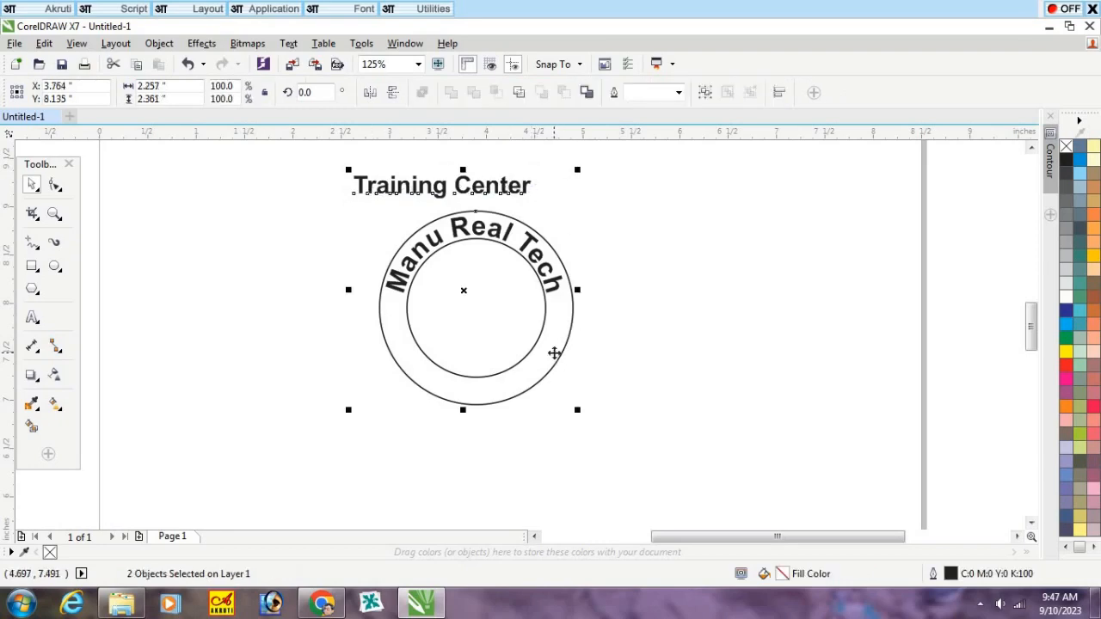
key("c")
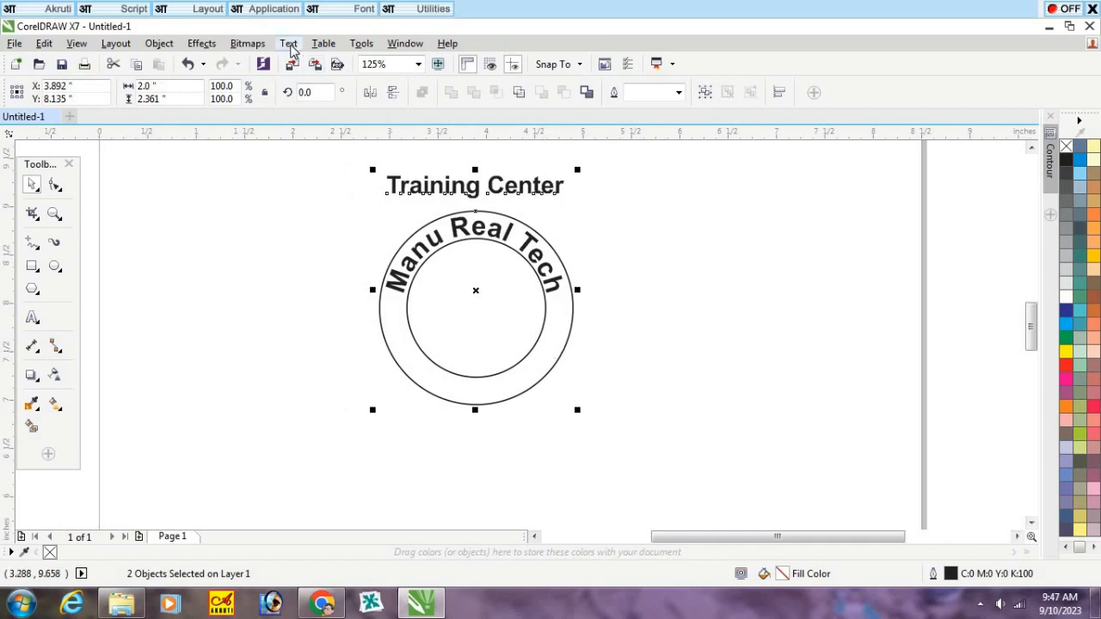
left_click(289, 43)
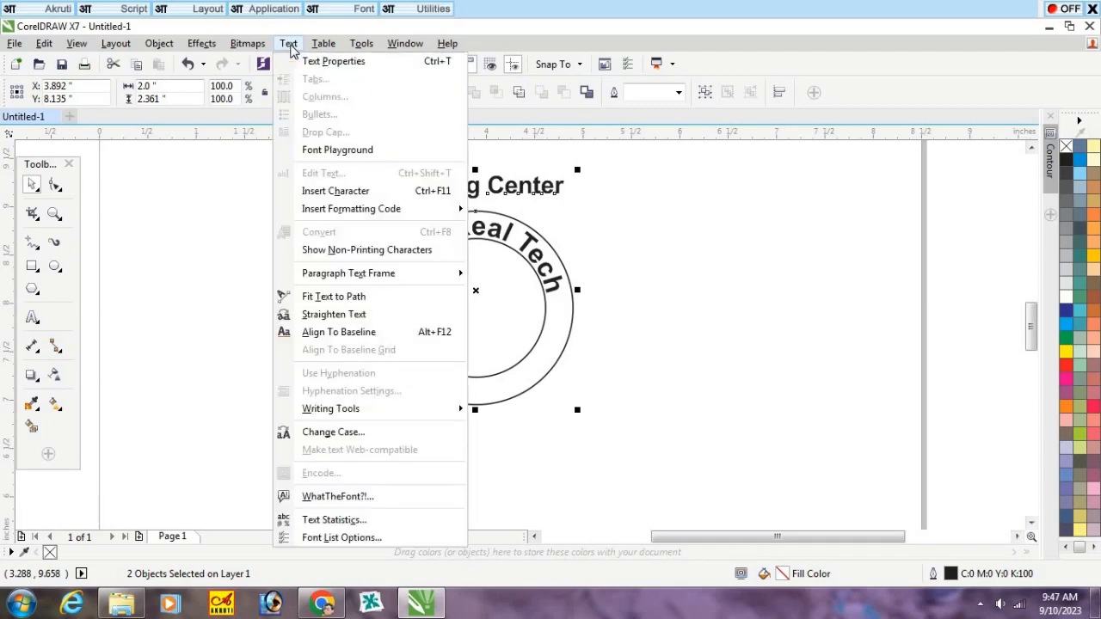
left_click(336, 297)
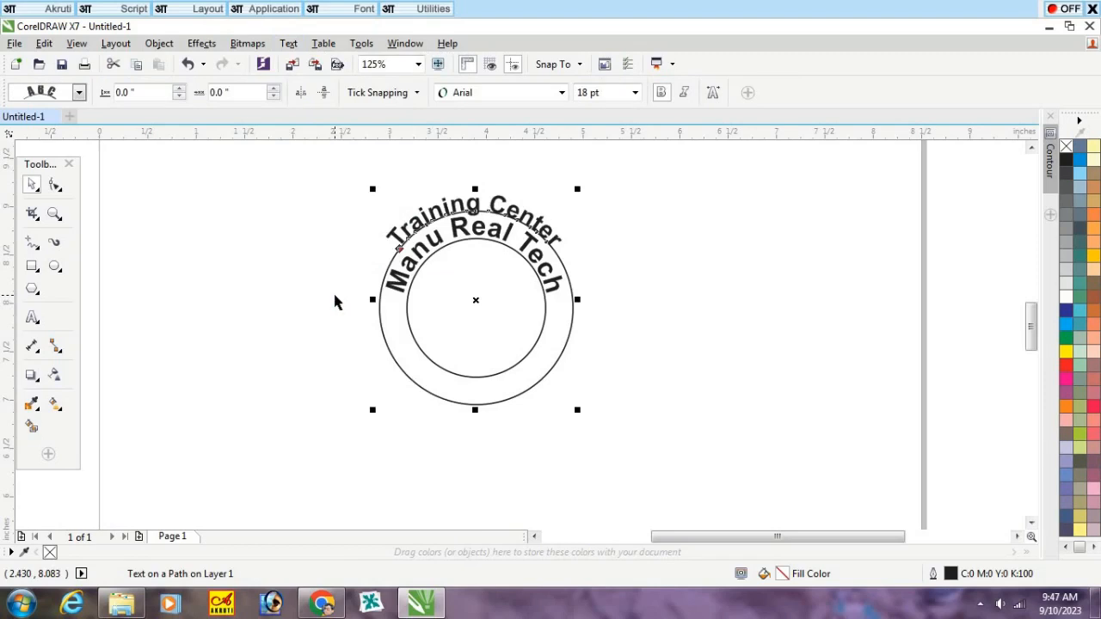
Step: Move the curved "Training Center" text to the ring's lower half at an offset of about 2.59 inches and mirror it horizontally and vertically
mouse_move(398, 249)
left_mouse_down()
mouse_move(370, 353)
mouse_move(492, 376)
mouse_move(542, 430)
mouse_move(549, 345)
left_mouse_up()
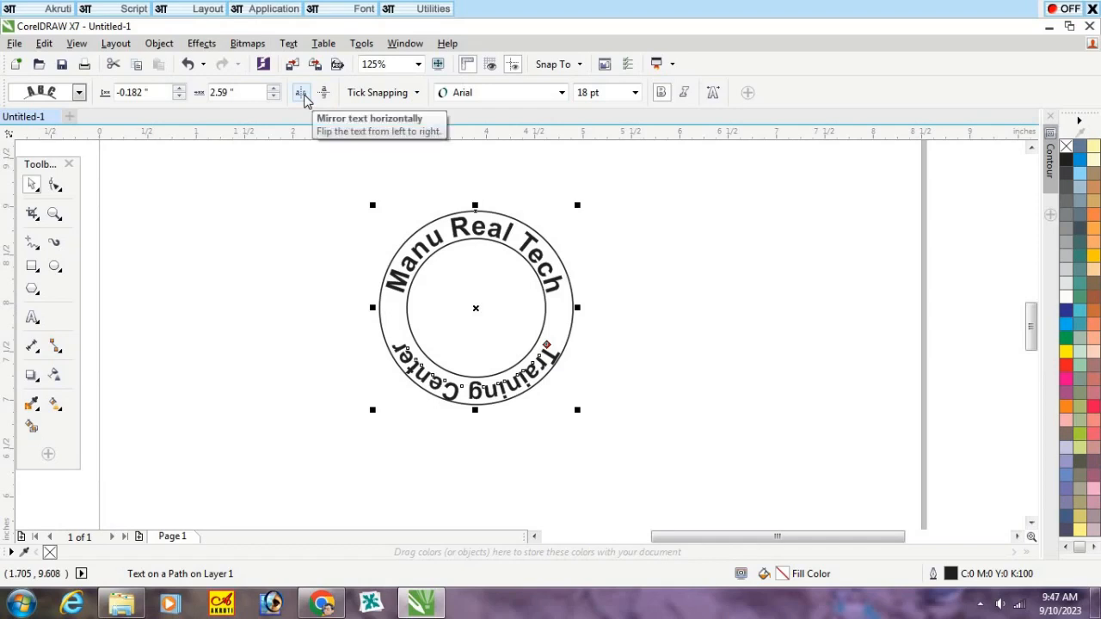
left_click(301, 93)
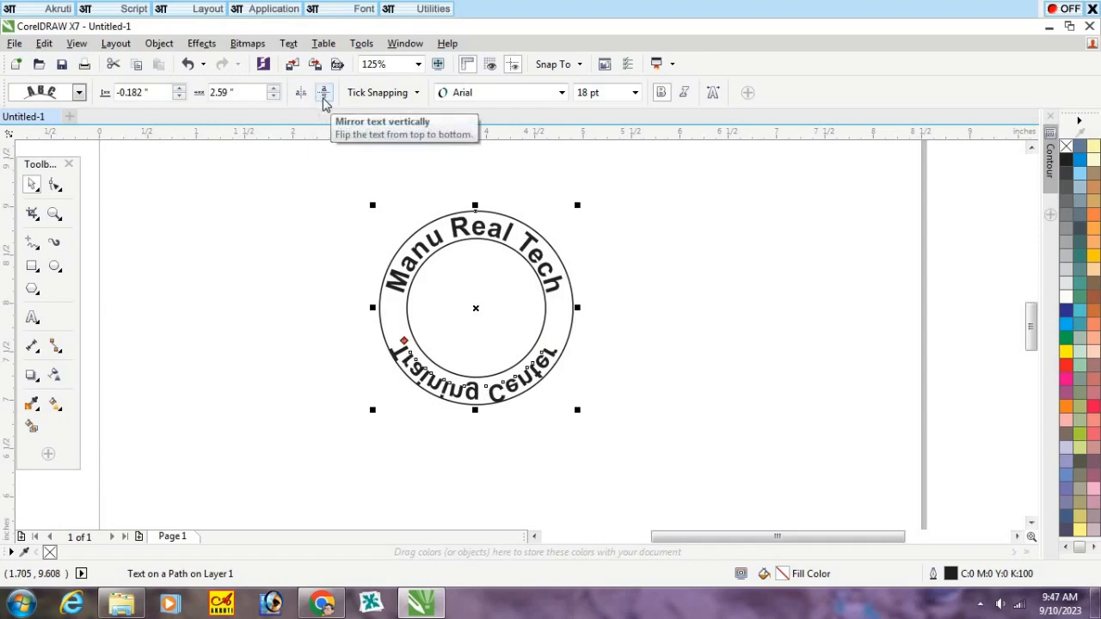
left_click(323, 94)
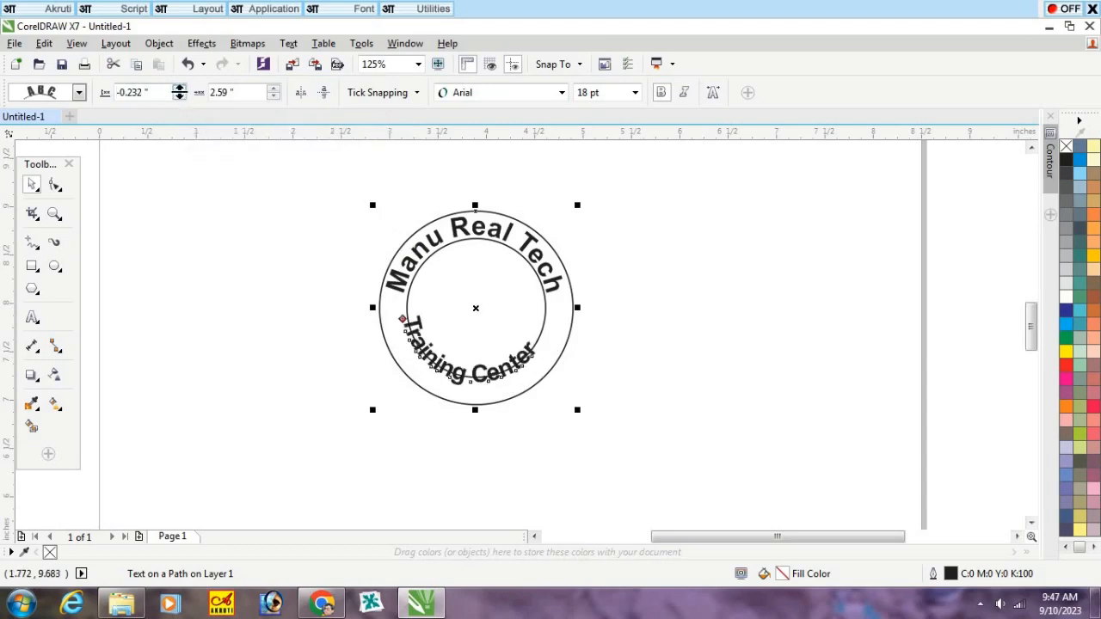
Step: Reposition the mirrored text in the ring's lower half at about -0.053 inch from the path with an offset of 3.0 inches
left_click(178, 88)
left_click(178, 88)
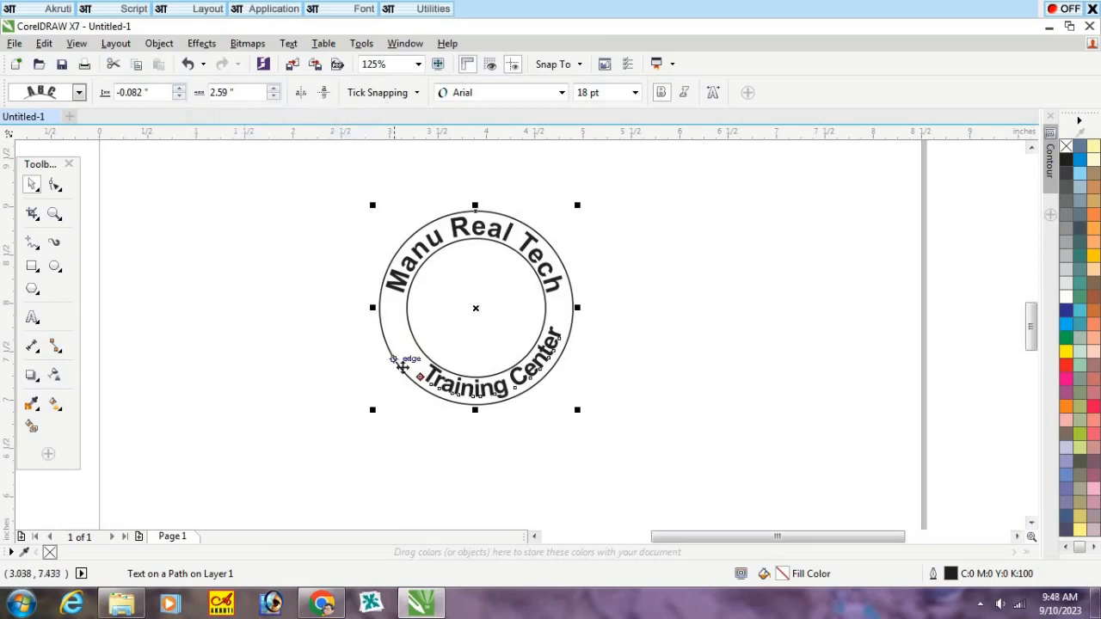
left_click_drag(420, 376, 403, 360)
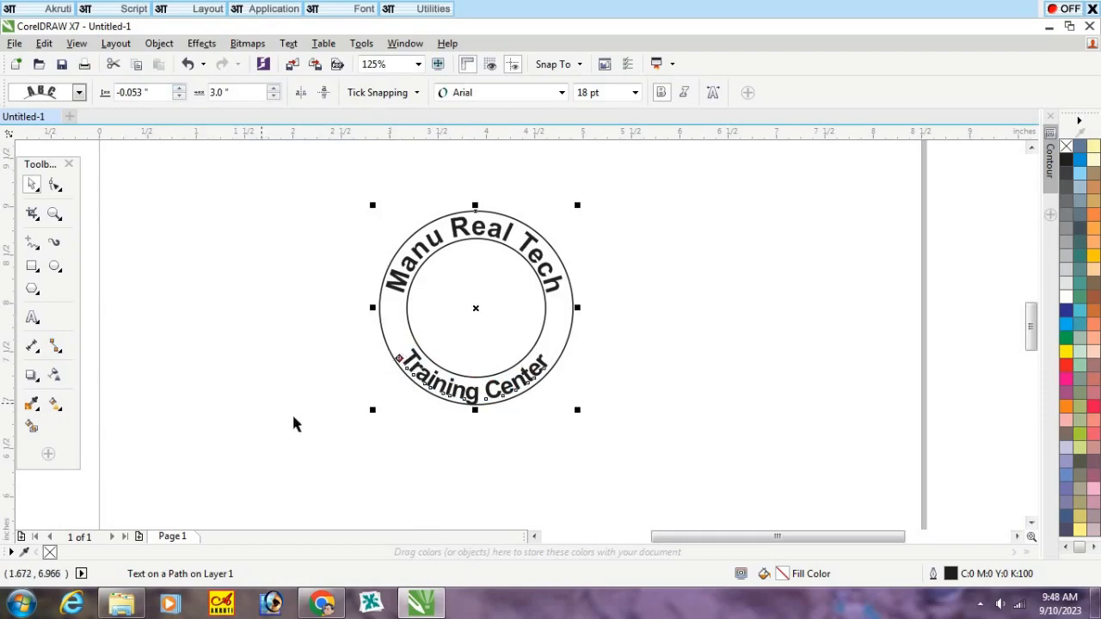
left_click(388, 417)
scroll(472, 422, "up", 2)
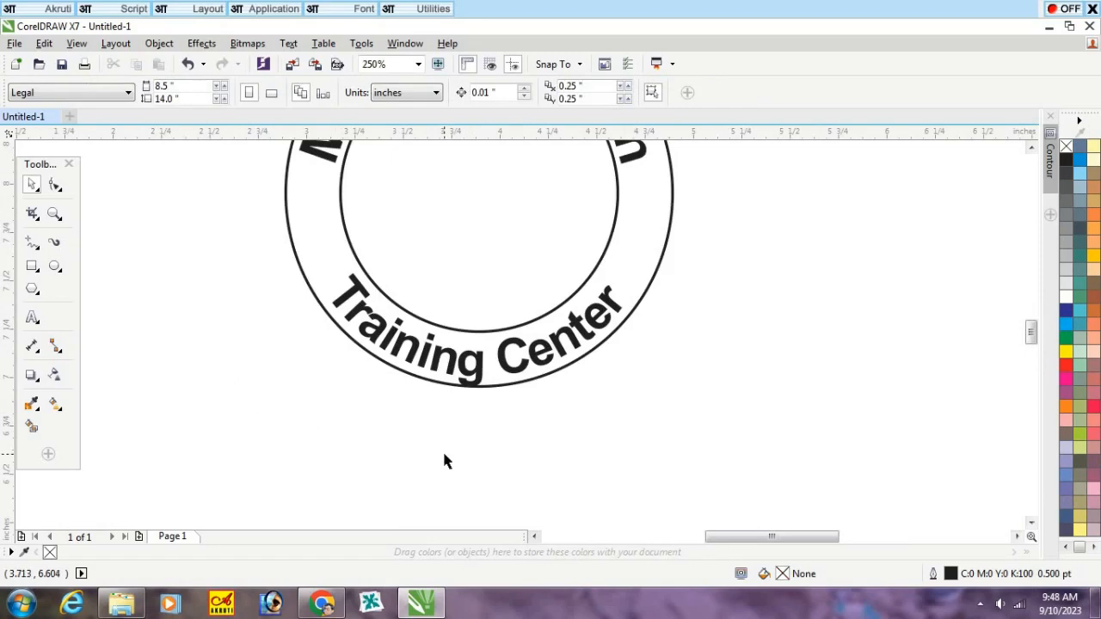
scroll(444, 461, "down", 2)
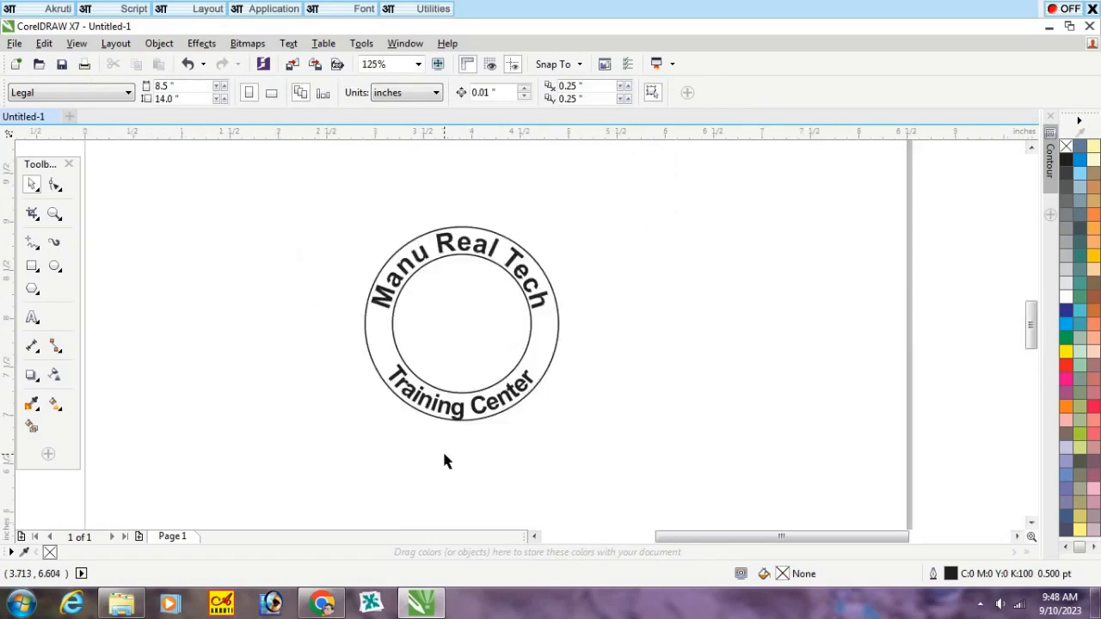
Step: Try distances from path of -0.052, -0.05 and -0.045 inch for the "Training Center" text
scroll(420, 404, "up", 2)
left_click(420, 403)
left_click(417, 393)
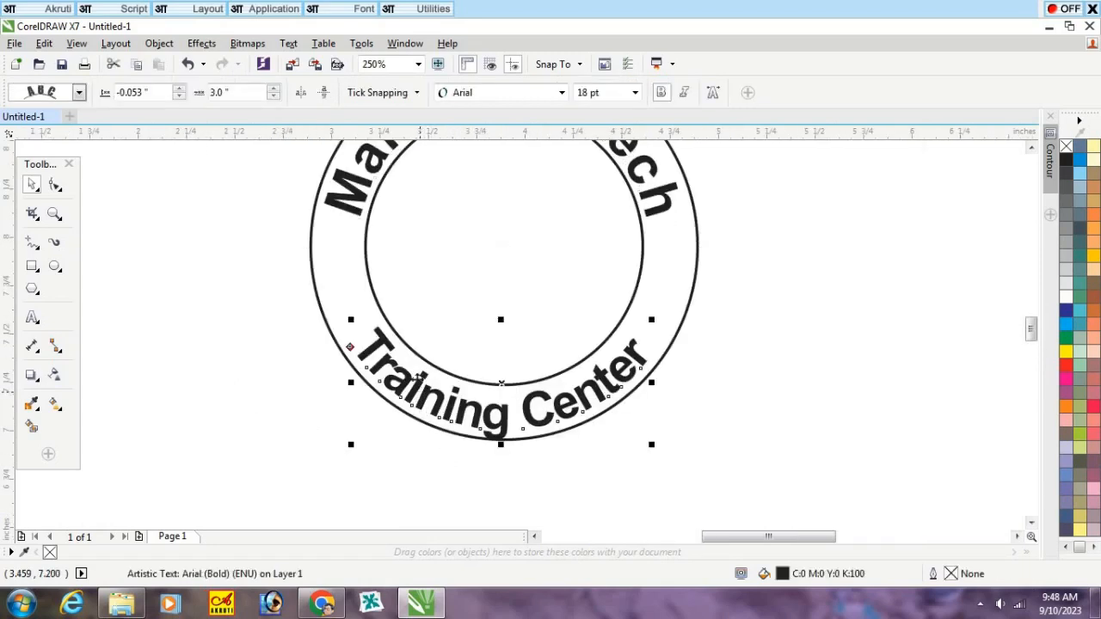
left_click(134, 92)
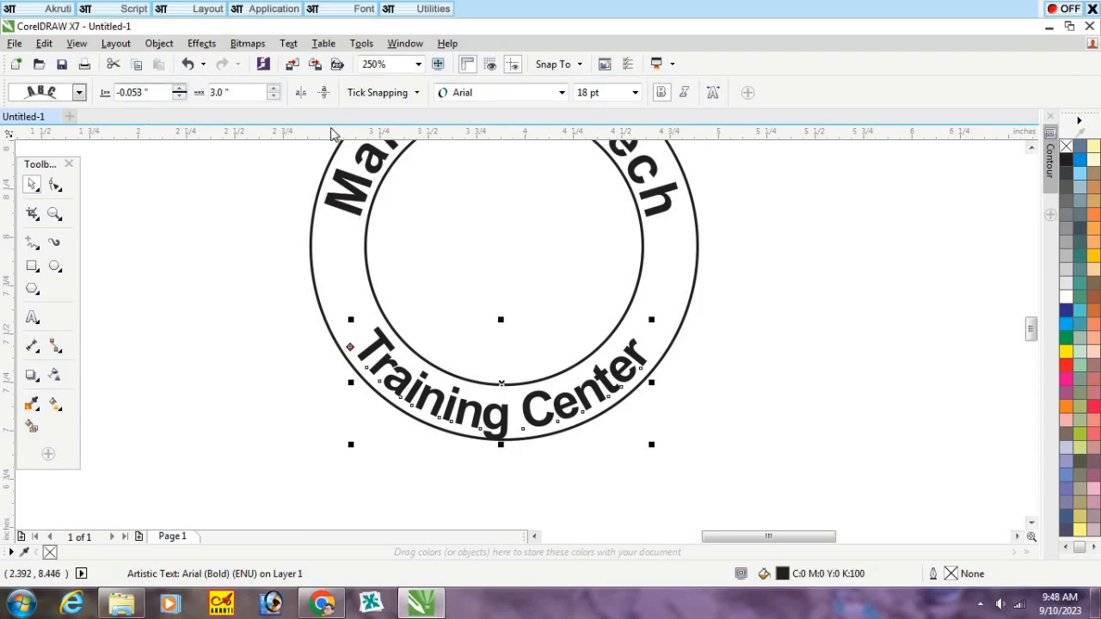
type("2")
key("Return")
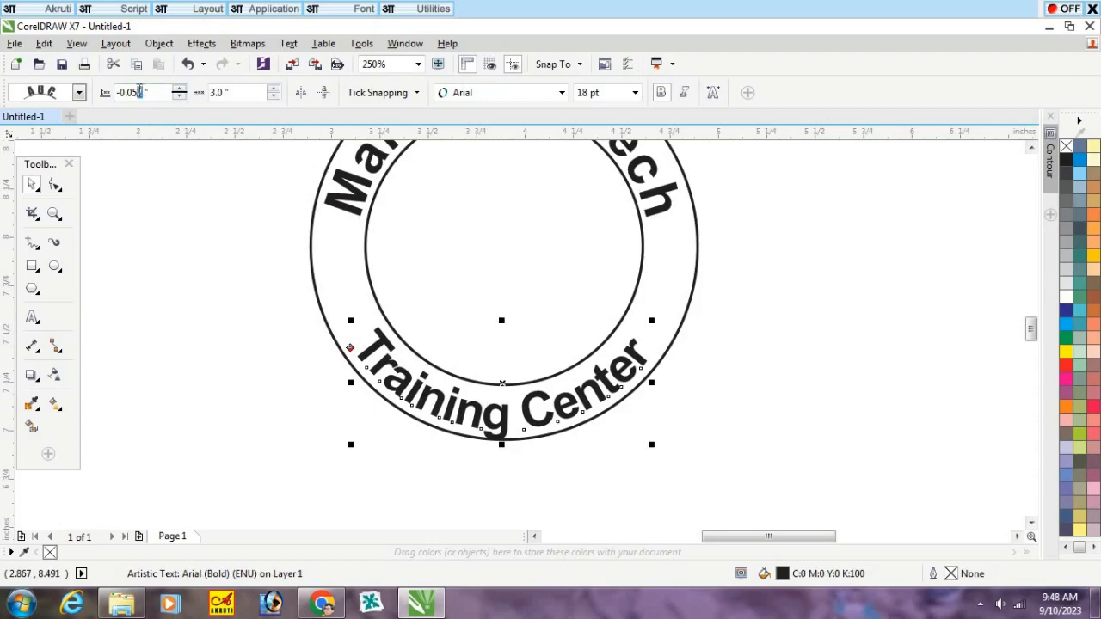
type("0")
key("Return")
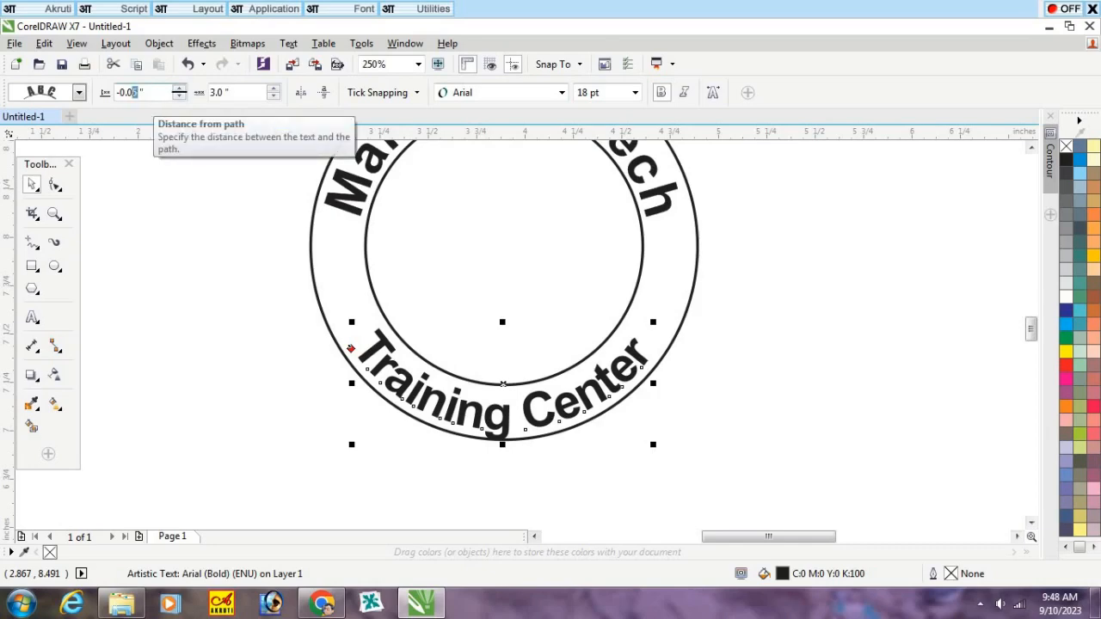
type("45")
key("Return")
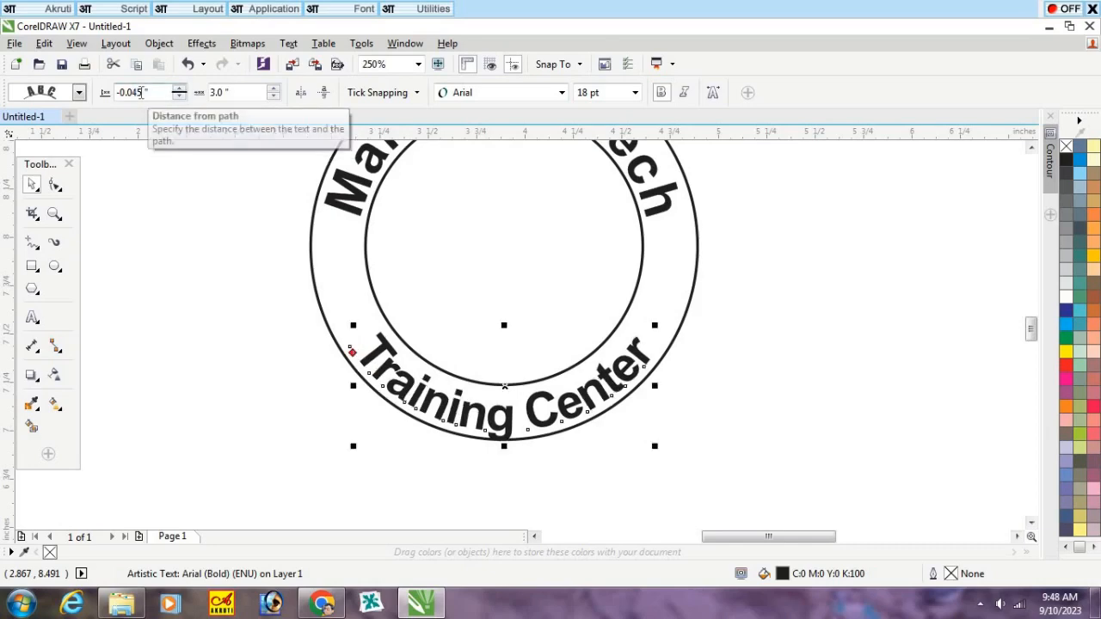
Step: Try moving the "Training Center" text inward with distances from path of -0.055, -0.07 and -0.08 inch
left_click_drag(142, 92, 133, 92)
key("Return")
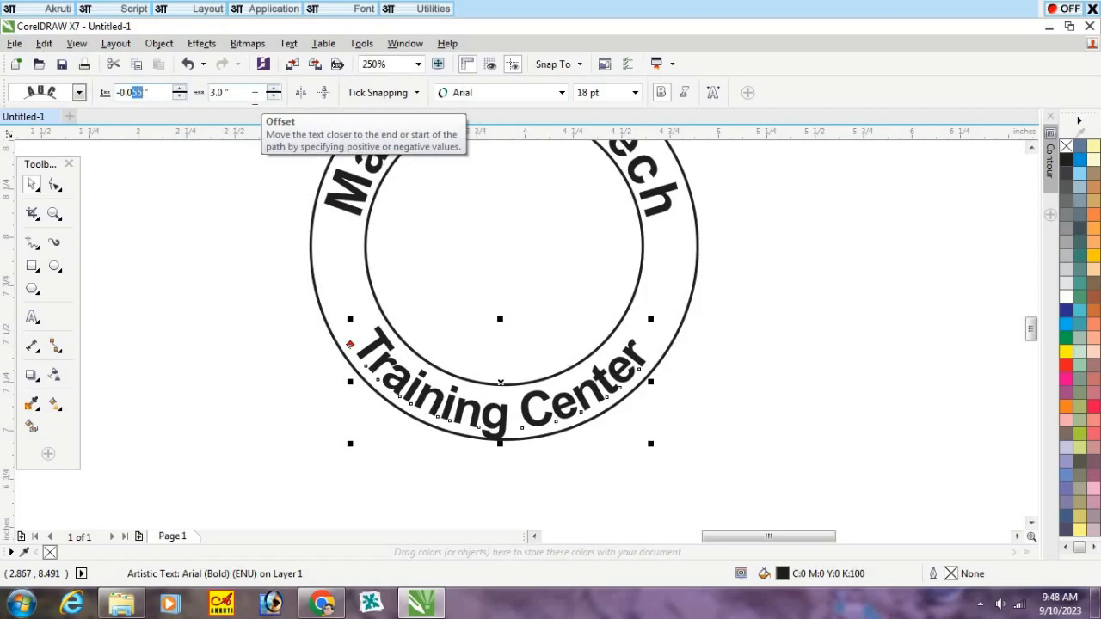
key("Return")
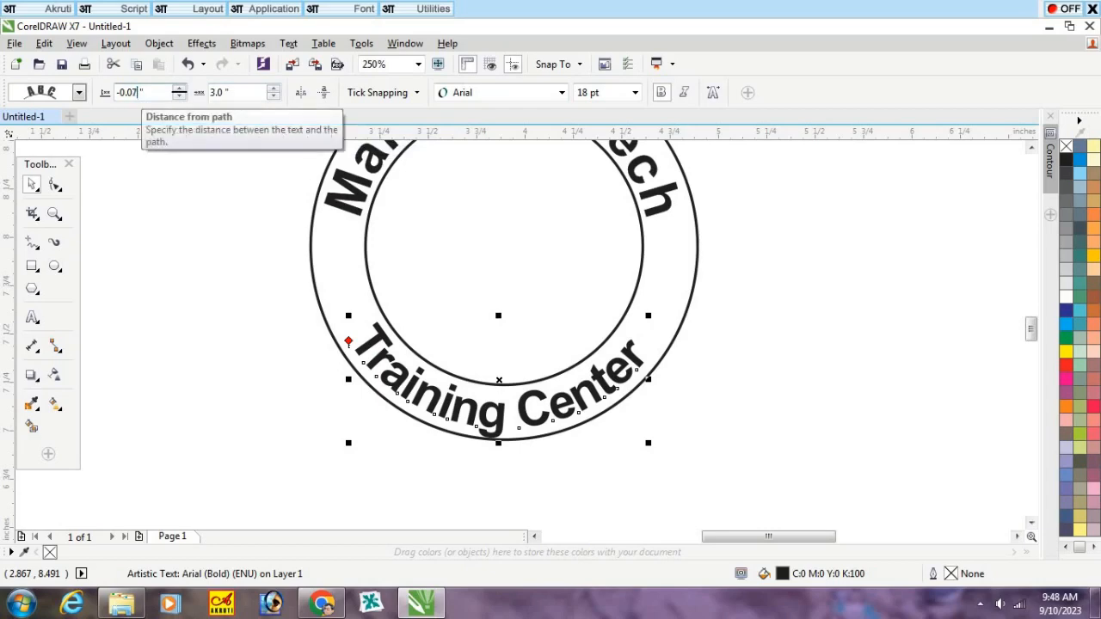
scroll(135, 92, "down", 1)
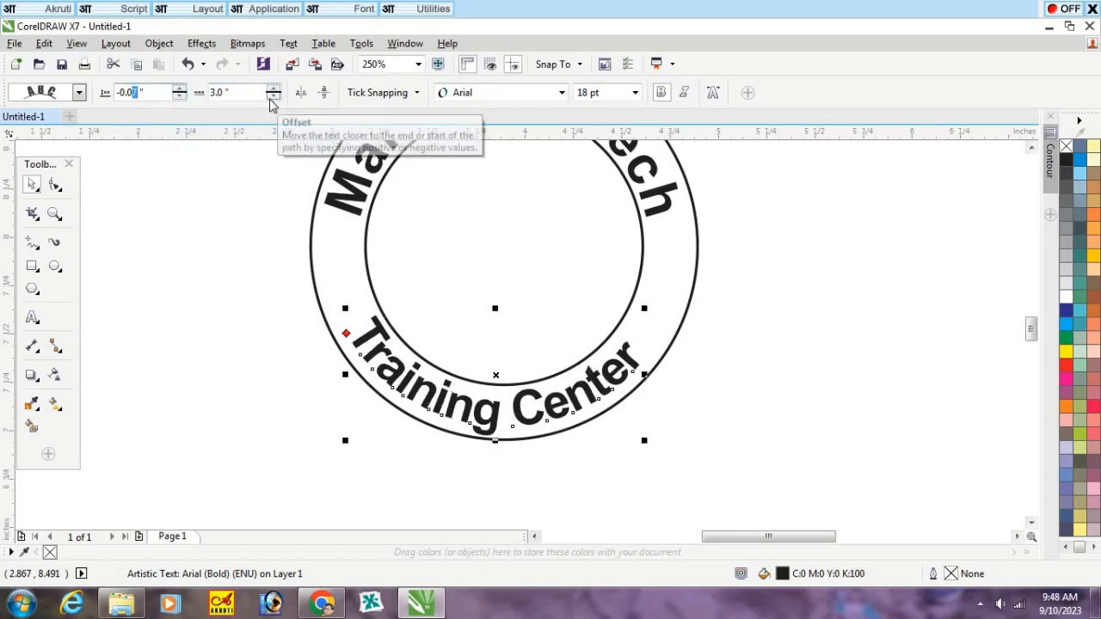
type("8")
key("Return")
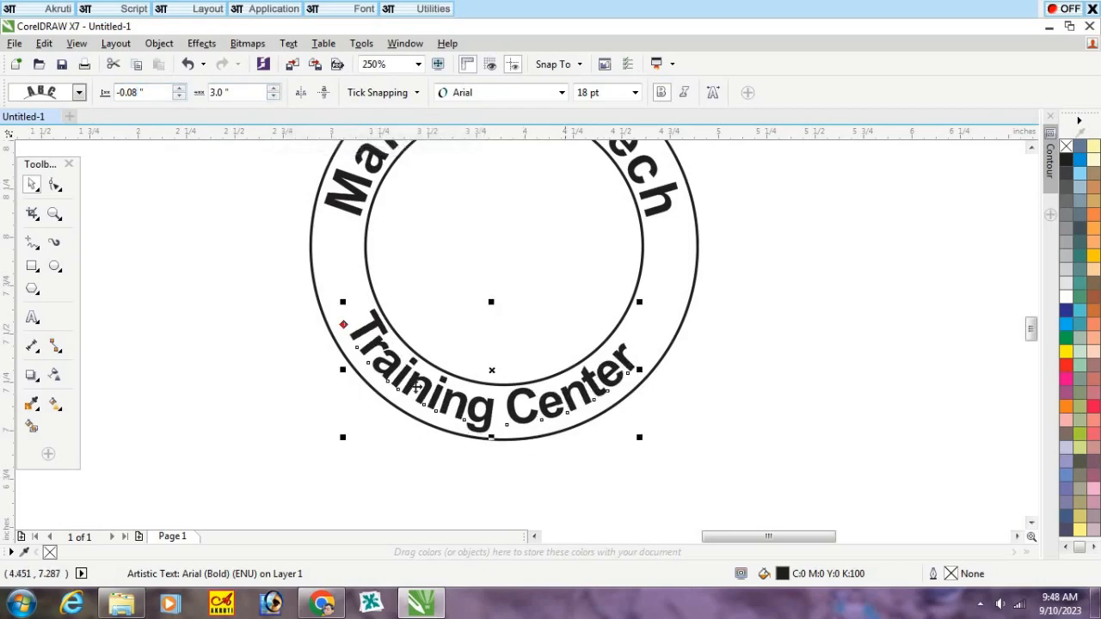
Step: Shift the "Training Center" text along the ring to an offset of about 2.686 inches and set its distance from path to -0.075 inch
left_click_drag(343, 325, 344, 337)
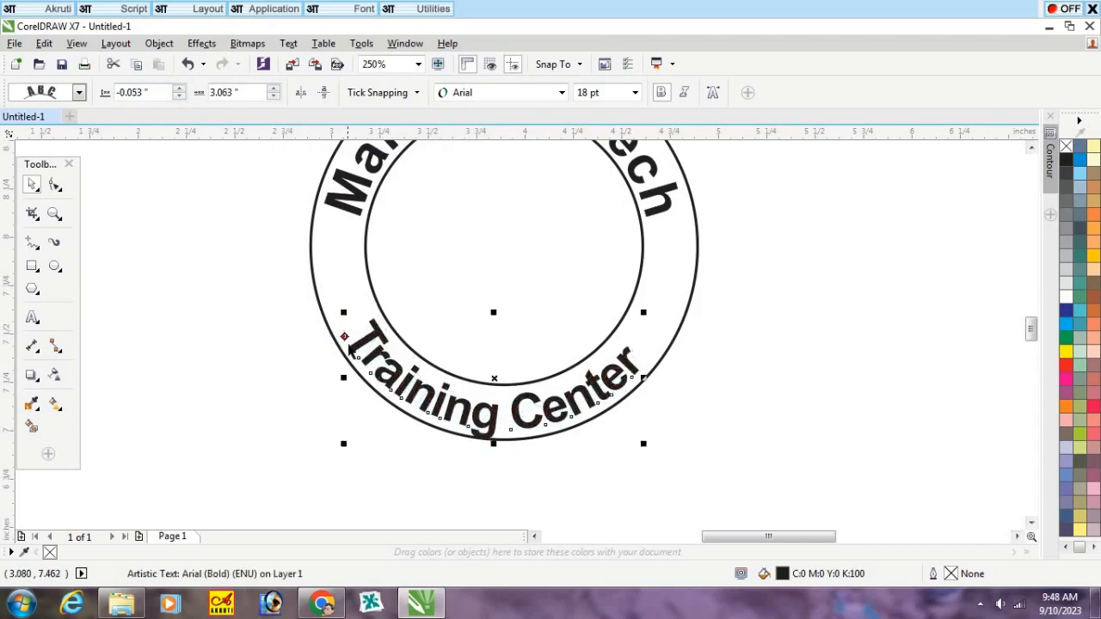
key("ctrl+z")
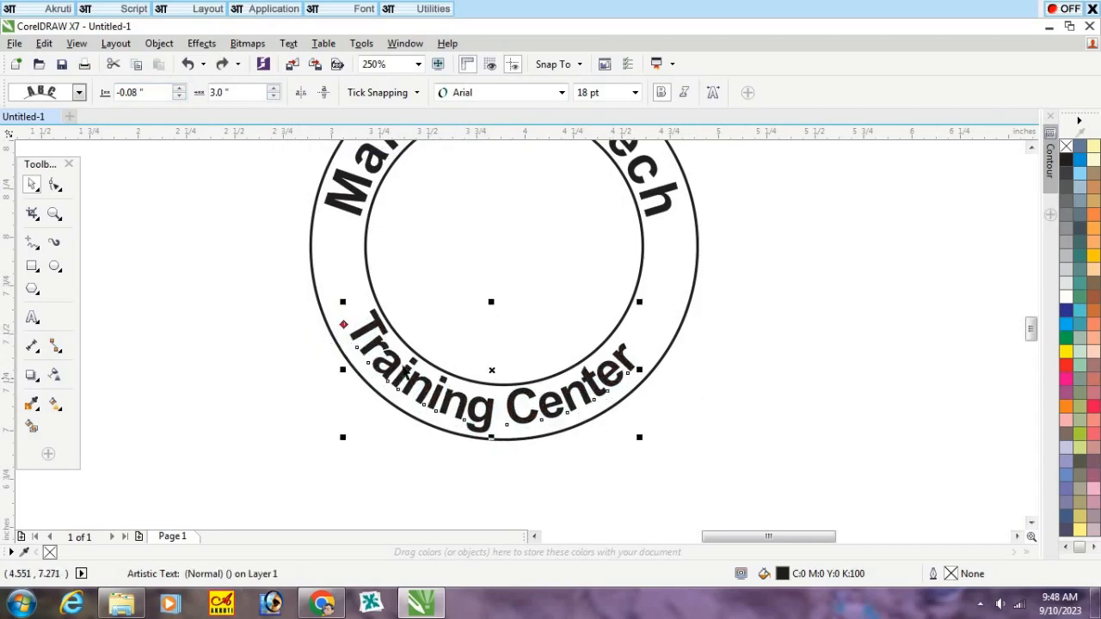
left_click_drag(343, 326, 361, 341)
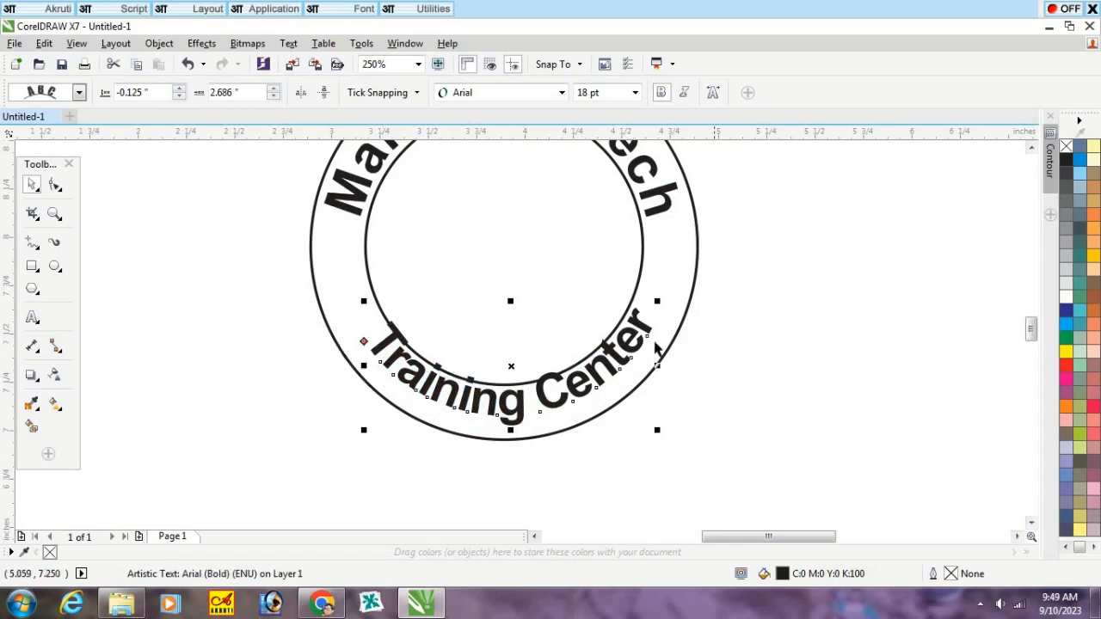
left_click(179, 96)
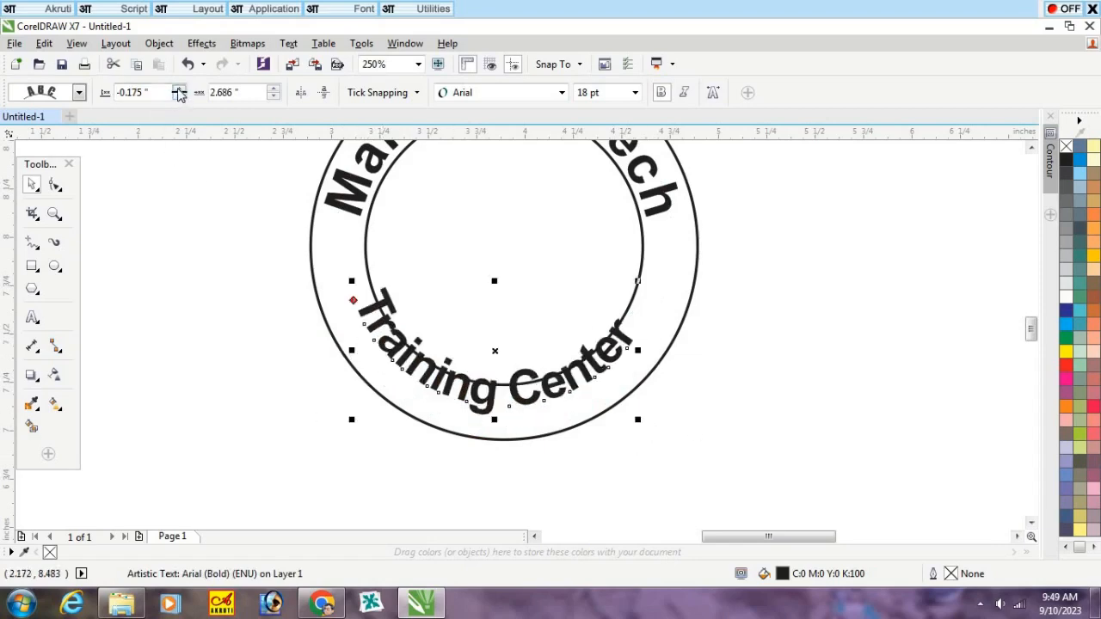
left_click(178, 88)
left_click(178, 89)
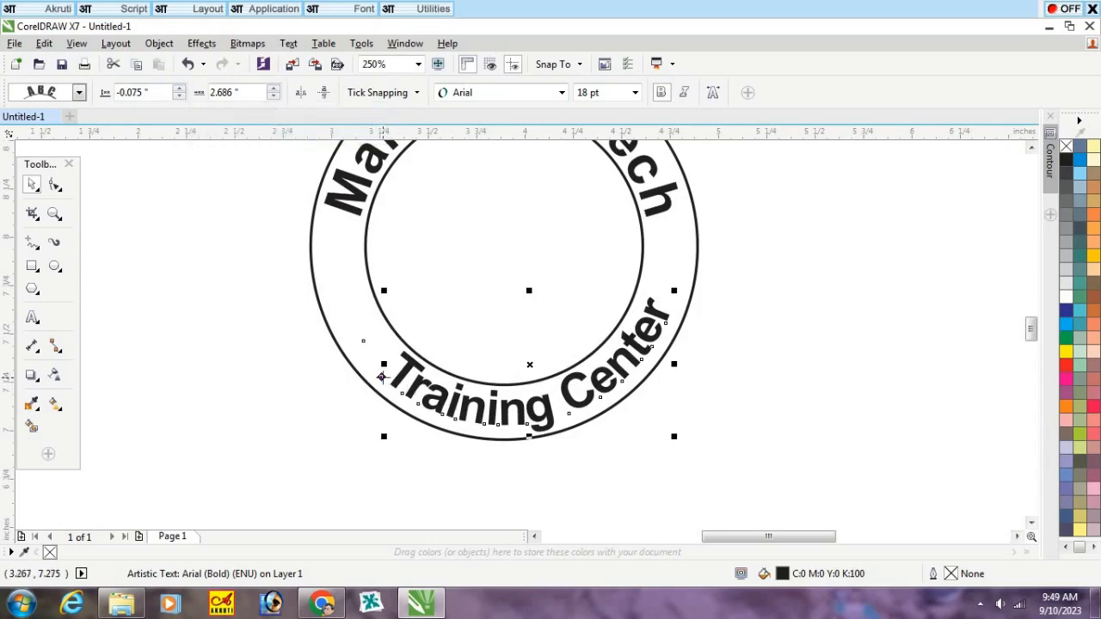
Step: Shift the "Training Center" text along the ring to an offset of about 2.888 inches and set its distance from path to -0.08 inch
mouse_move(381, 377)
left_mouse_down()
mouse_move(371, 363)
mouse_move(367, 371)
left_mouse_up()
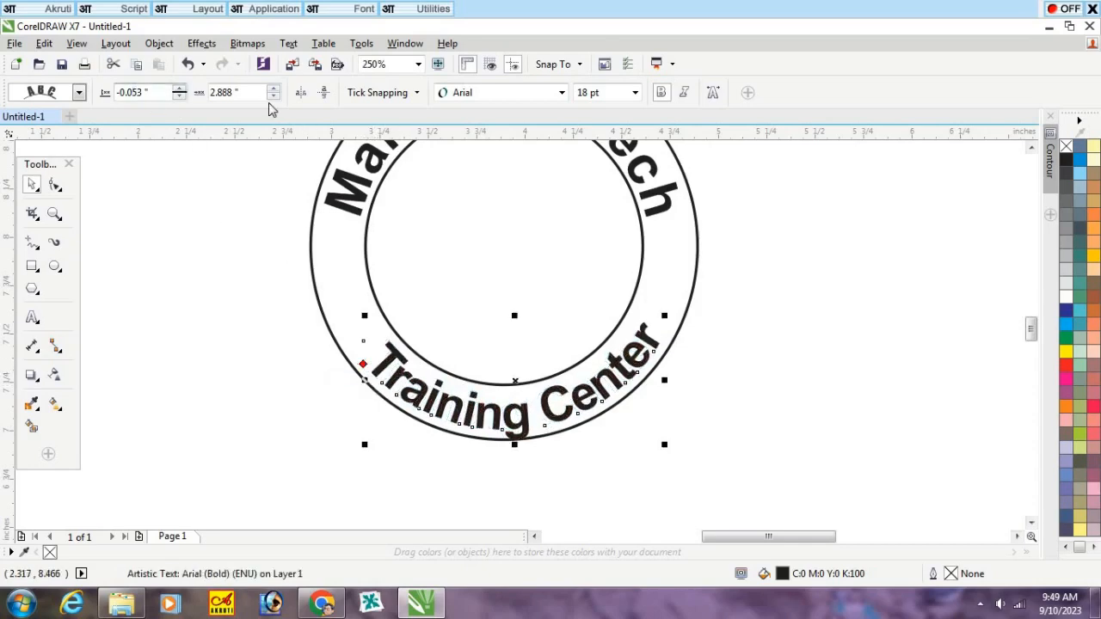
type("8")
key("Return")
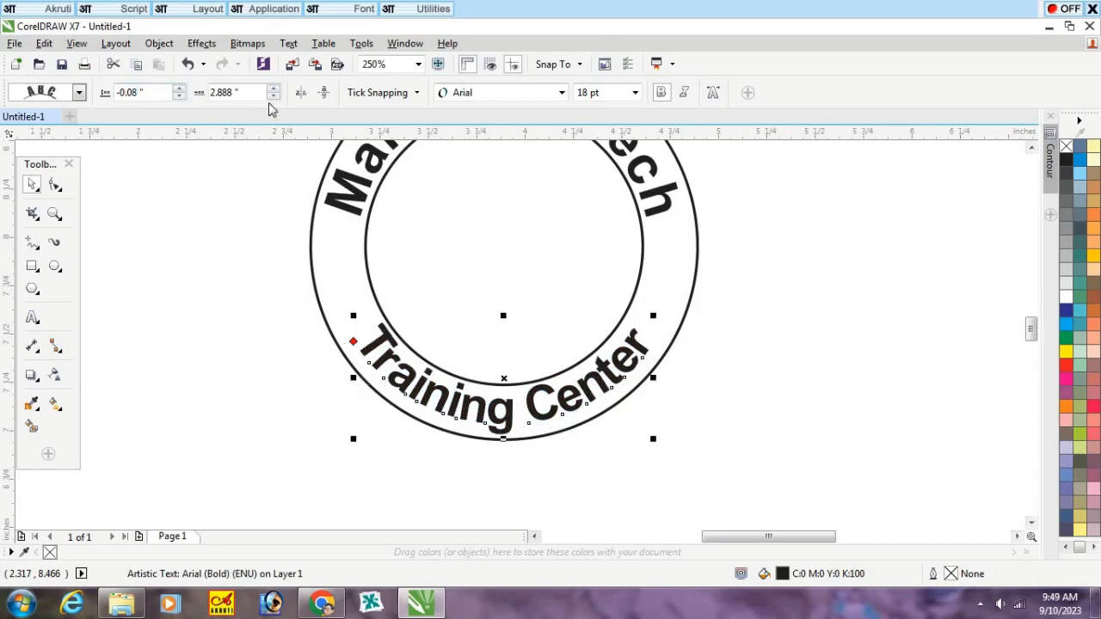
left_click(741, 379)
scroll(656, 411, "down", 2)
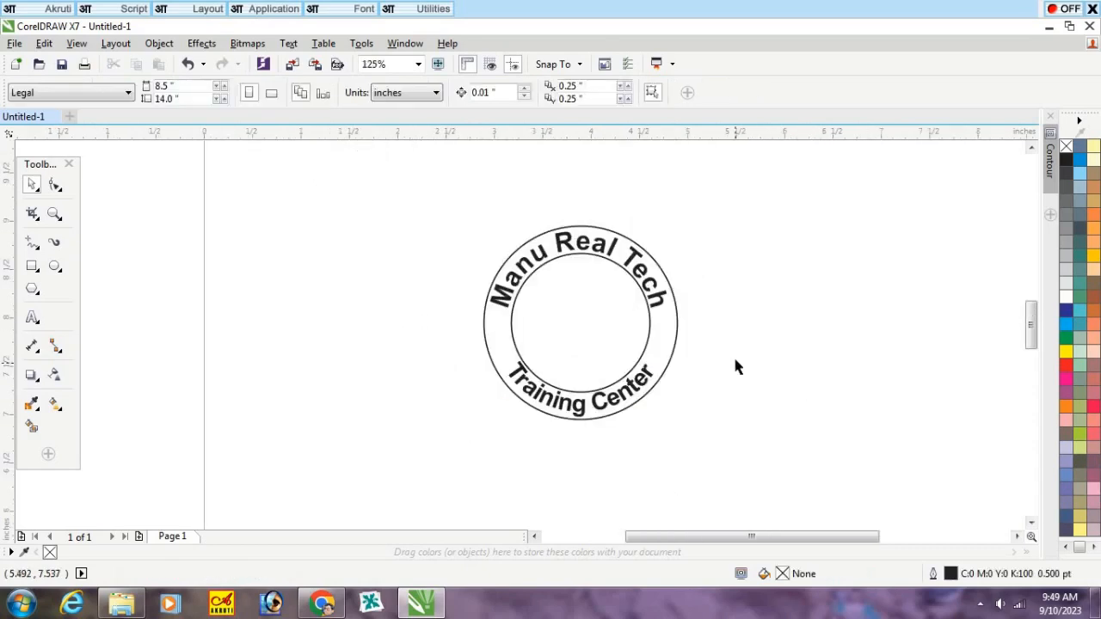
Step: Draw a five-pointed star about 0.36 inch wide and 0.35 inch high outside the seal, beside the ring's left edge
scroll(717, 329, "up", 2)
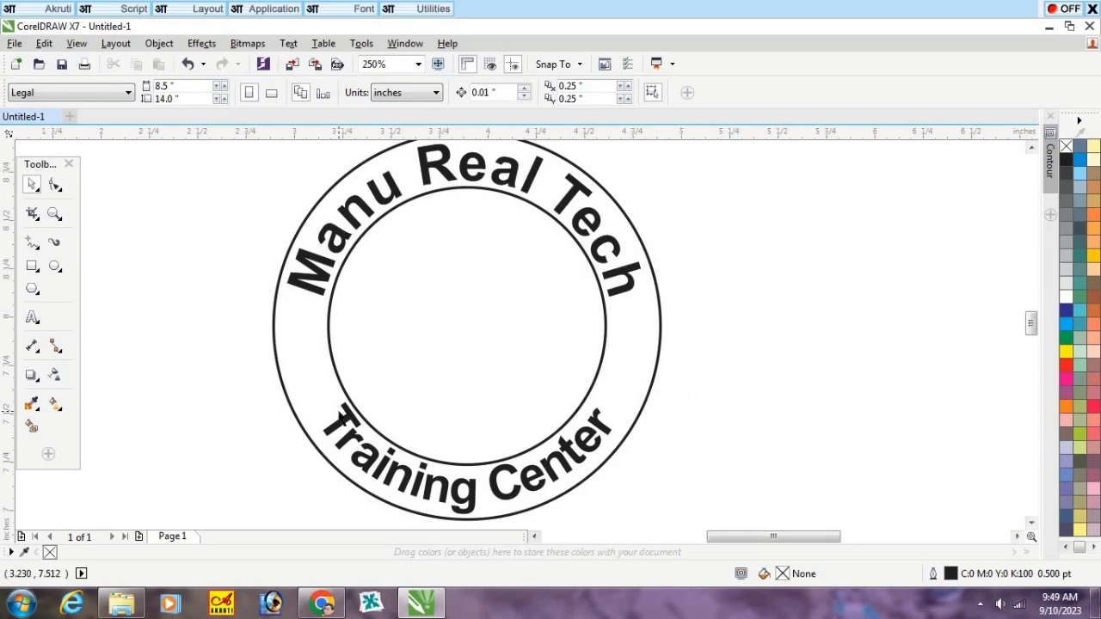
left_click(36, 297)
left_click(37, 297)
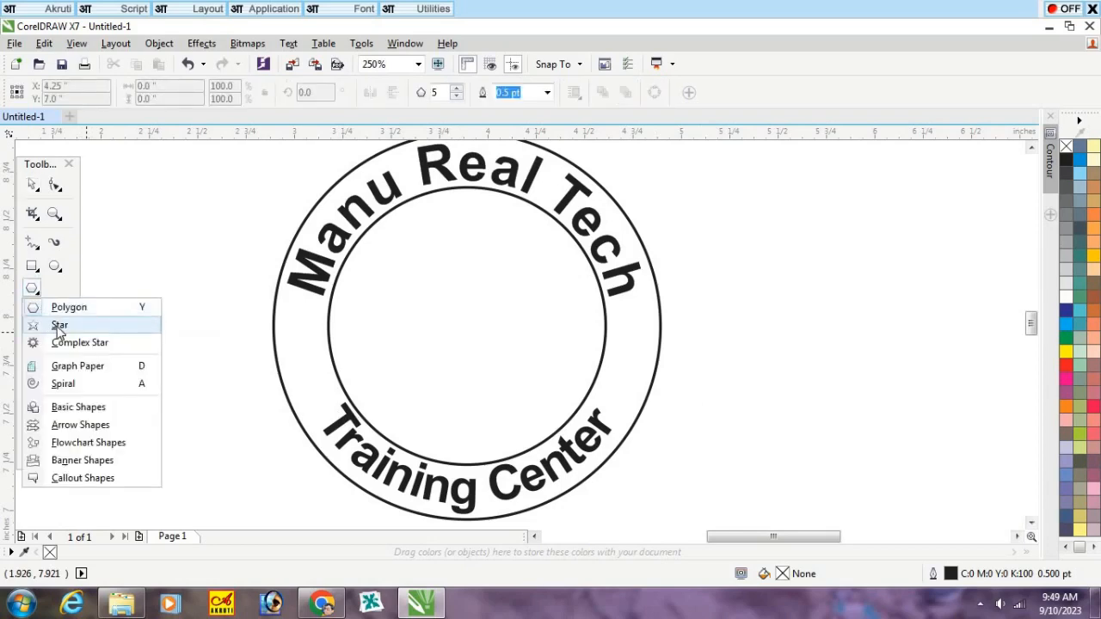
left_click(59, 326)
left_click_drag(172, 292, 235, 369)
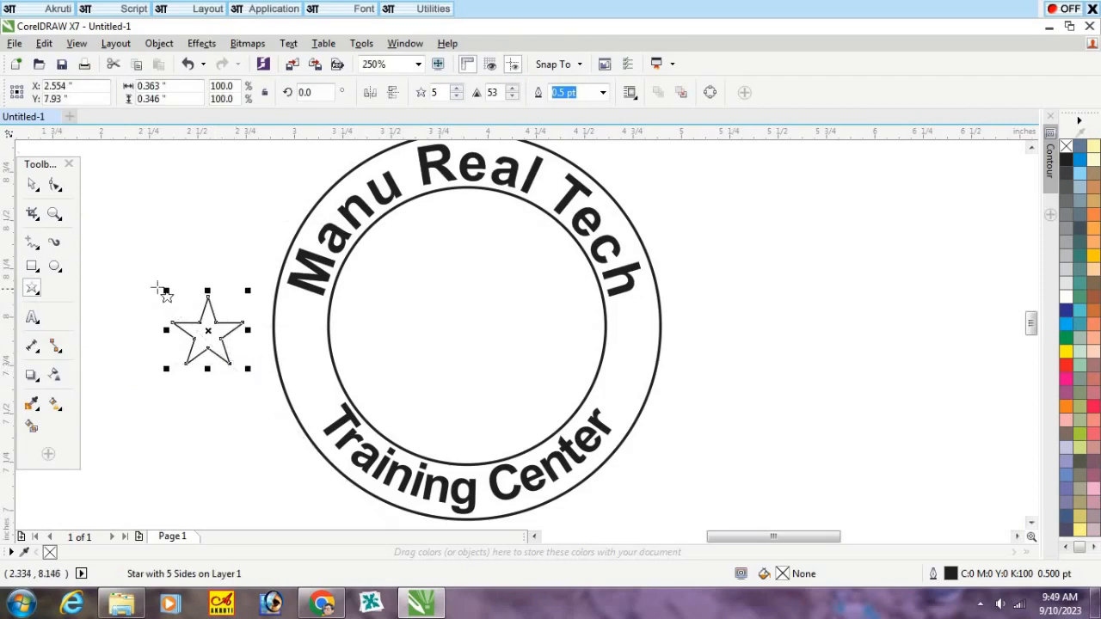
Step: Move the star into the ring's left gap between the two texts and scale it to about 0.196 inch wide
left_click(33, 185)
left_click_drag(207, 333, 335, 387)
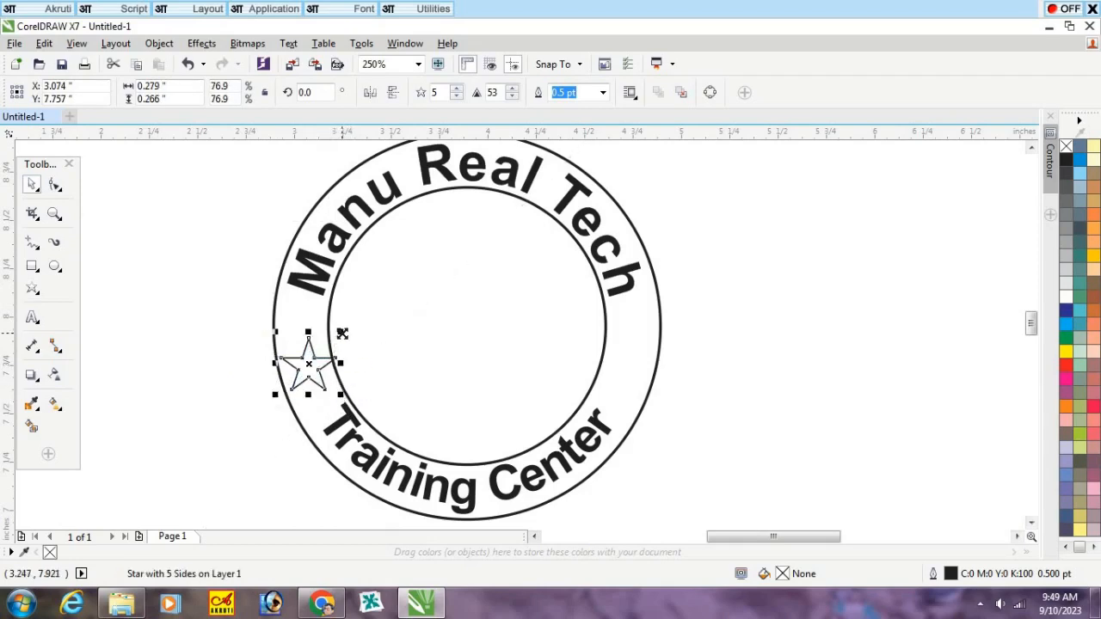
left_click_drag(339, 331, 341, 345)
left_click_drag(341, 345, 334, 382)
scroll(302, 346, "up", 1)
scroll(302, 347, "up", 1)
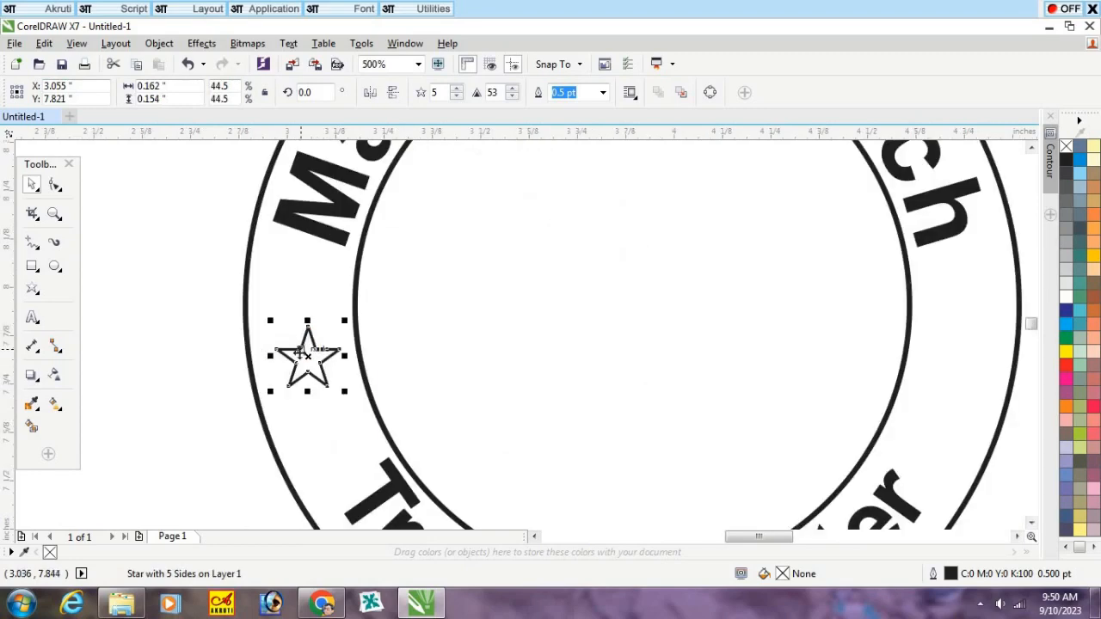
left_click_drag(266, 319, 256, 296)
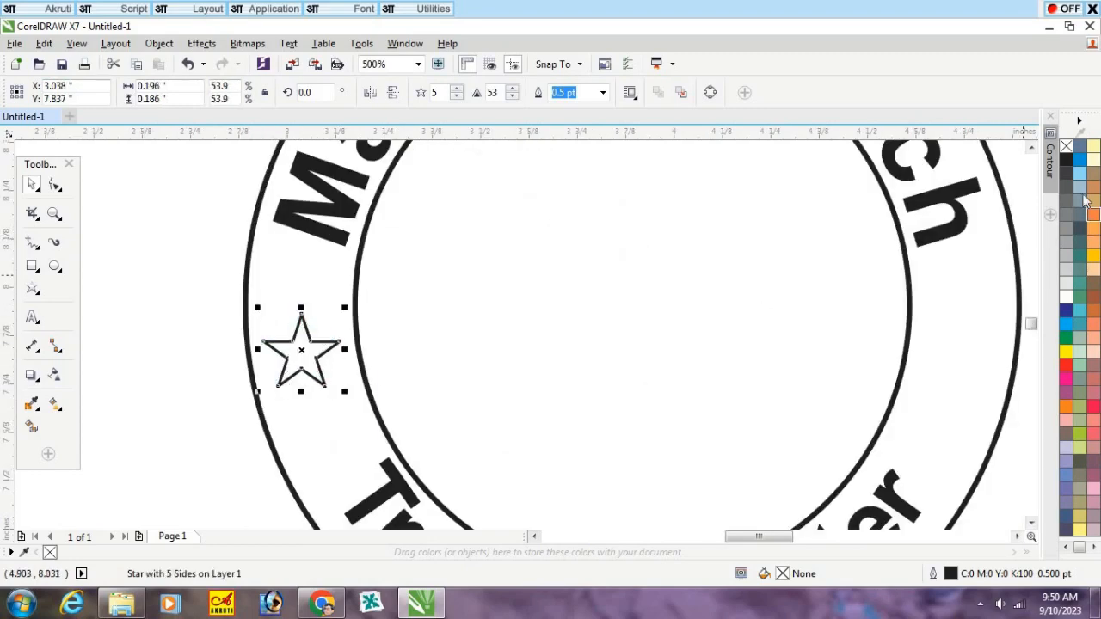
Step: Fill the small star in the ring with black
left_click(1068, 161)
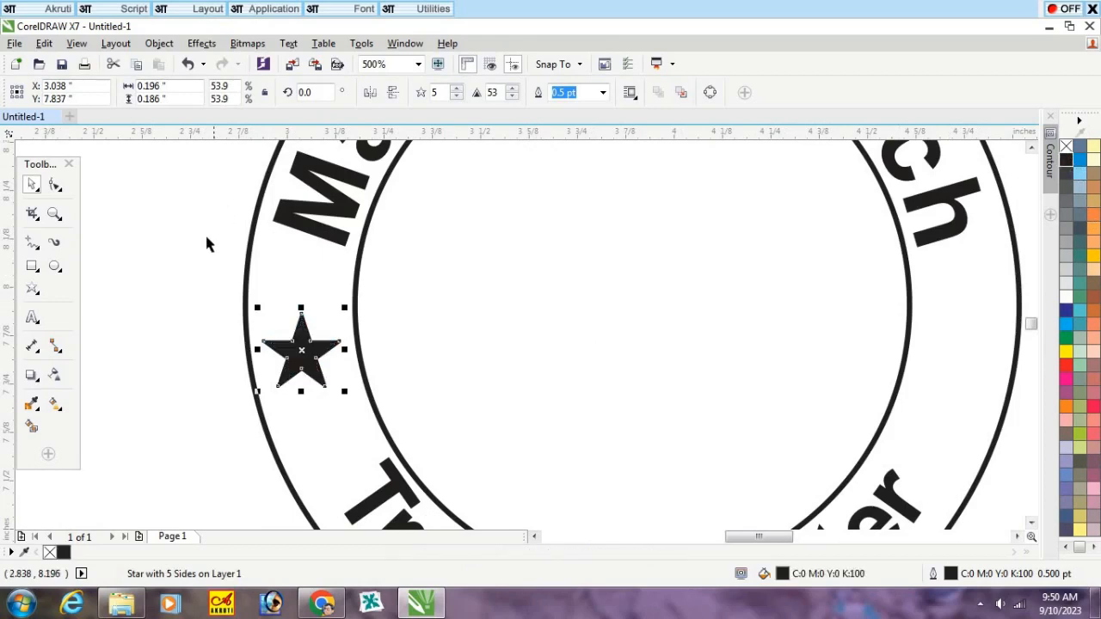
left_click(160, 337)
scroll(155, 335, "down", 2)
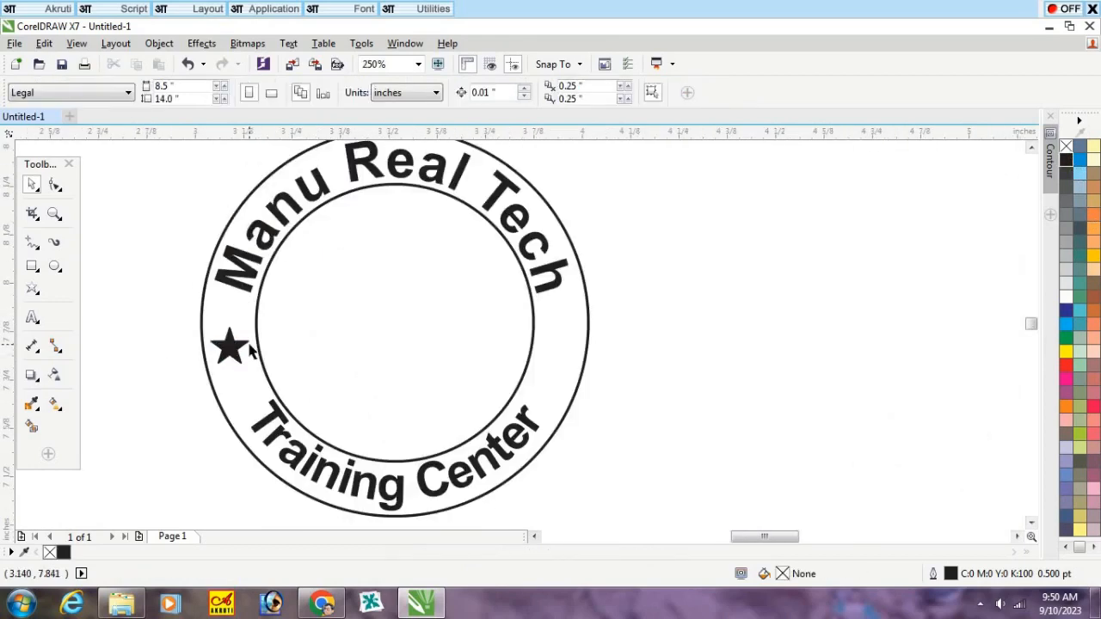
Step: Place a copy of the black star at the same height in the ring's right gap, at about X 4.747 inches
scroll(216, 351, "up", 2)
mouse_move(216, 351)
left_mouse_down()
mouse_move(234, 349)
mouse_move(224, 353)
left_mouse_up()
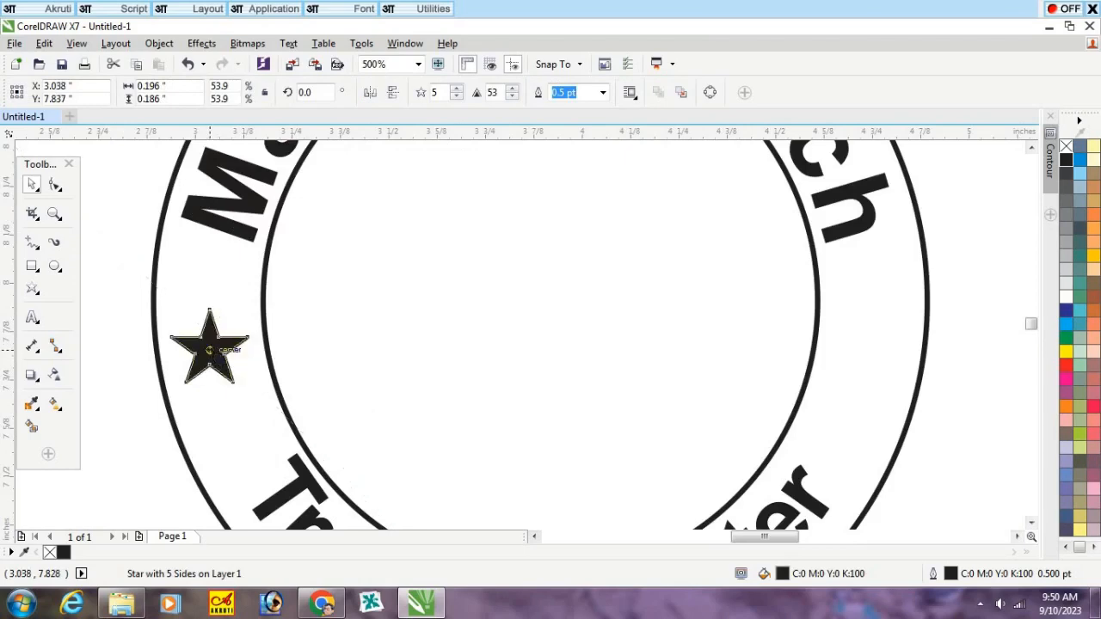
scroll(182, 260, "down", 2)
left_click(150, 283)
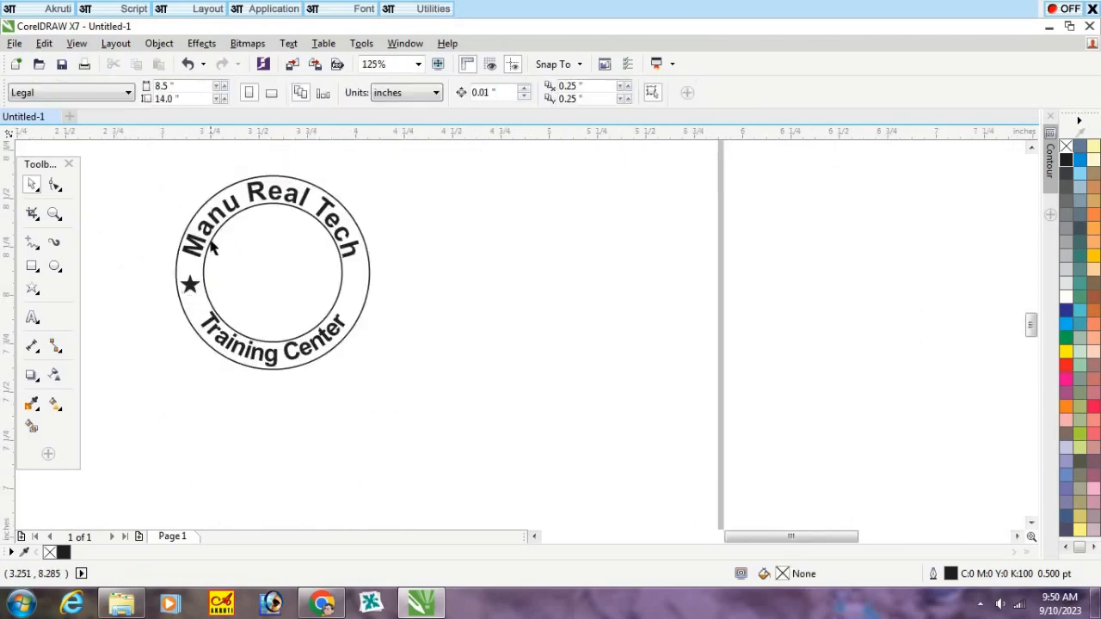
scroll(213, 247, "up", 1)
left_click_drag(172, 337, 511, 333)
right_click(511, 333)
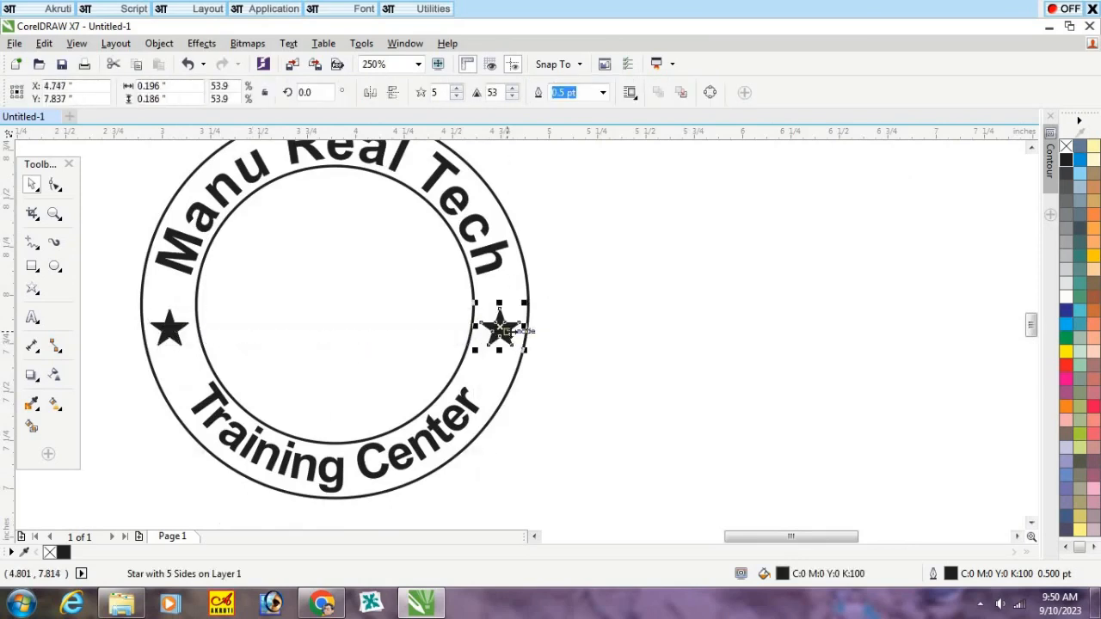
left_click(705, 289)
scroll(542, 316, "down", 2)
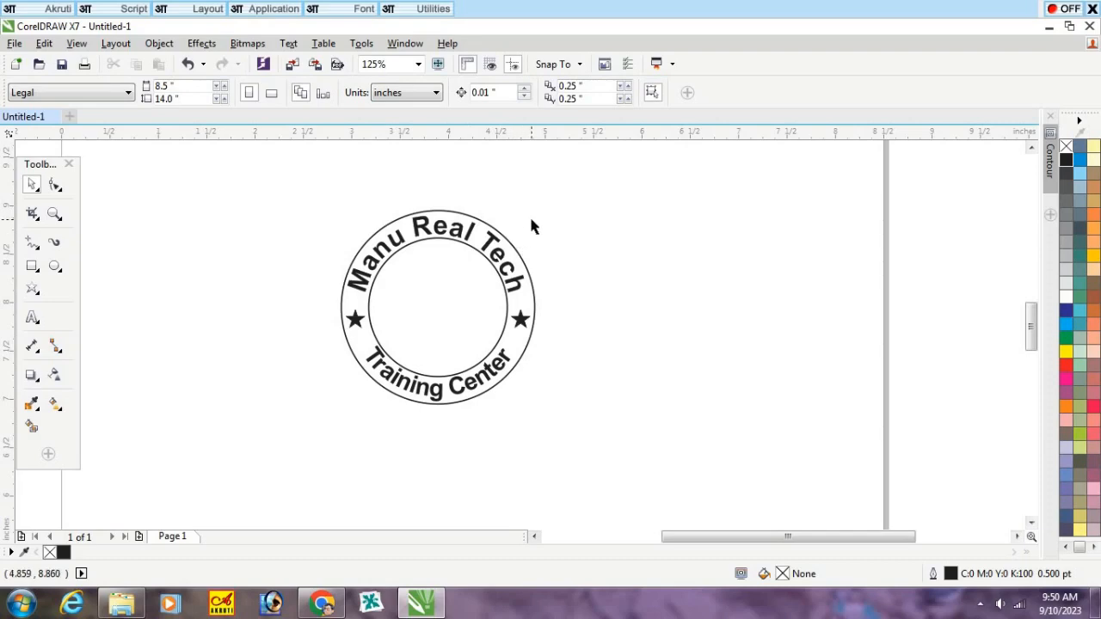
left_click(534, 298)
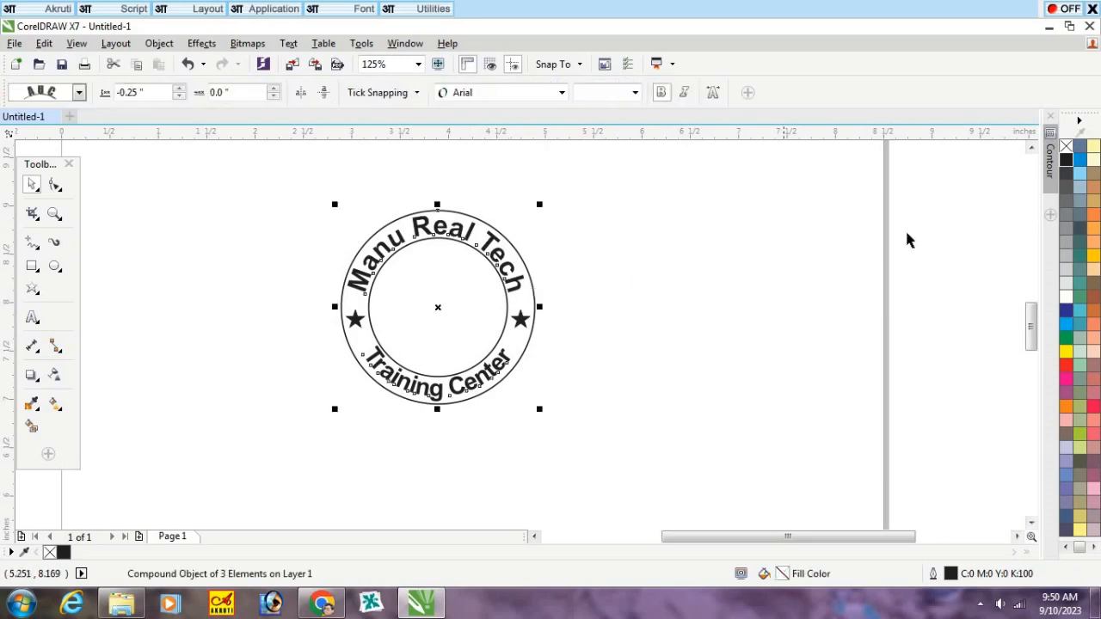
left_click(1066, 297)
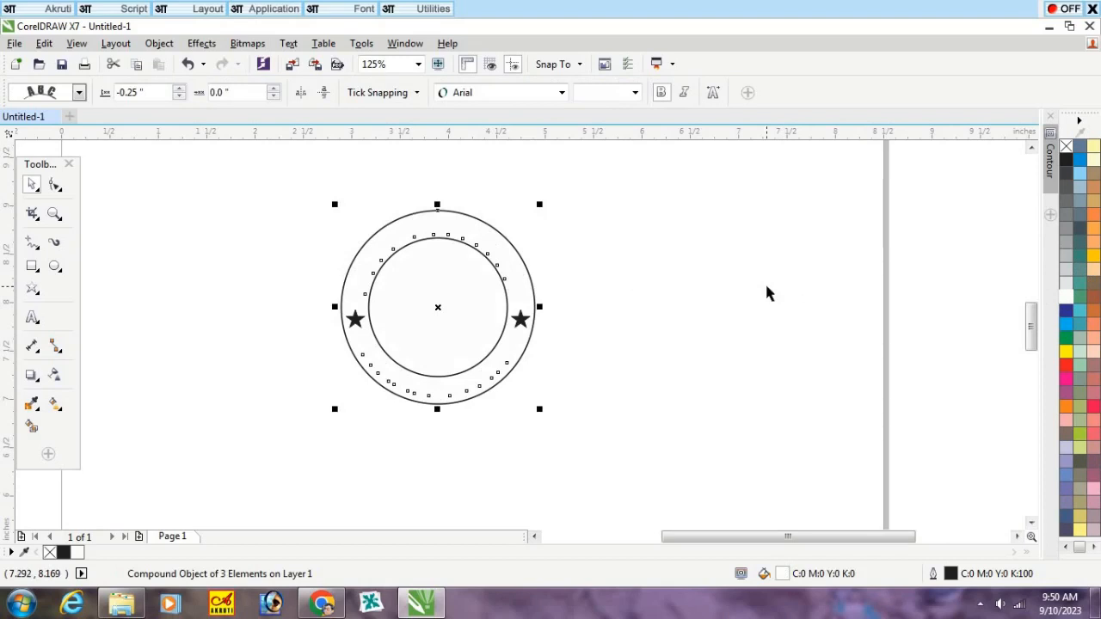
key("ctrl+z")
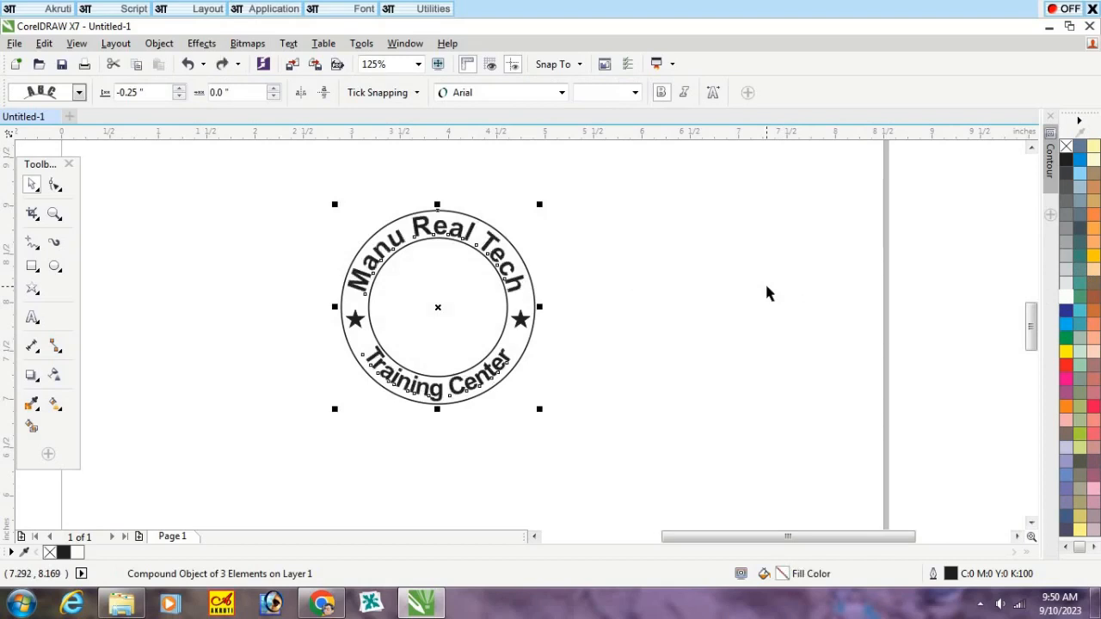
Step: Fill the seal's outer 2.0-inch circle alone with white, without its curved text, and fill the inner circle with white as well
left_click(577, 302)
left_click(533, 304)
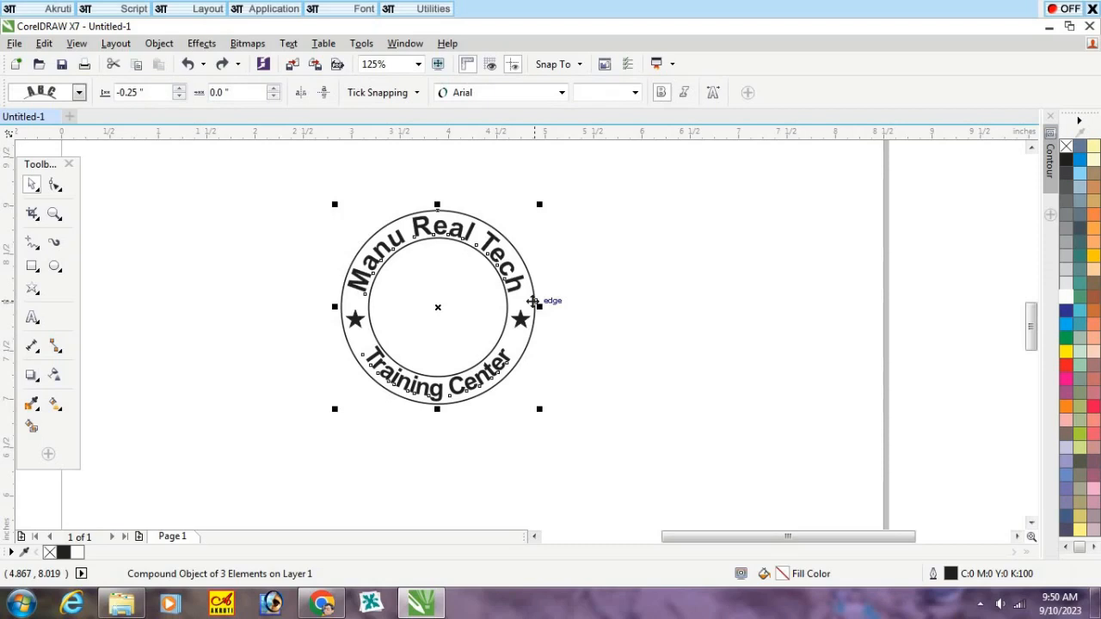
left_click(534, 303)
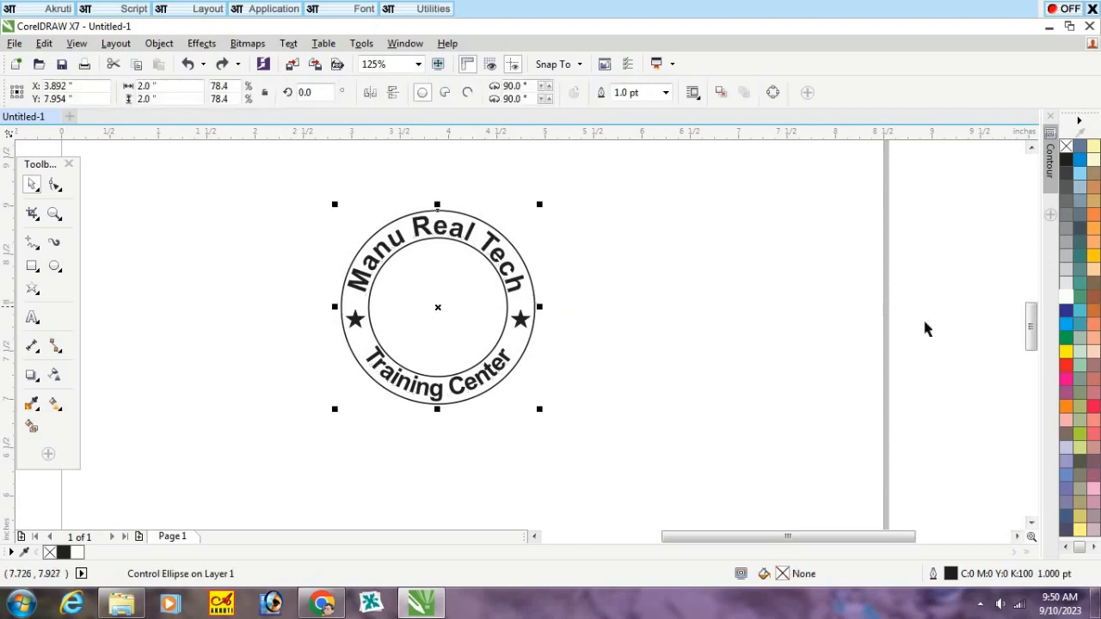
left_click(1067, 301)
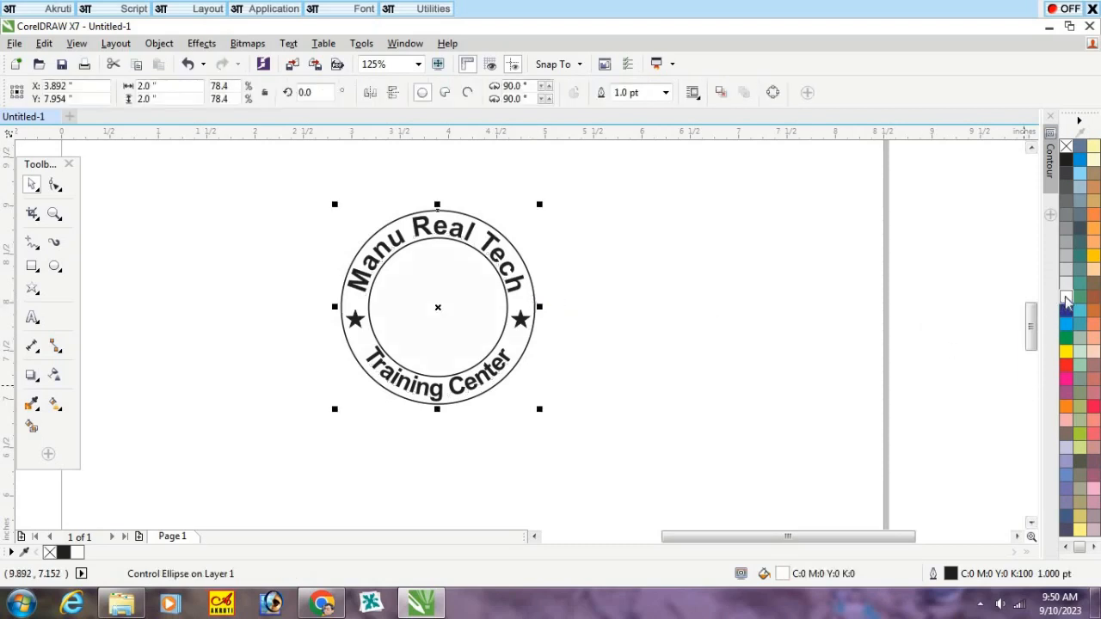
left_click(740, 318)
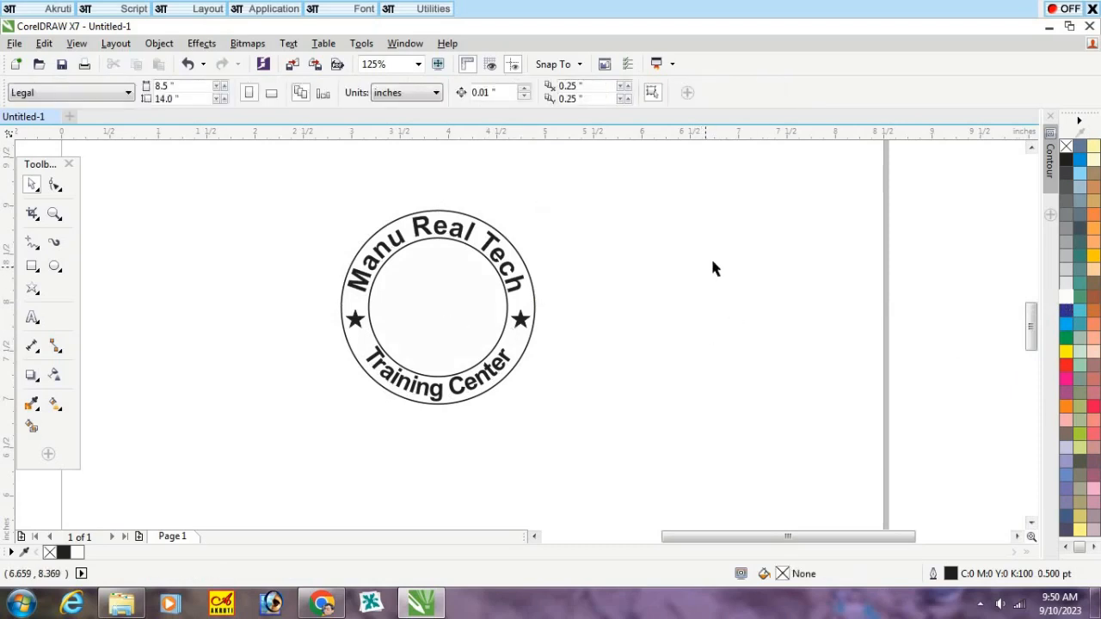
left_click(437, 305)
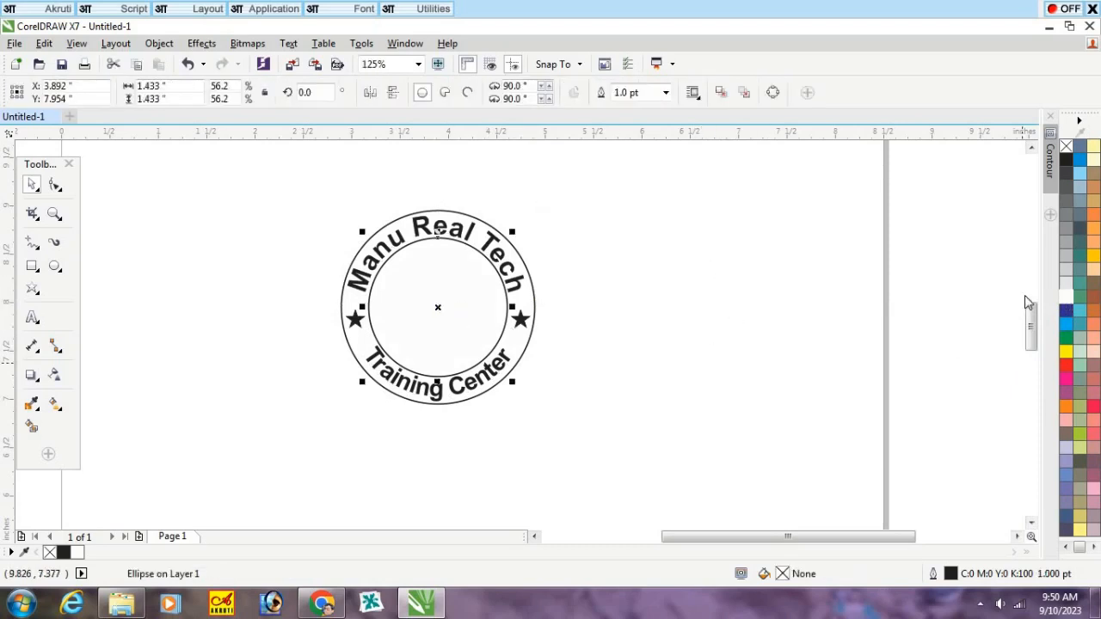
left_click(1066, 297)
left_click(722, 341)
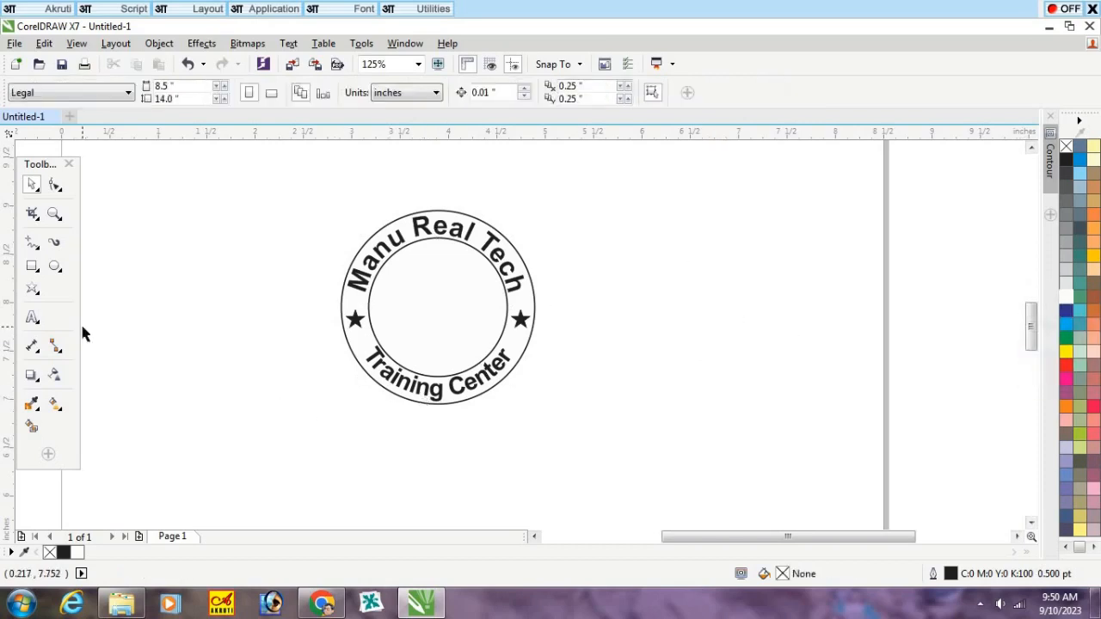
Step: Draw a star about 1.9 inches wide on the page to the right of the seal and set it to 40 points
left_click(32, 292)
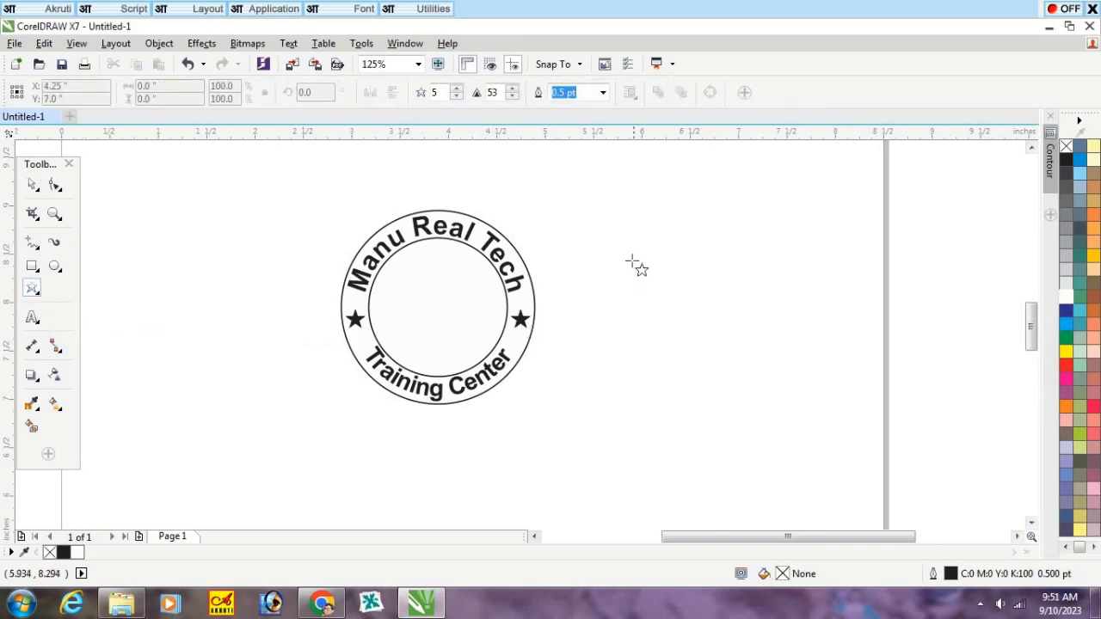
left_click_drag(614, 240, 804, 418)
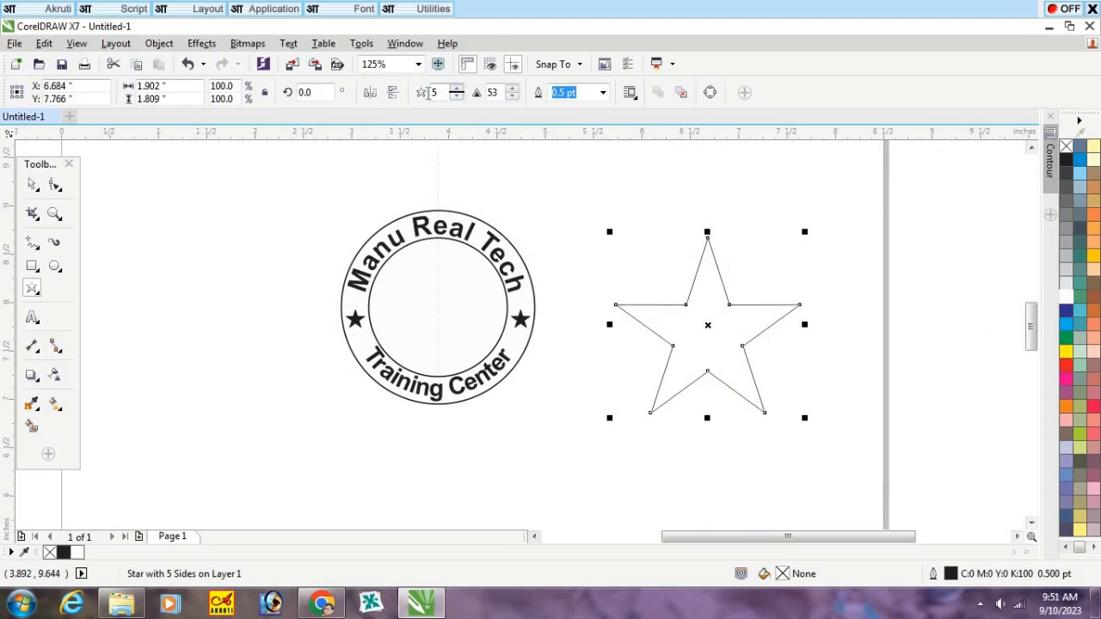
double_click(427, 92)
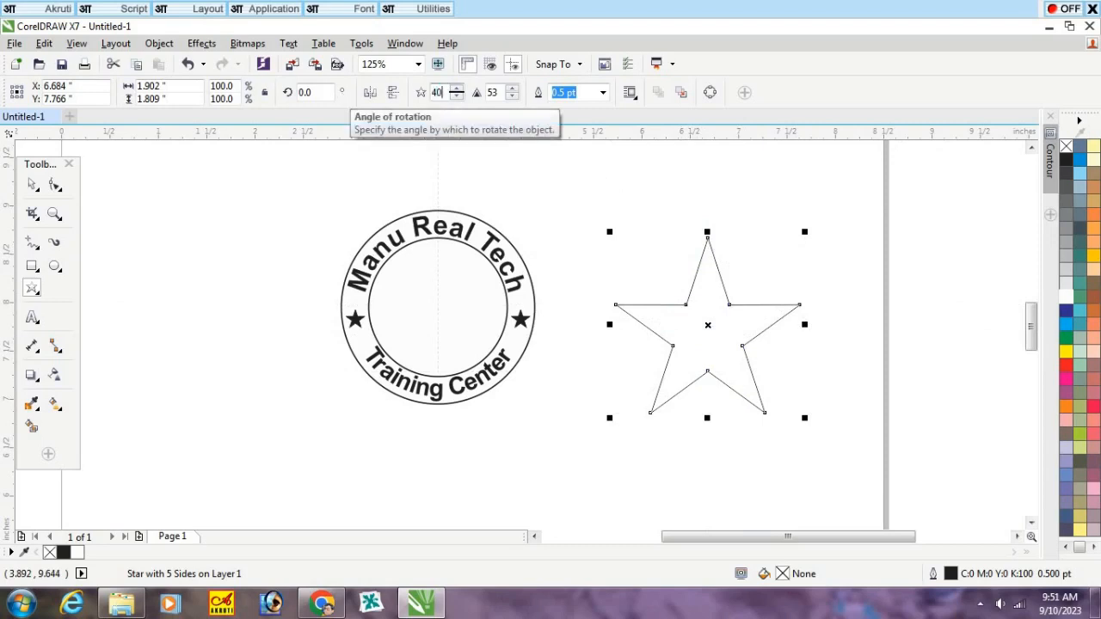
key("Return")
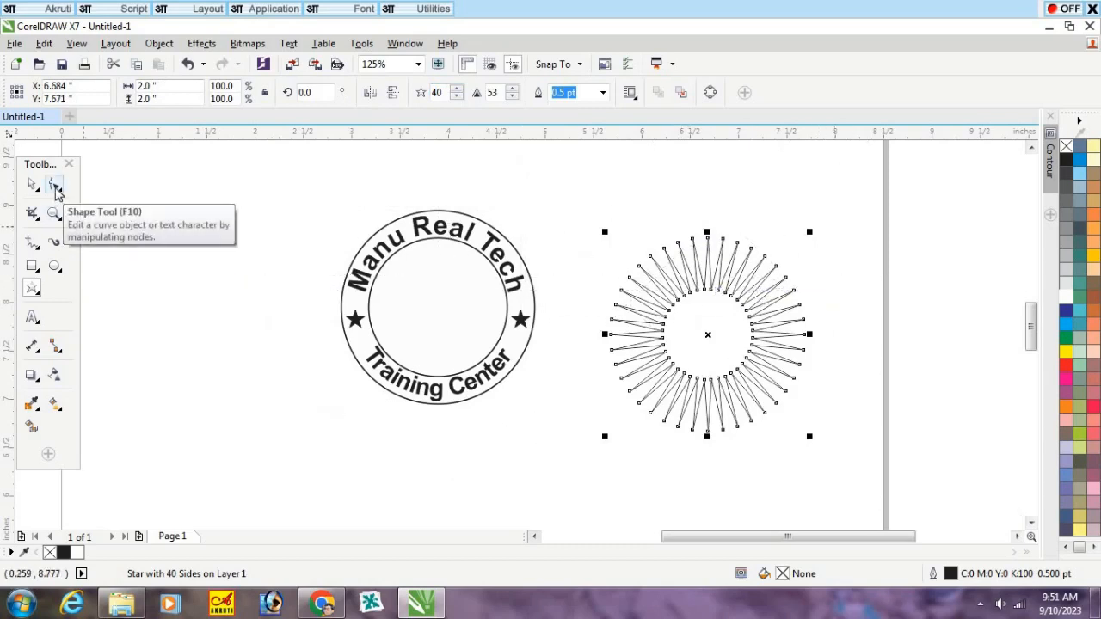
Step: Pull the 40-point star's inner nodes outward to a sharpness of about 19, forming short teeth around its edge
left_click(55, 188)
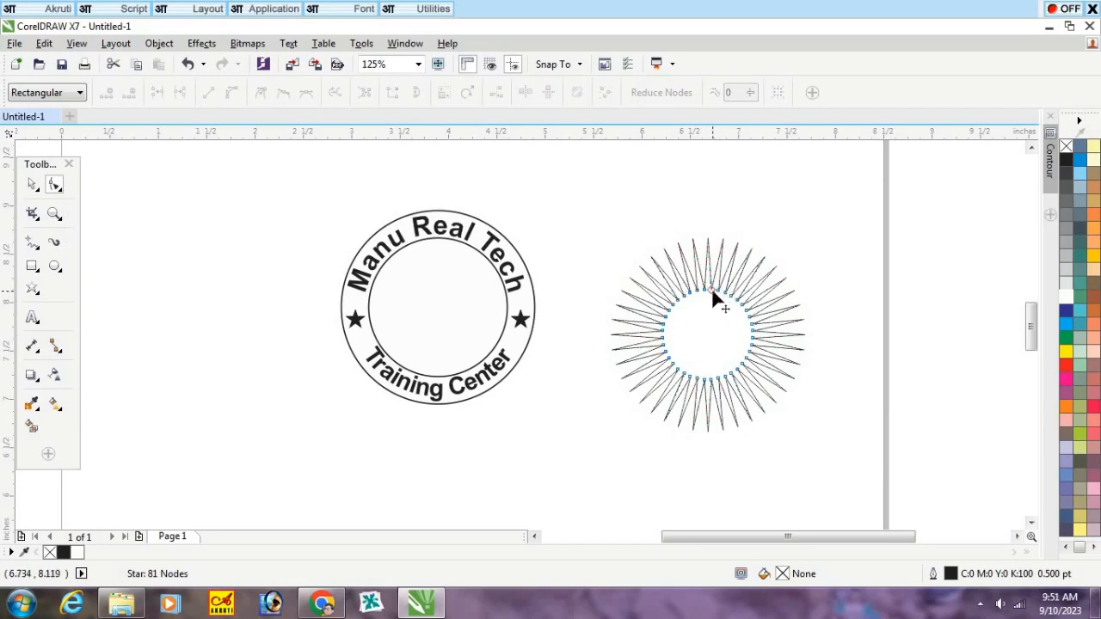
left_click_drag(713, 289, 715, 257)
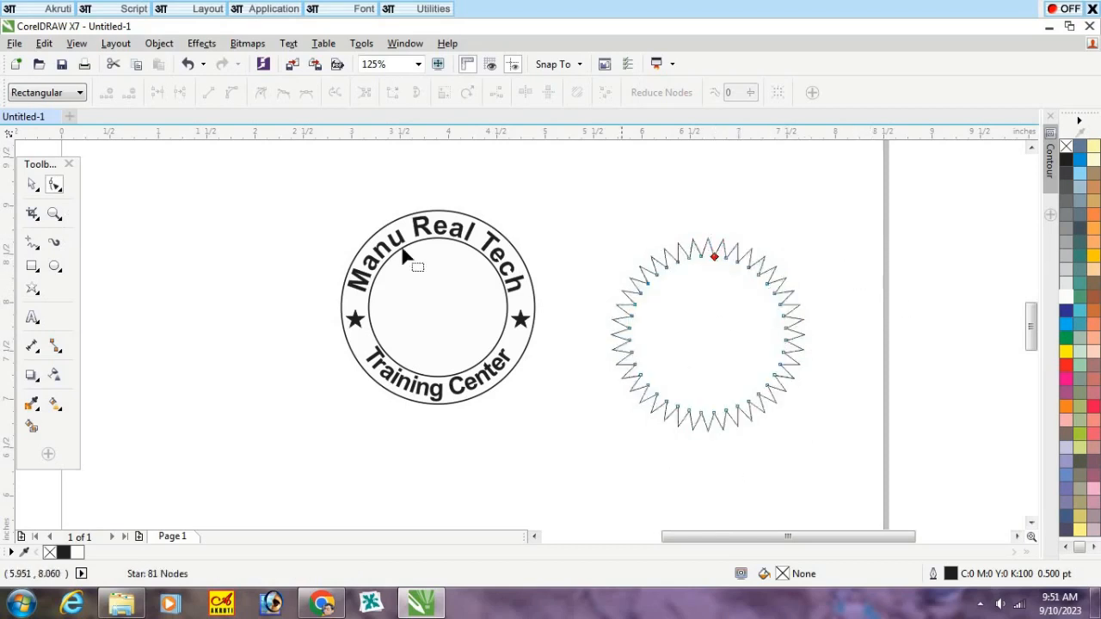
left_click(32, 184)
left_click(761, 196)
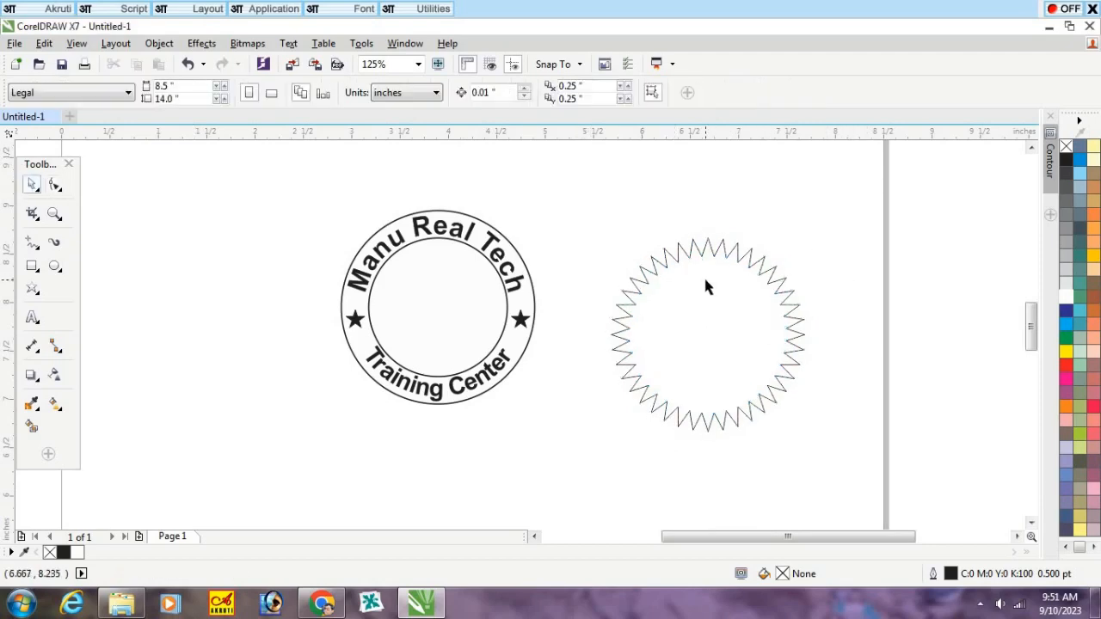
Step: Fill the 40-point star with black
left_click(725, 299)
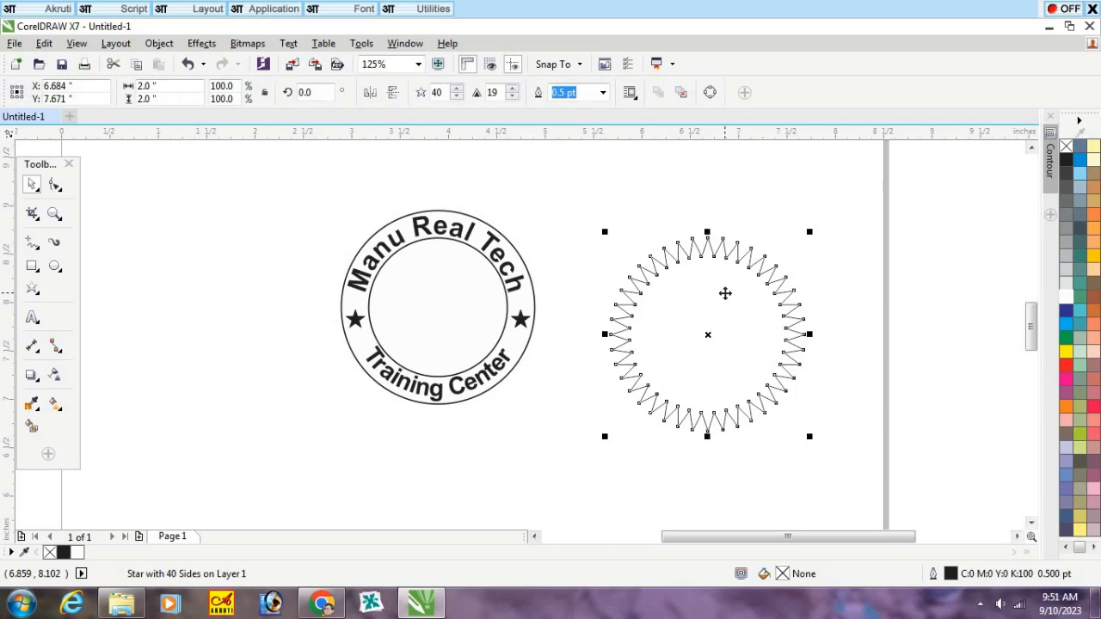
left_click(1067, 162)
left_click(818, 209)
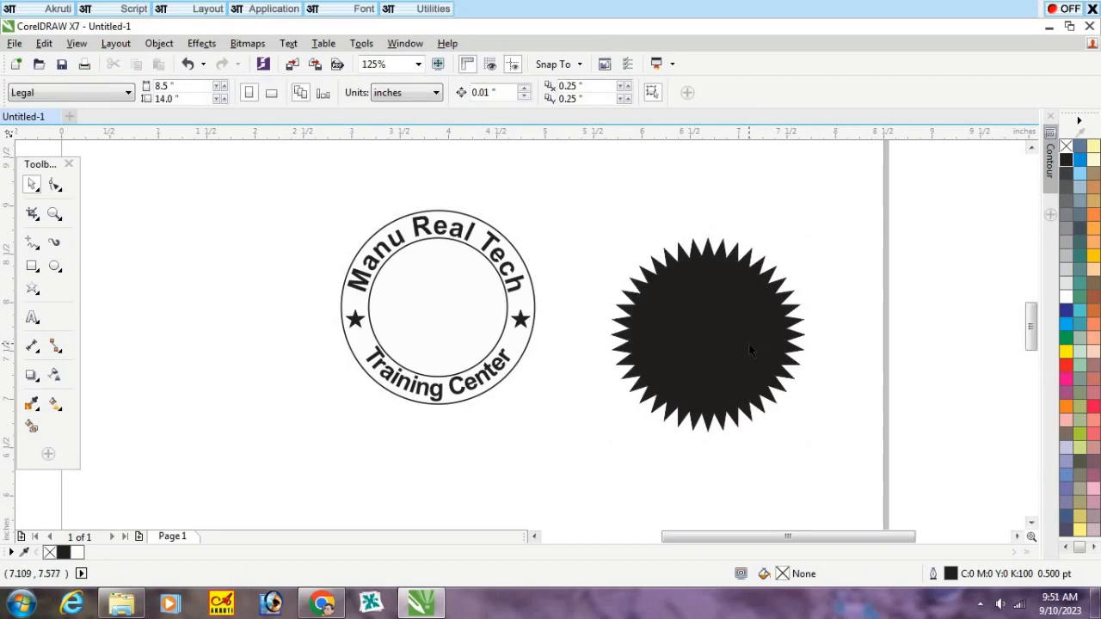
Step: Move the black 40-point star over the seal's right side and send it behind the seal
left_click_drag(748, 333, 644, 327)
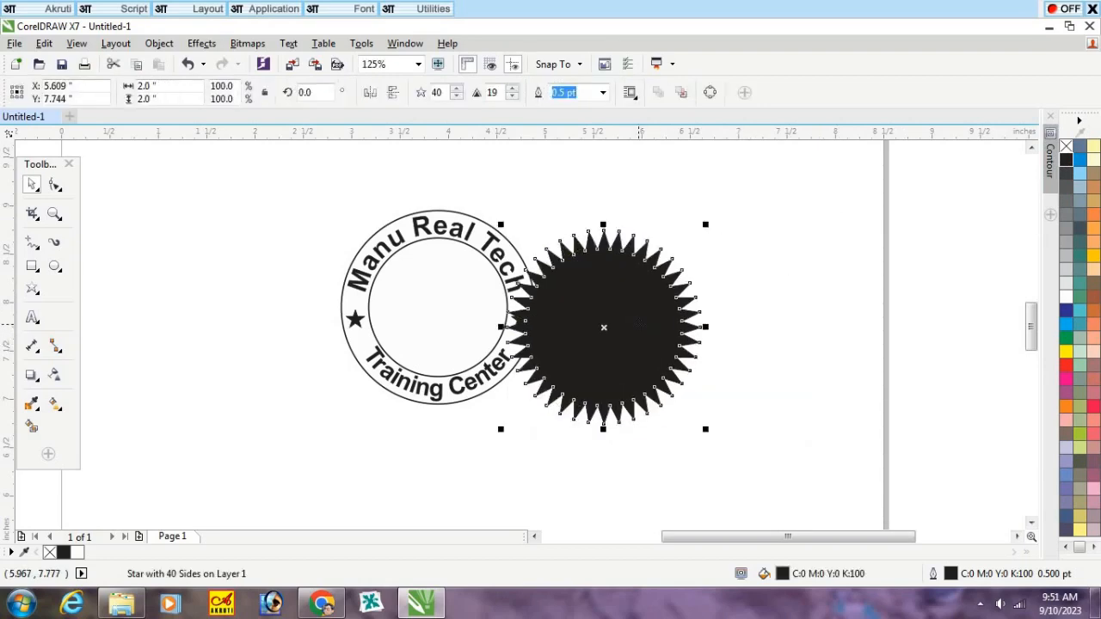
key("shift+Page_Down")
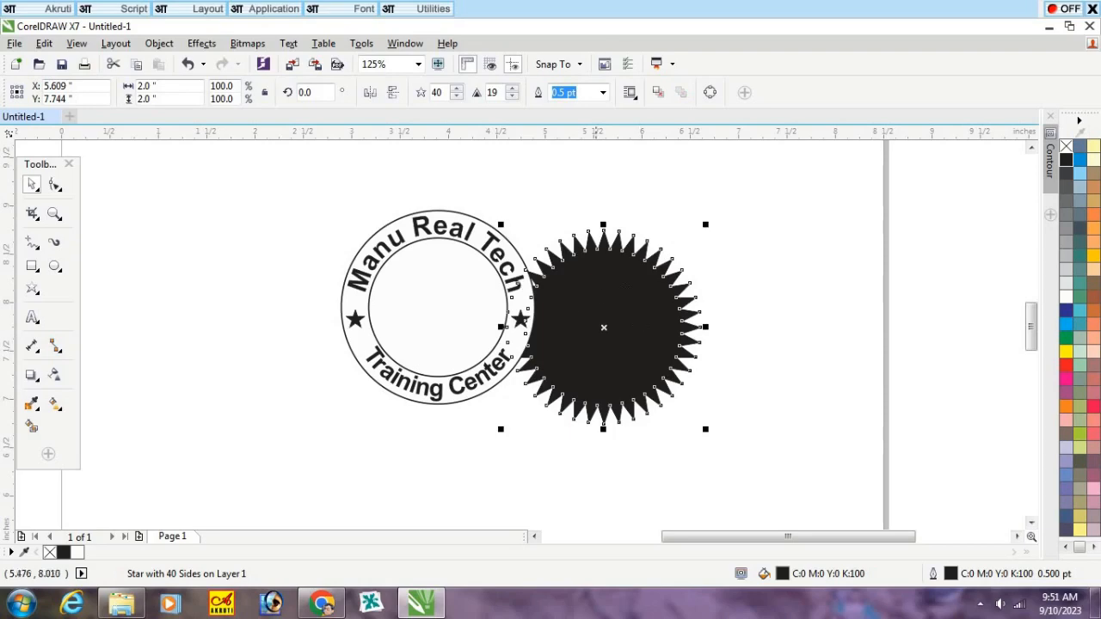
Step: Try centering the black 40-point star on the seal's inner circle, and undo the vertical alignment
key("Escape")
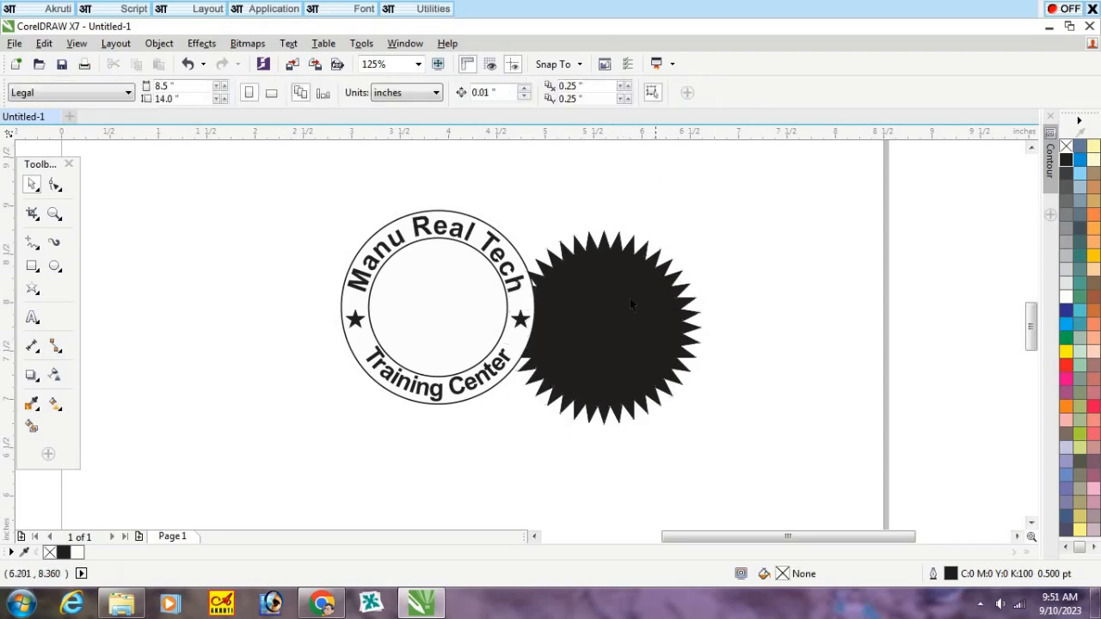
left_click(627, 317)
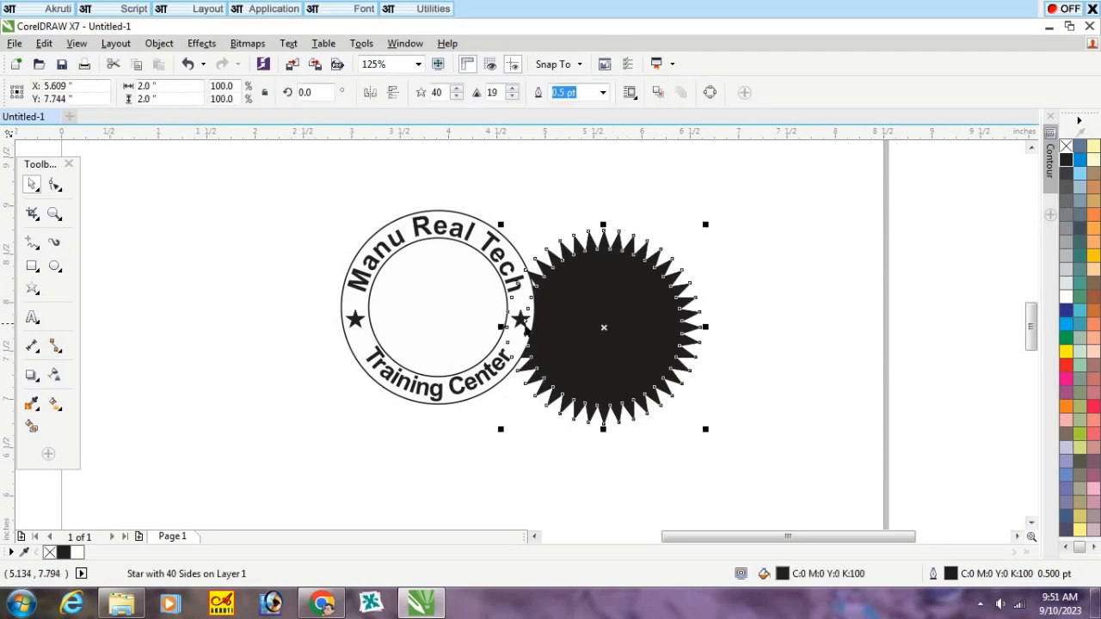
left_click(436, 301, "shift")
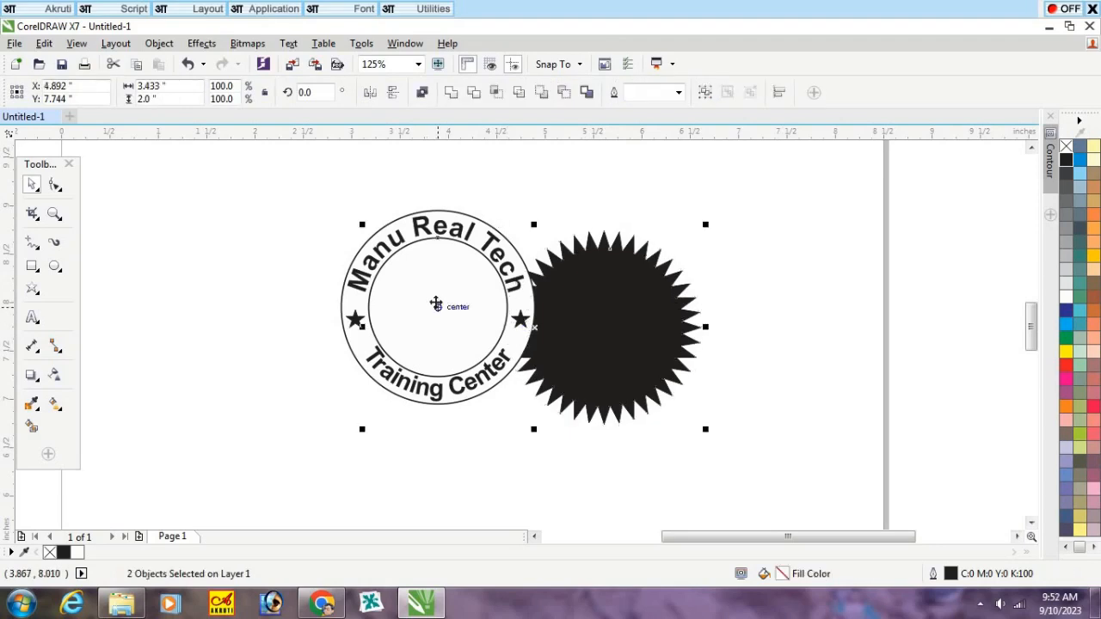
key("c")
key("e")
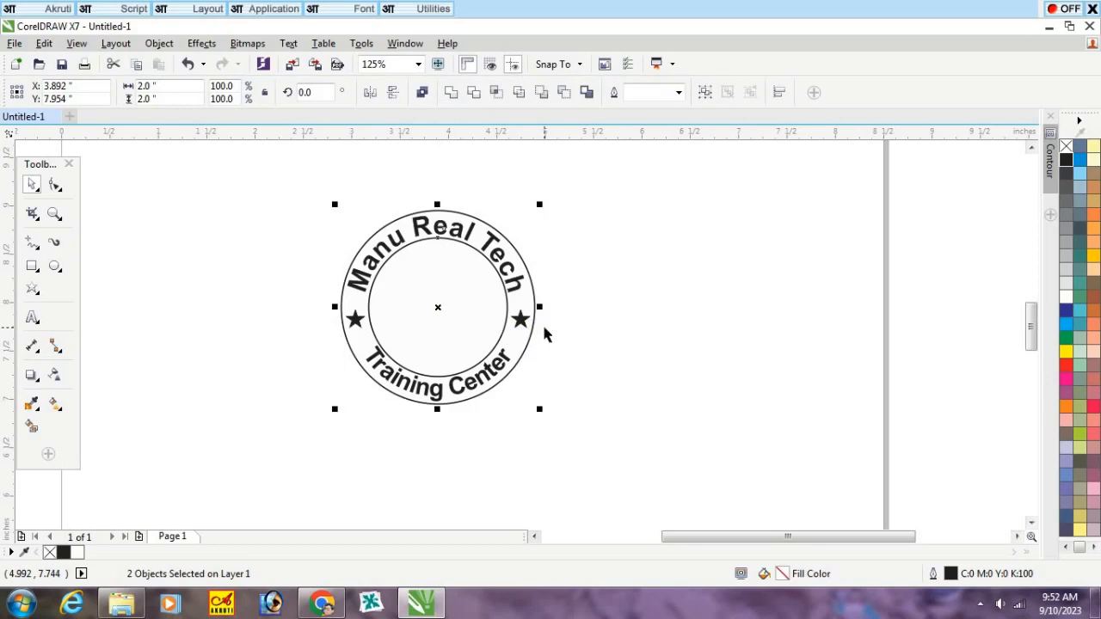
key("ctrl+z")
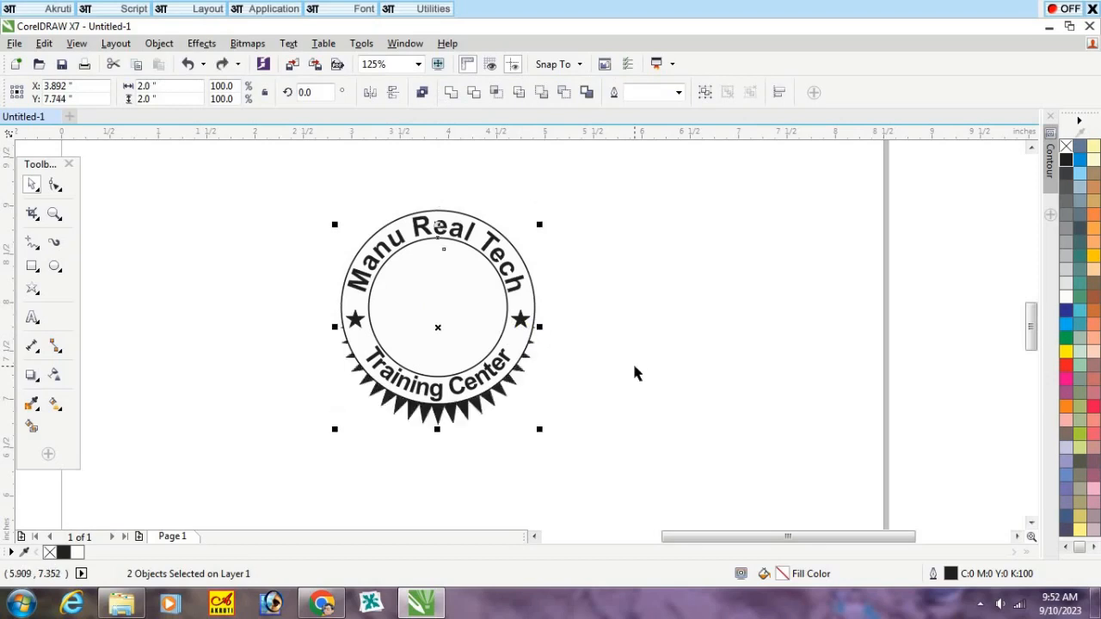
Step: Enlarge the black star to about 2.5 inches wide and center it both ways on the seal's inner circle
left_click(508, 411)
left_click(469, 419)
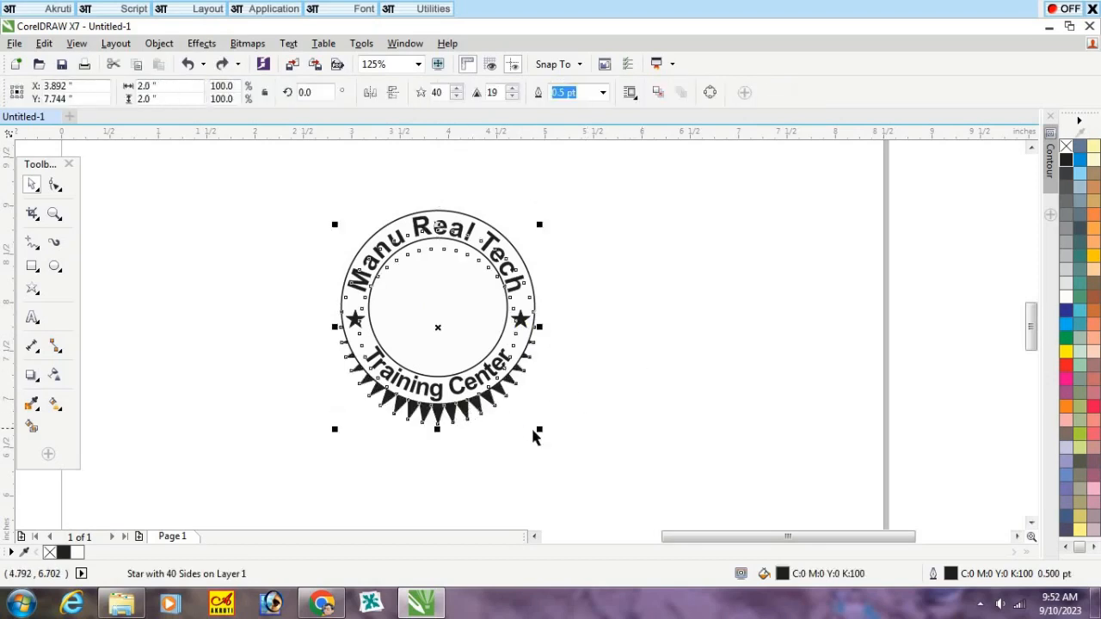
left_click_drag(540, 430, 620, 482)
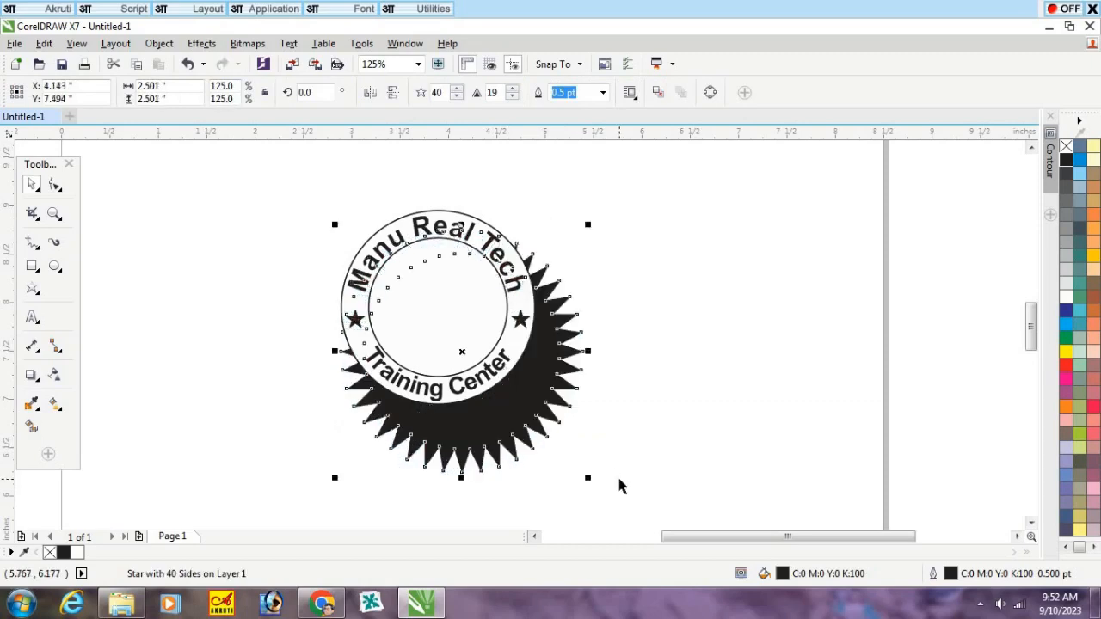
left_click(443, 327, "shift")
key("c")
key("e")
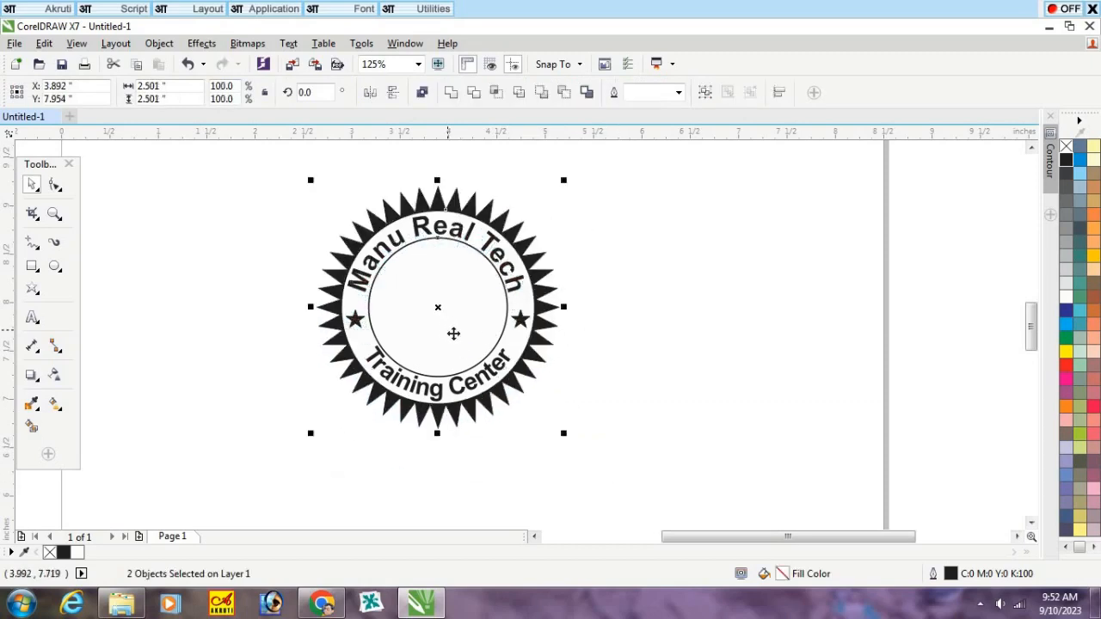
left_click(762, 302)
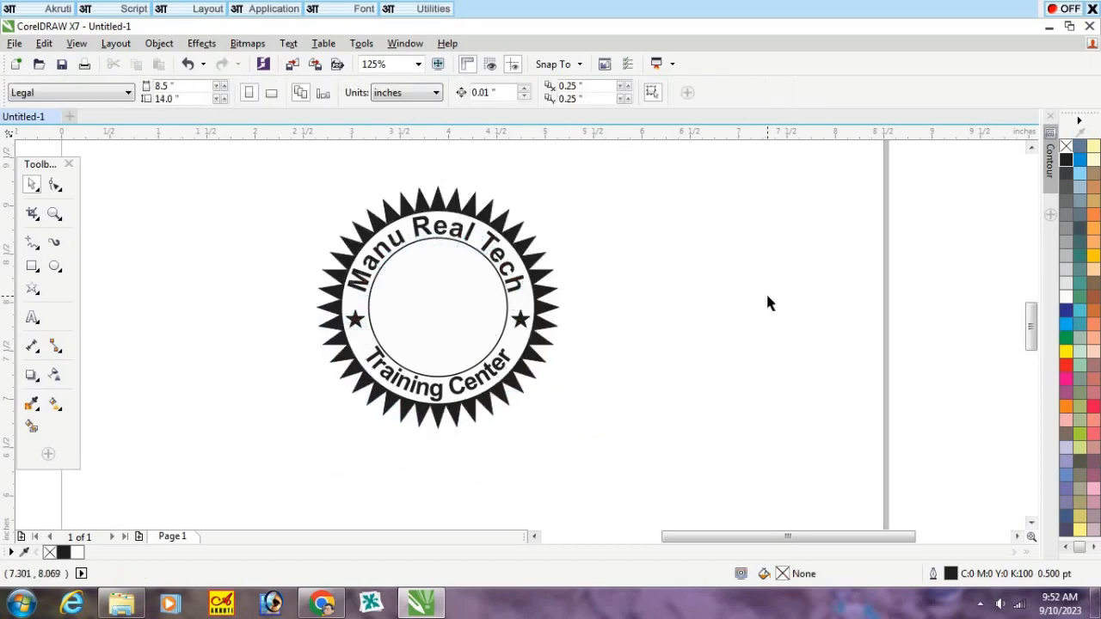
Step: Pull the black star's inner nodes outward to a sharpness of 14, making its teeth shorter
scroll(471, 196, "up", 2)
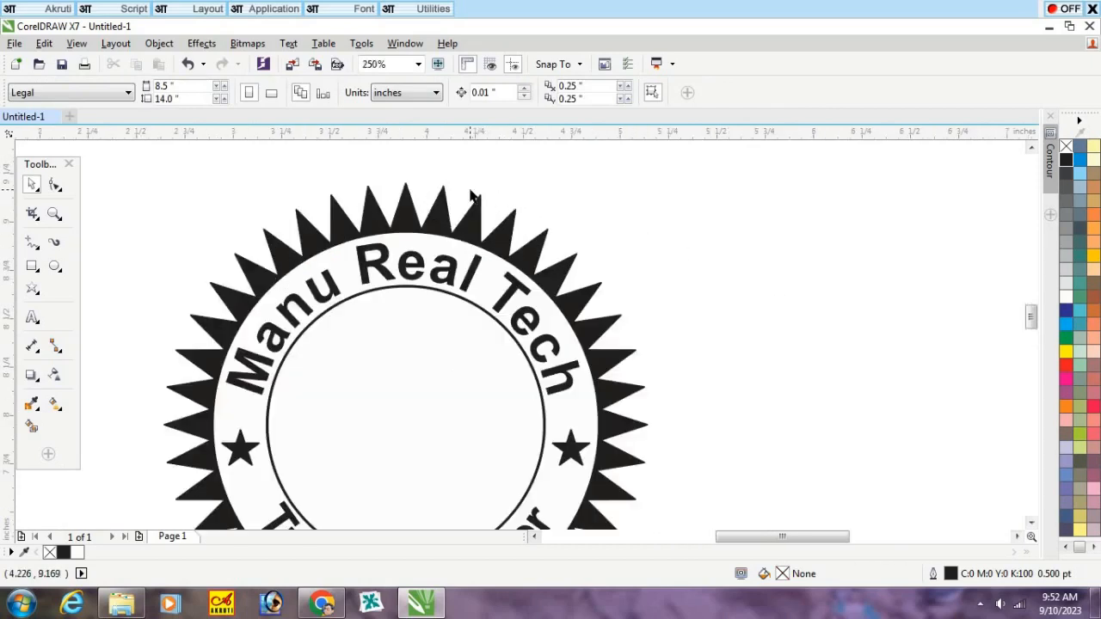
left_click(510, 230)
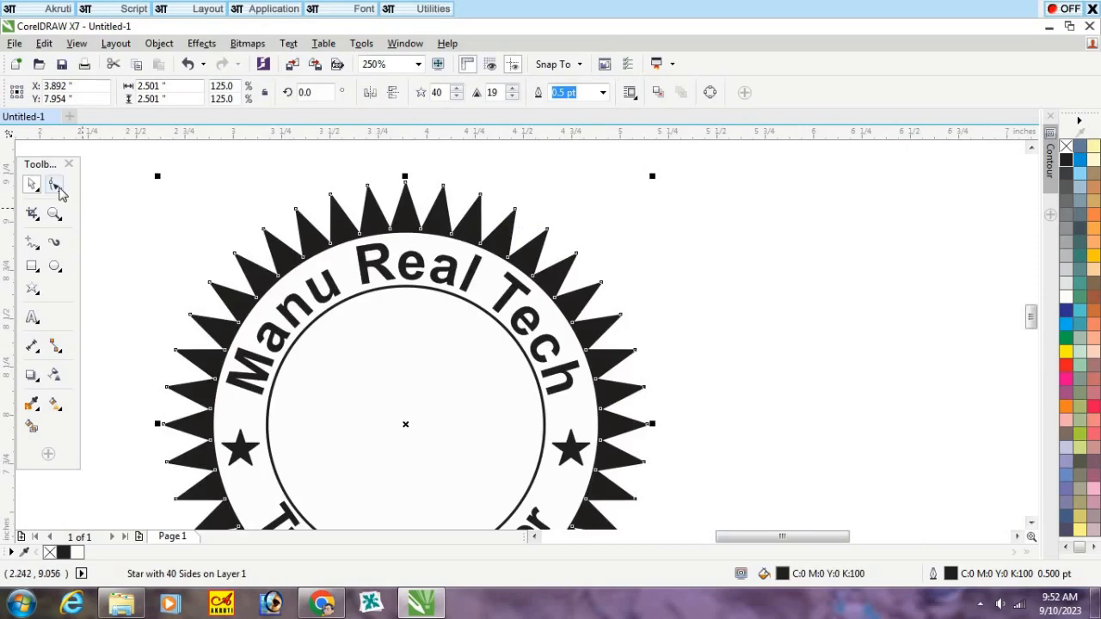
left_click(55, 184)
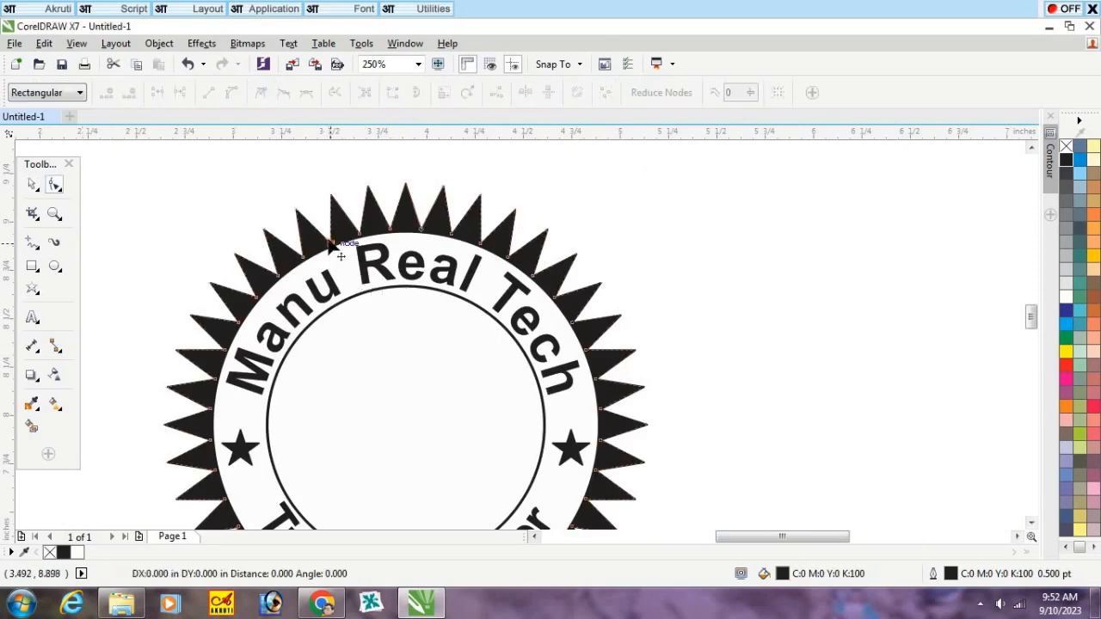
left_click_drag(344, 258, 342, 247)
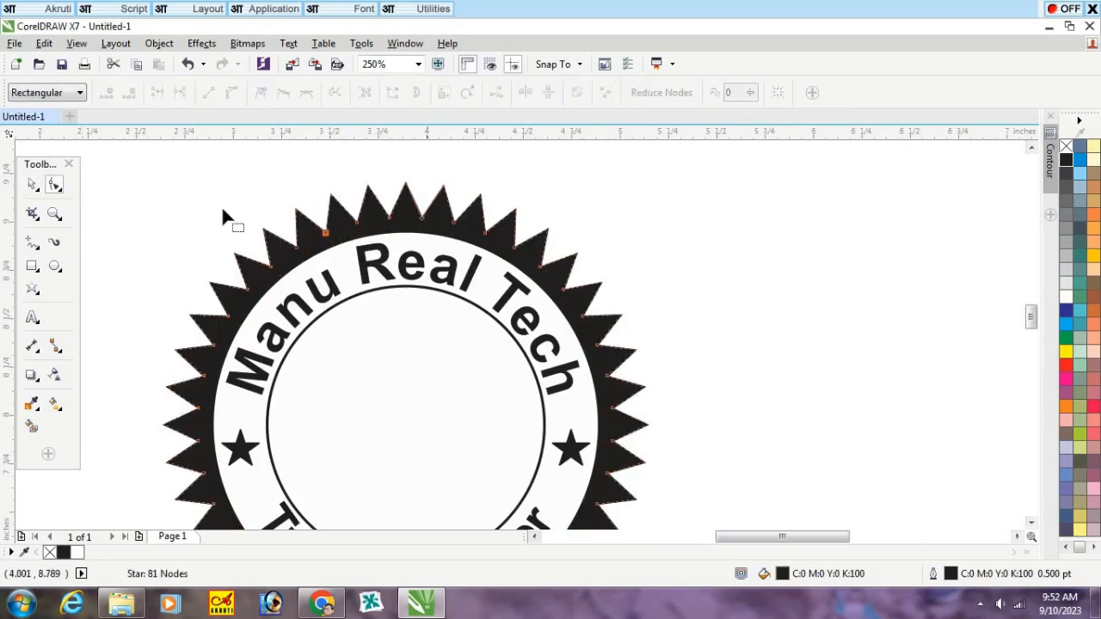
left_click(32, 186)
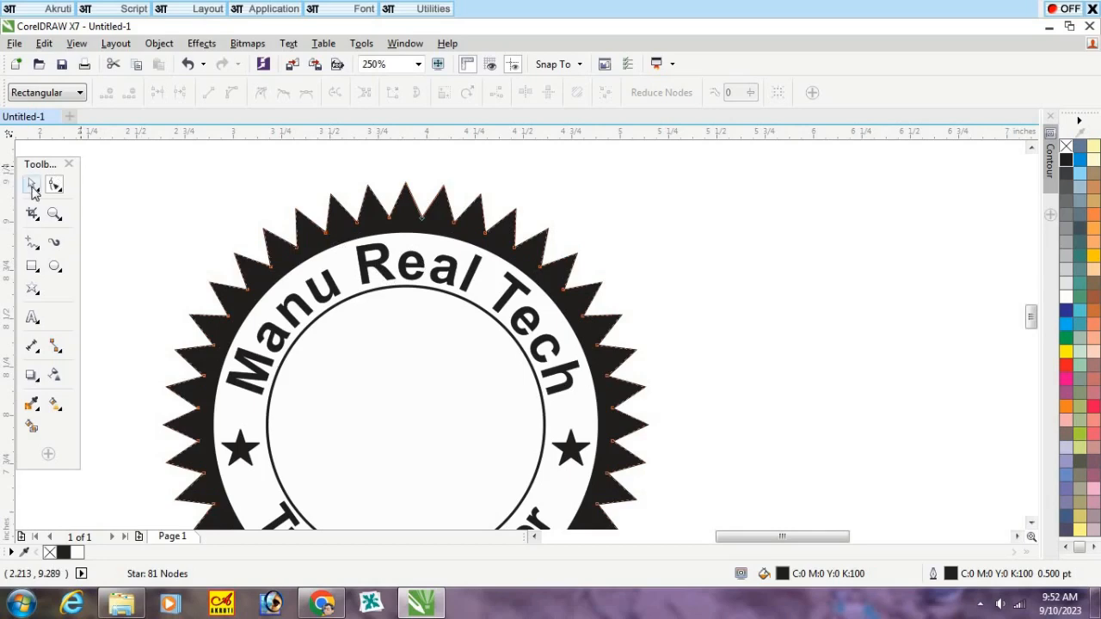
Step: Shrink the black star slightly about its center so that only short teeth stick out around the seal
left_click(216, 189)
left_click(542, 249)
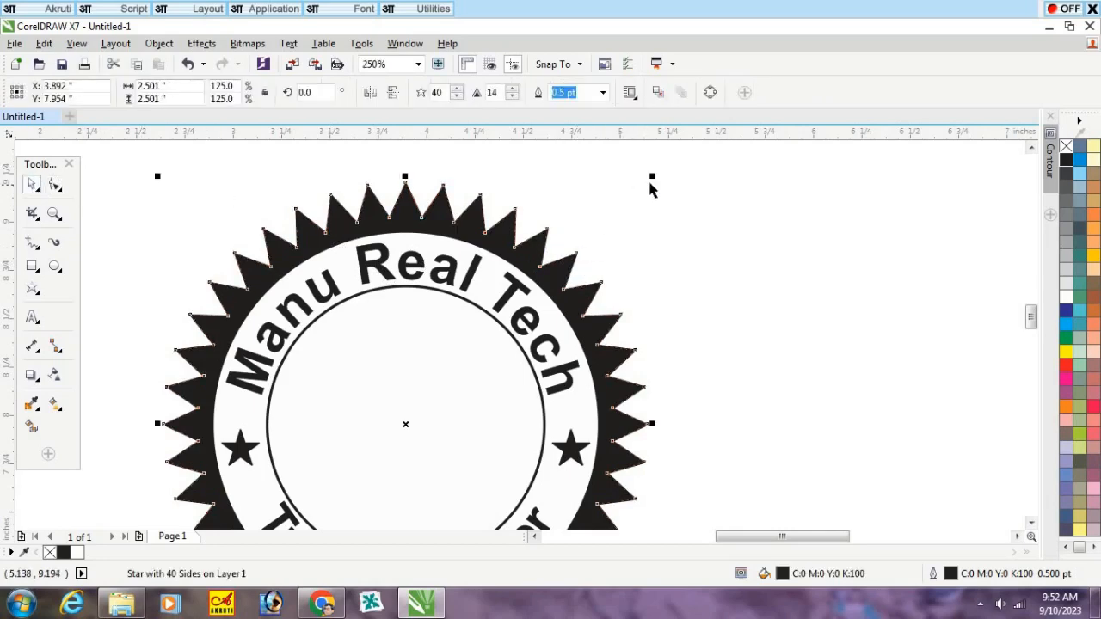
left_click_drag(652, 174, 653, 195)
left_click(676, 231)
scroll(580, 231, "down", 2)
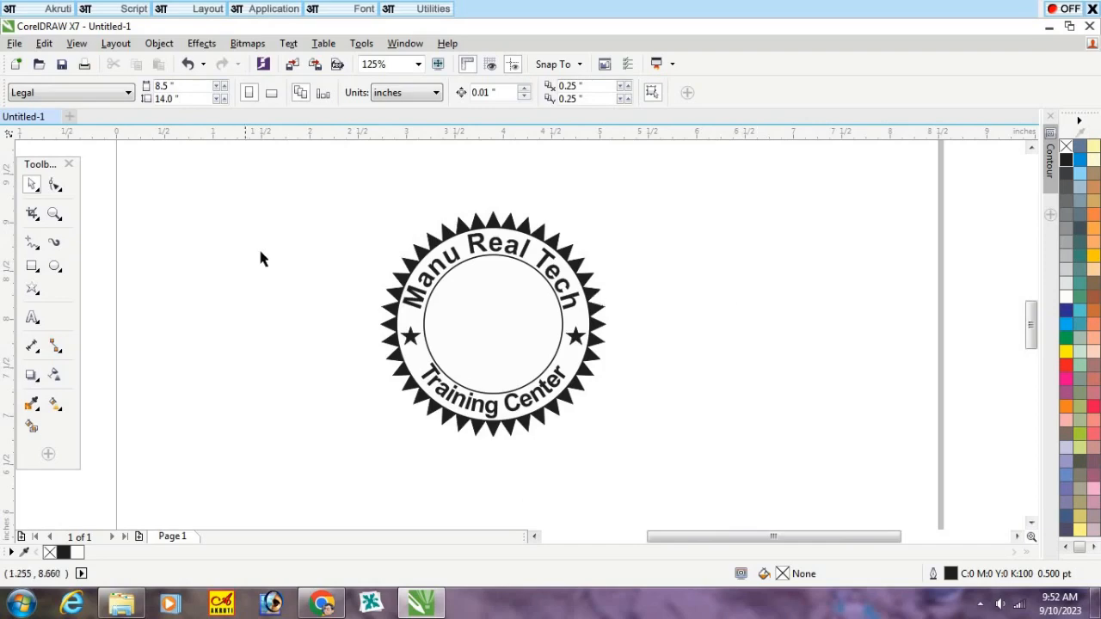
scroll(226, 255, "down", 2)
scroll(345, 257, "up", 2)
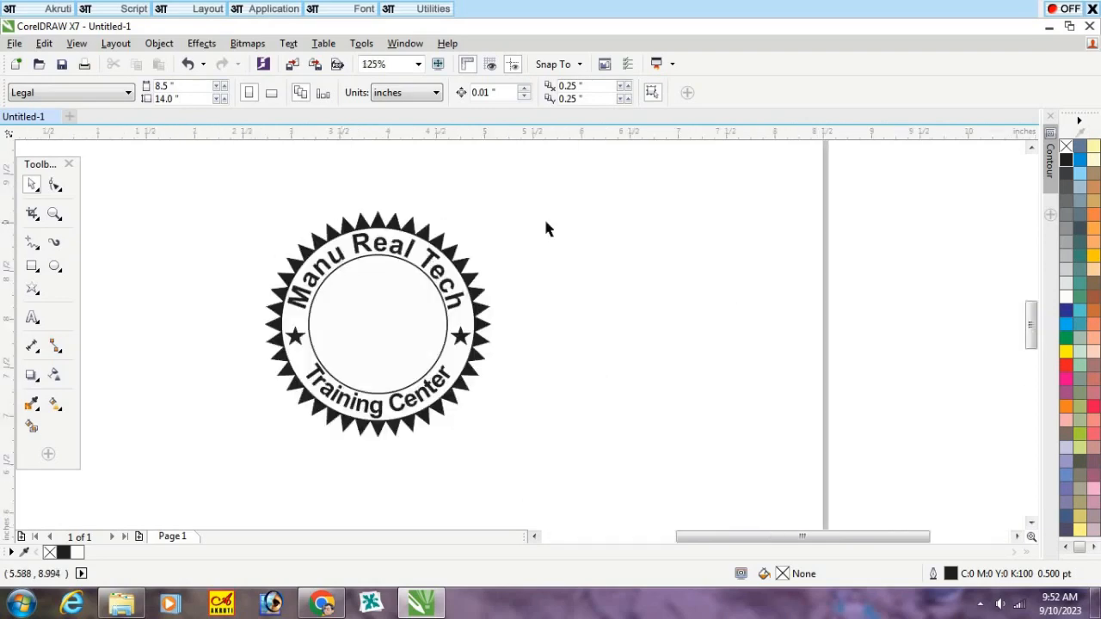
Step: Draw a circle about 2.48 inches in diameter beside the seal and fill it with white
left_click(56, 269)
left_click_drag(555, 213, 791, 450)
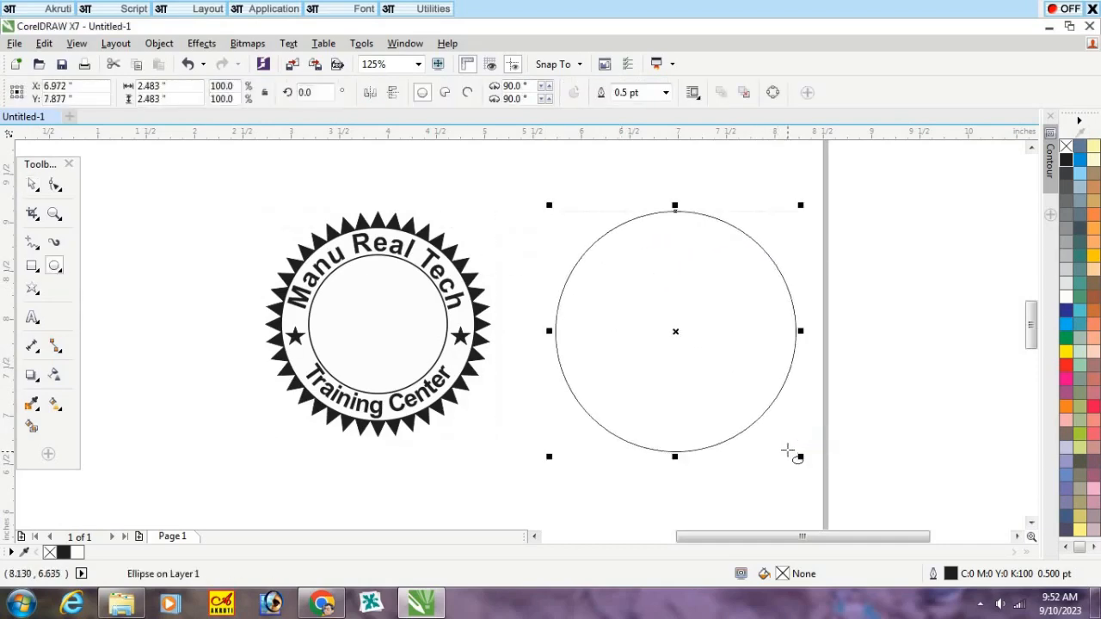
left_click(31, 185)
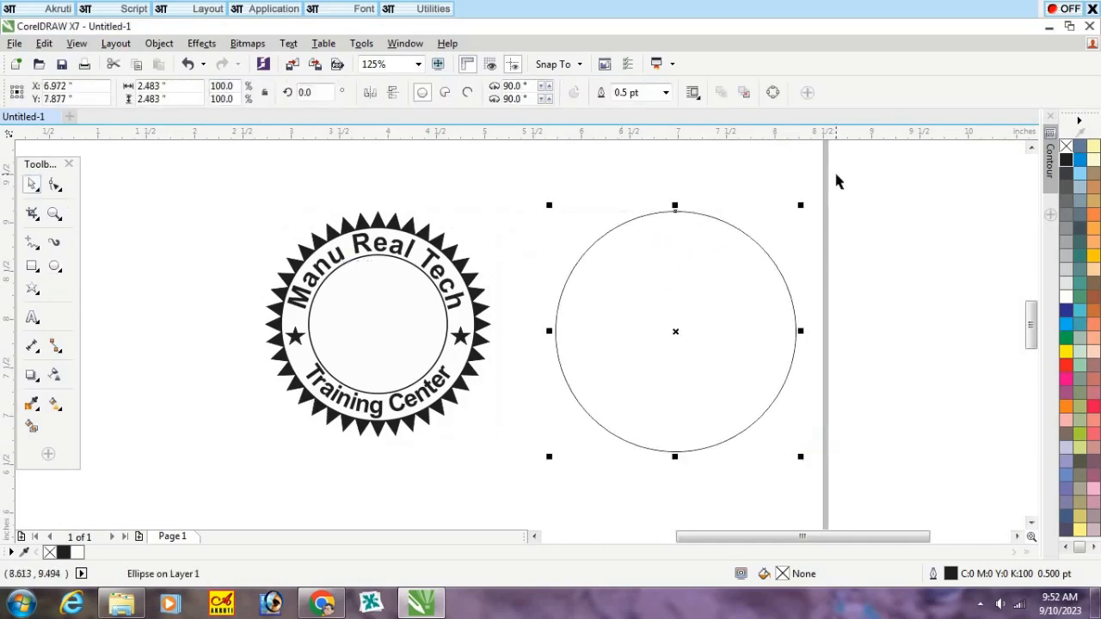
left_click(1066, 297)
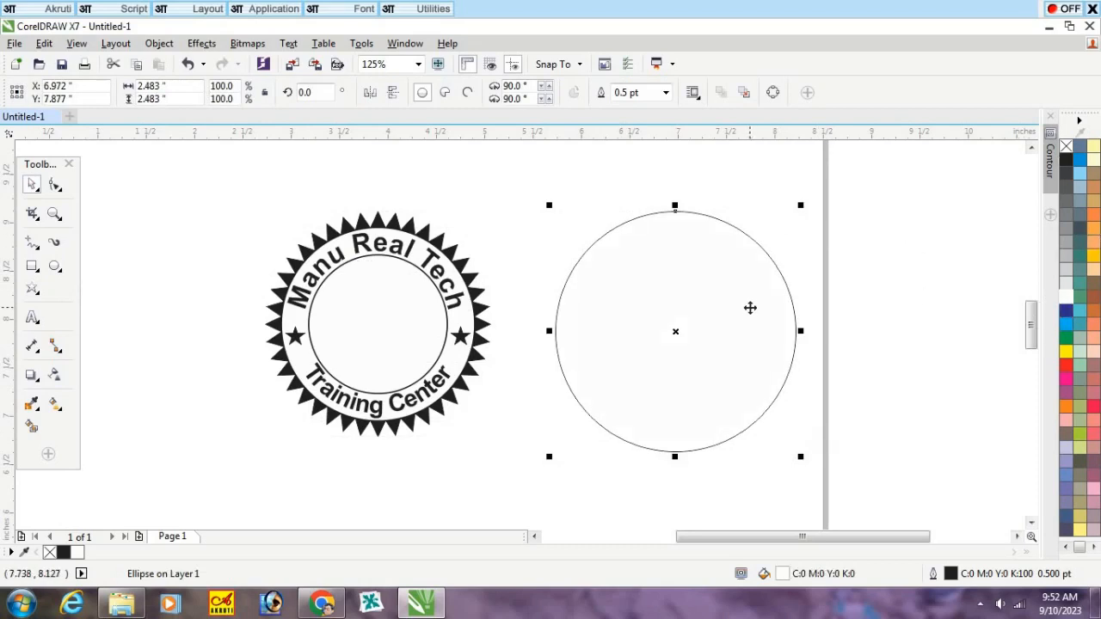
Step: Center the white circle both ways on the seal's inner circle and send it to the back
left_click_drag(749, 308, 596, 291)
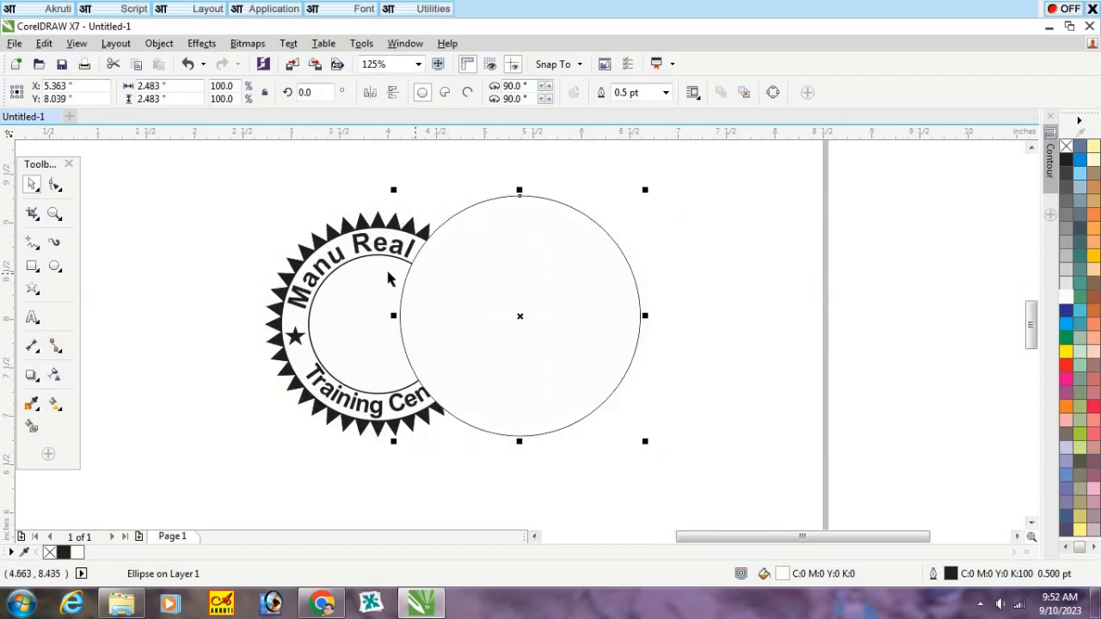
left_click(361, 283, "shift")
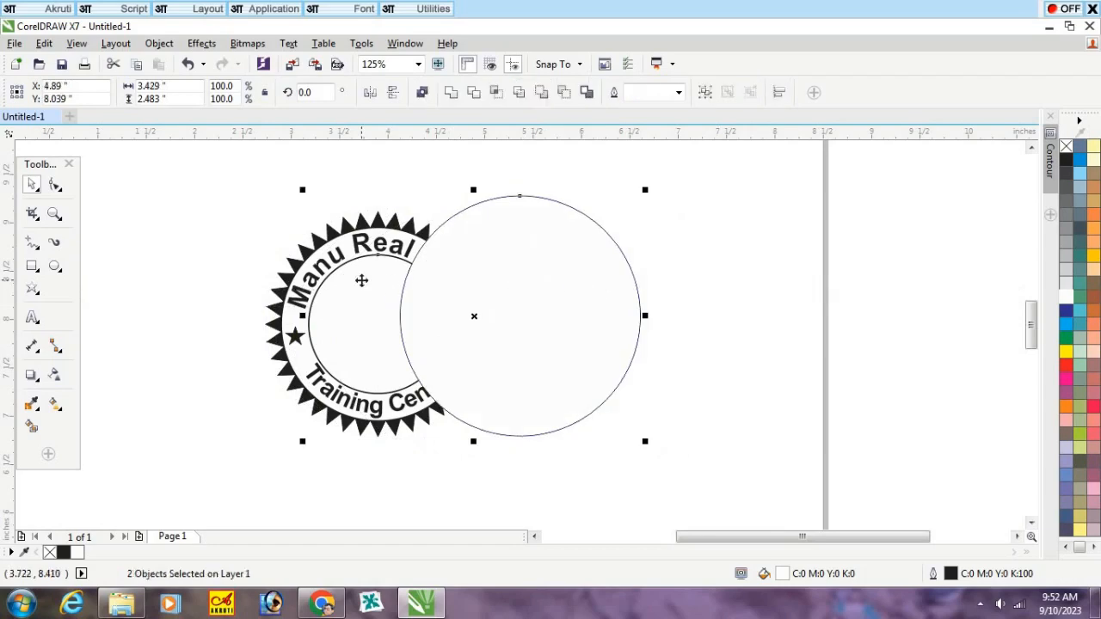
key("e")
key("c")
left_click(839, 285)
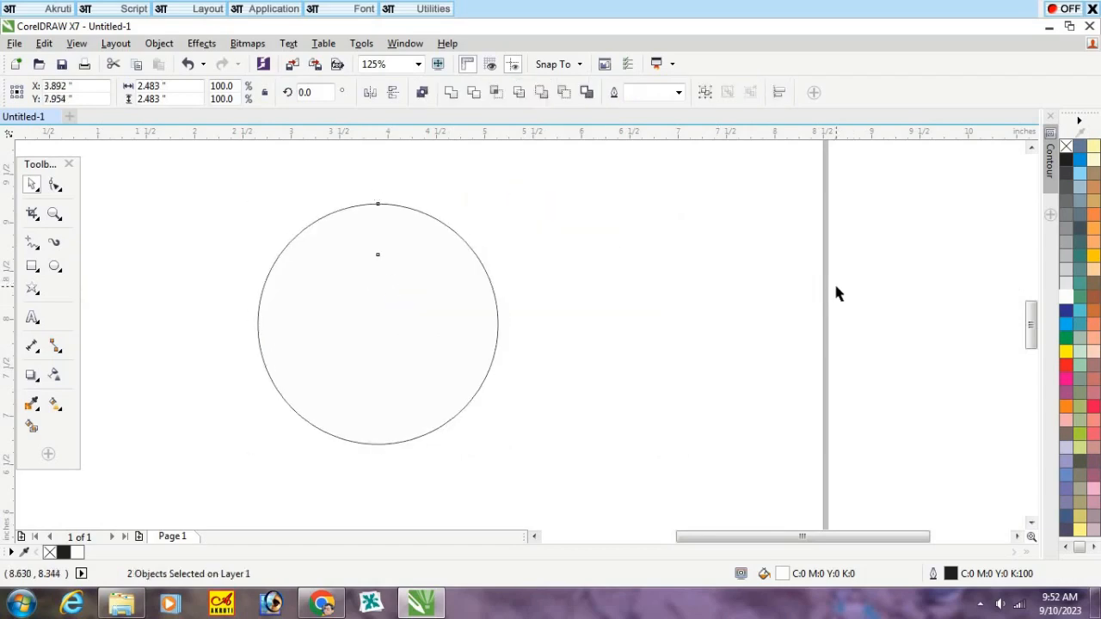
left_click(430, 326)
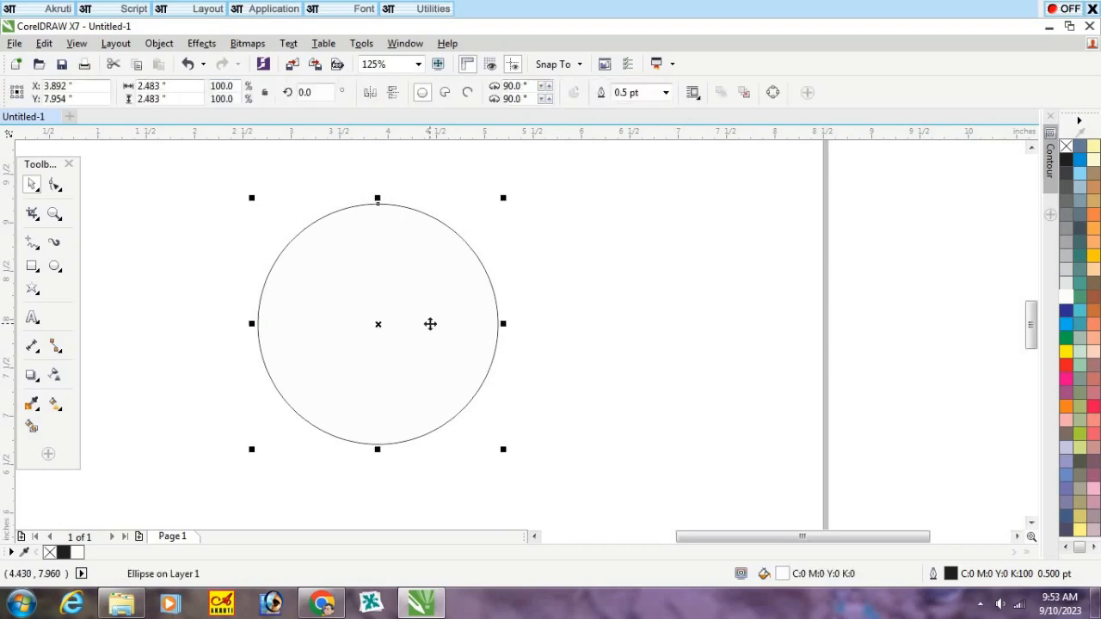
key("shift+Page_Down")
left_click(568, 308)
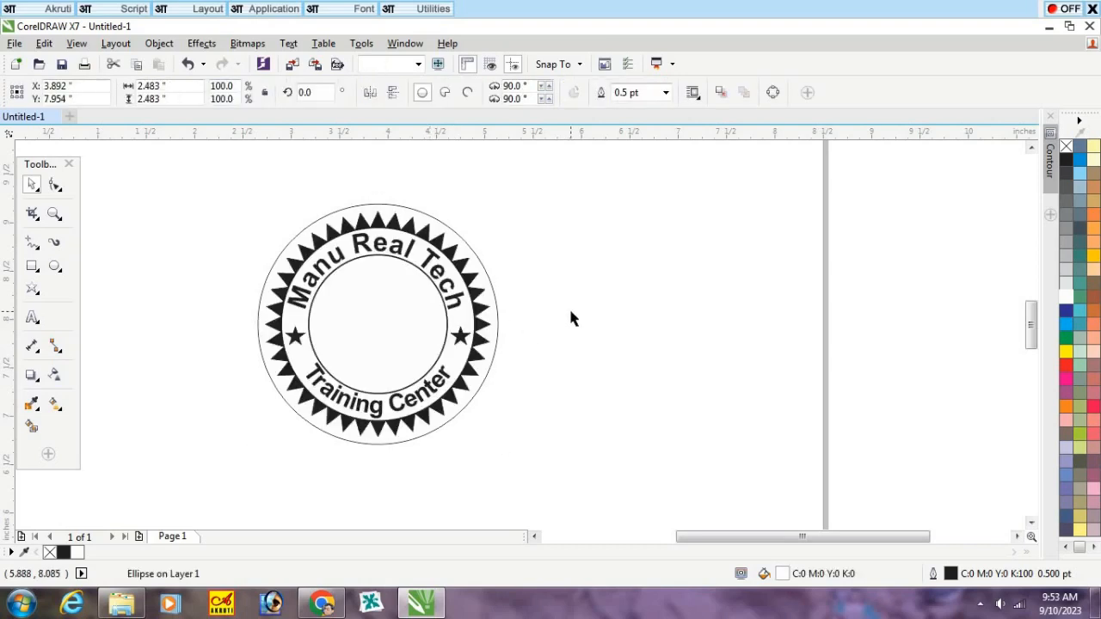
Step: Set the outer circle's outline width to 1.0 pt
scroll(454, 226, "up", 2)
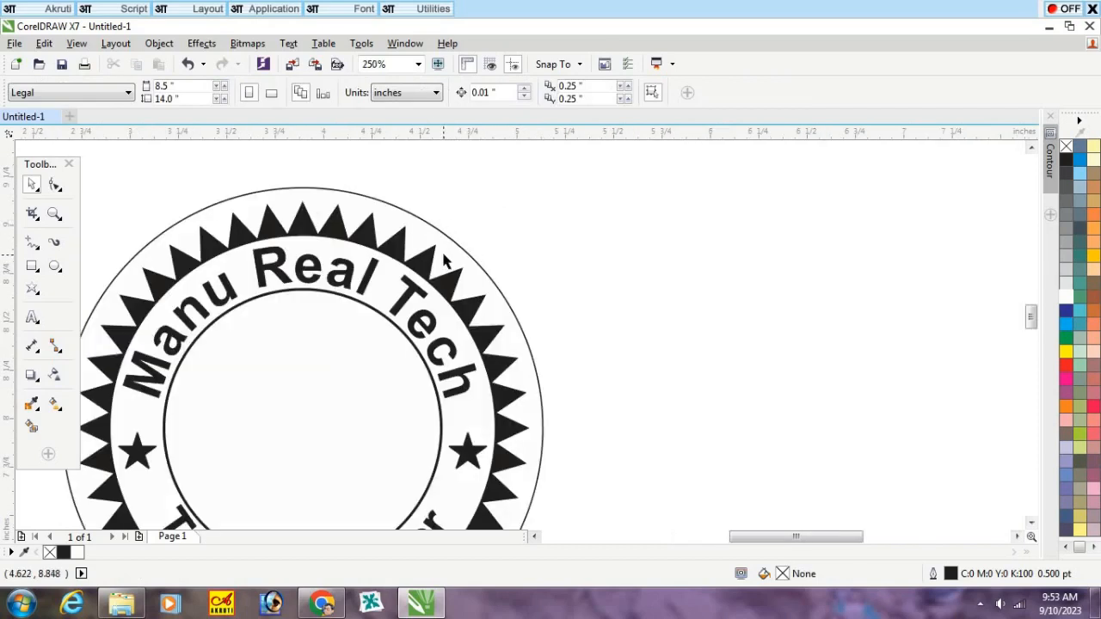
left_click(444, 255)
left_click(666, 92)
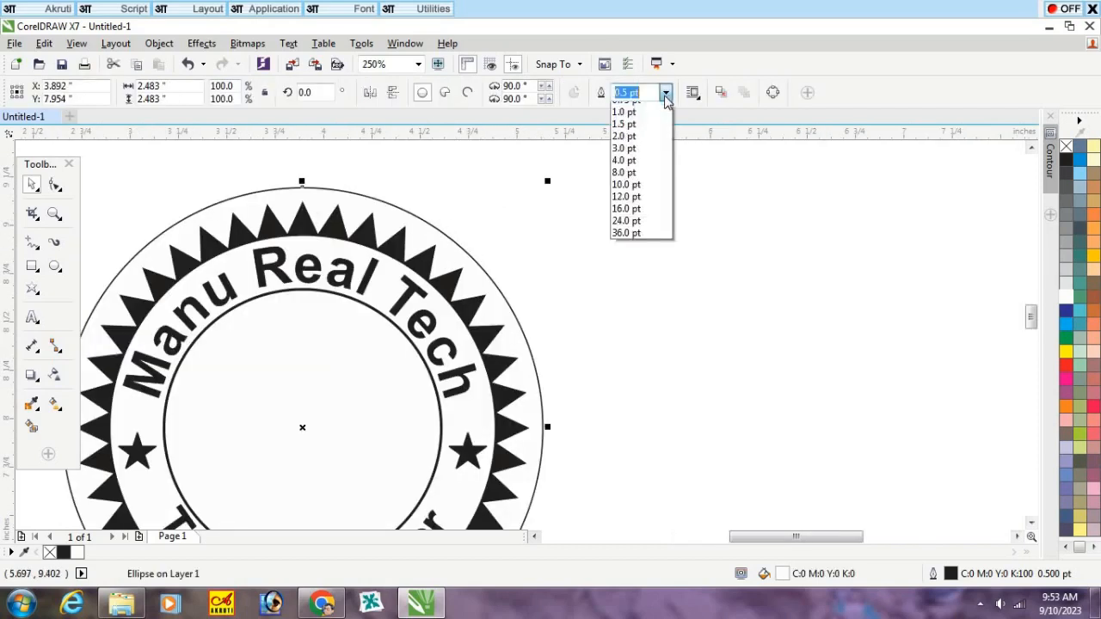
left_click(637, 159)
left_click(578, 271)
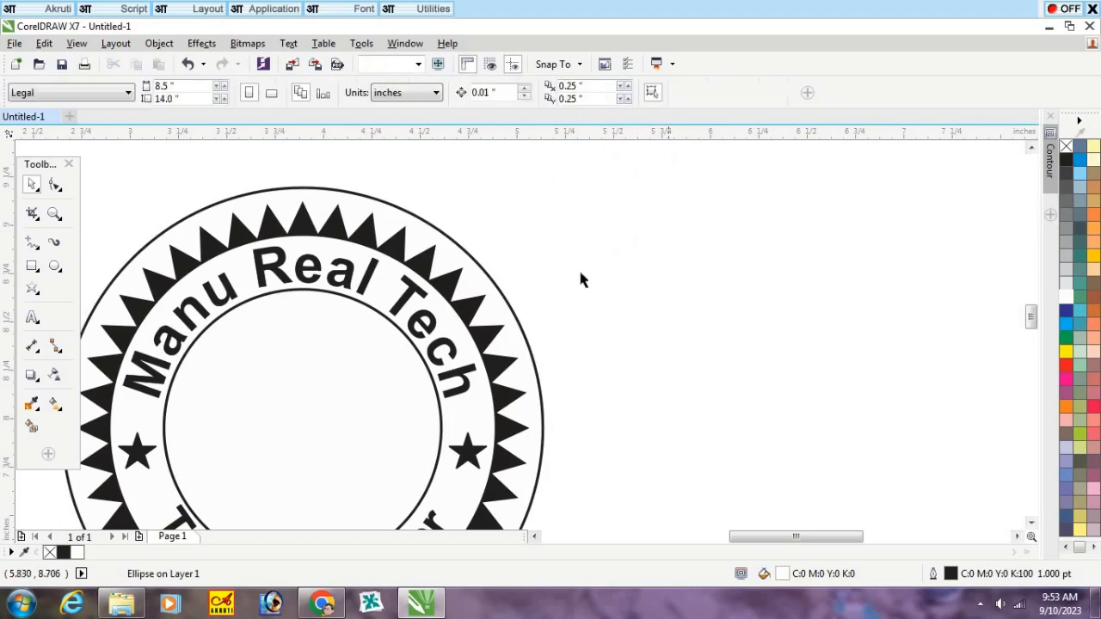
Step: Shrink the outer circle about its center until it sits just outside the star's tips with a narrow gap
left_click(492, 285)
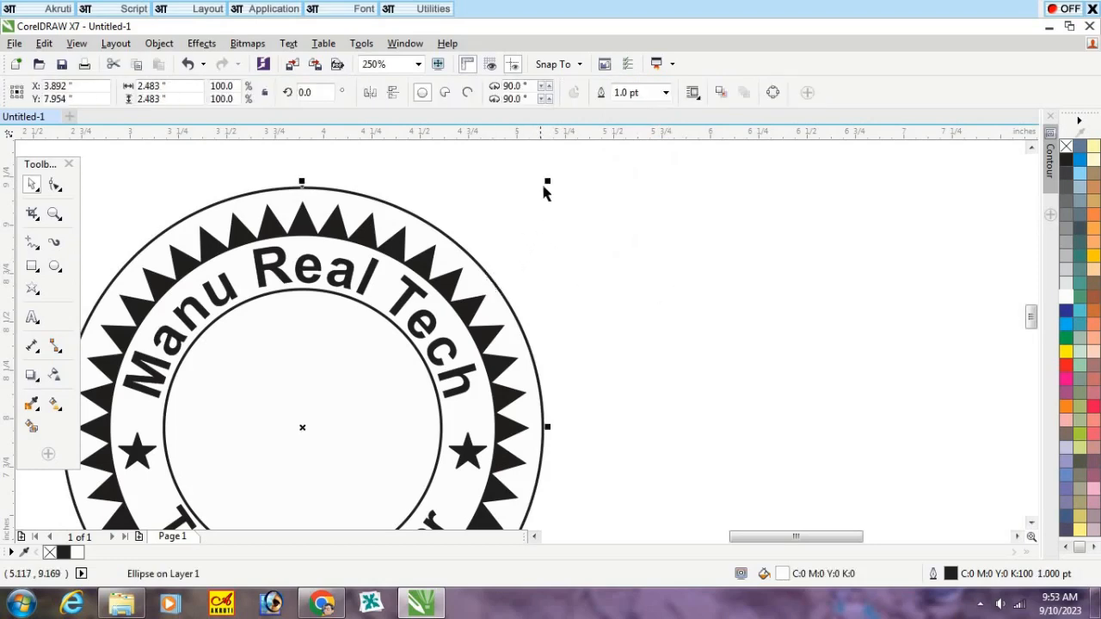
left_click_drag(547, 180, 548, 194)
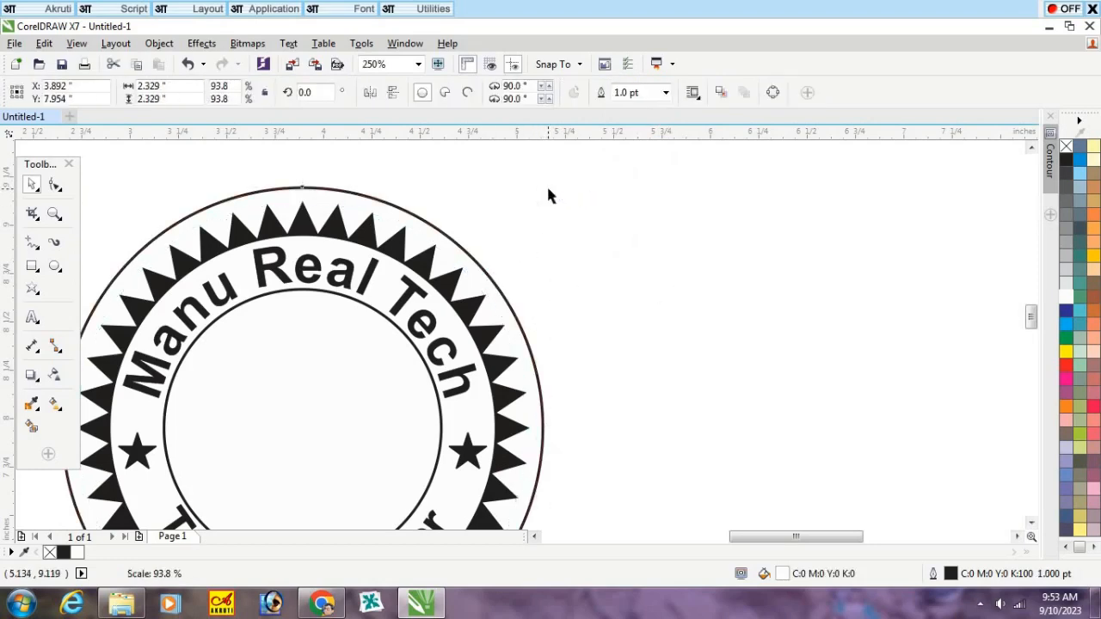
scroll(475, 211, "up", 1)
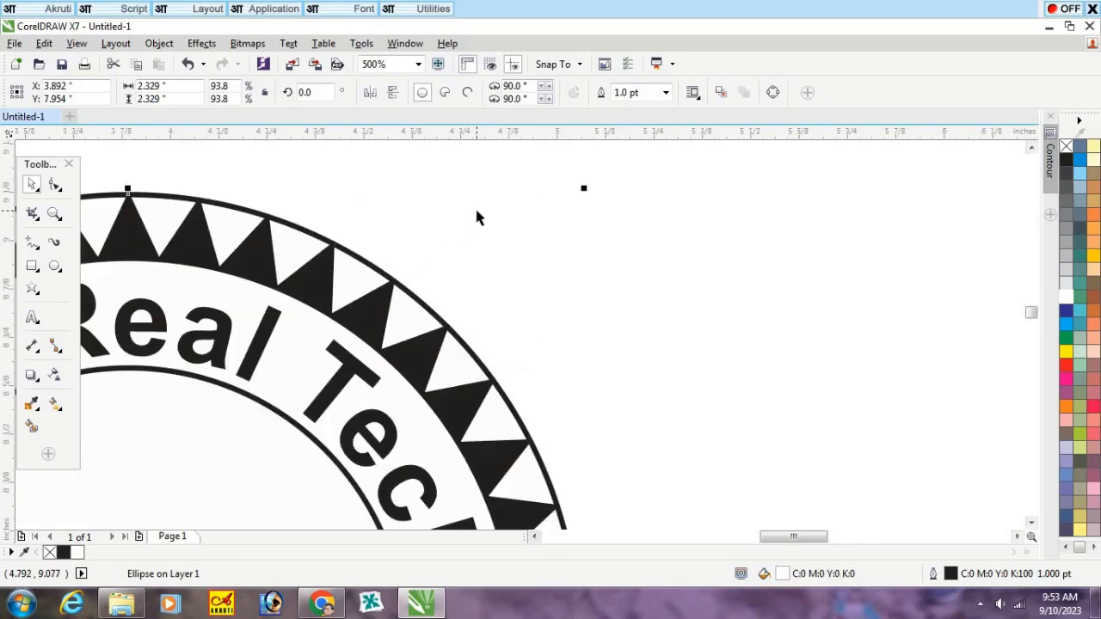
scroll(475, 211, "up", 1)
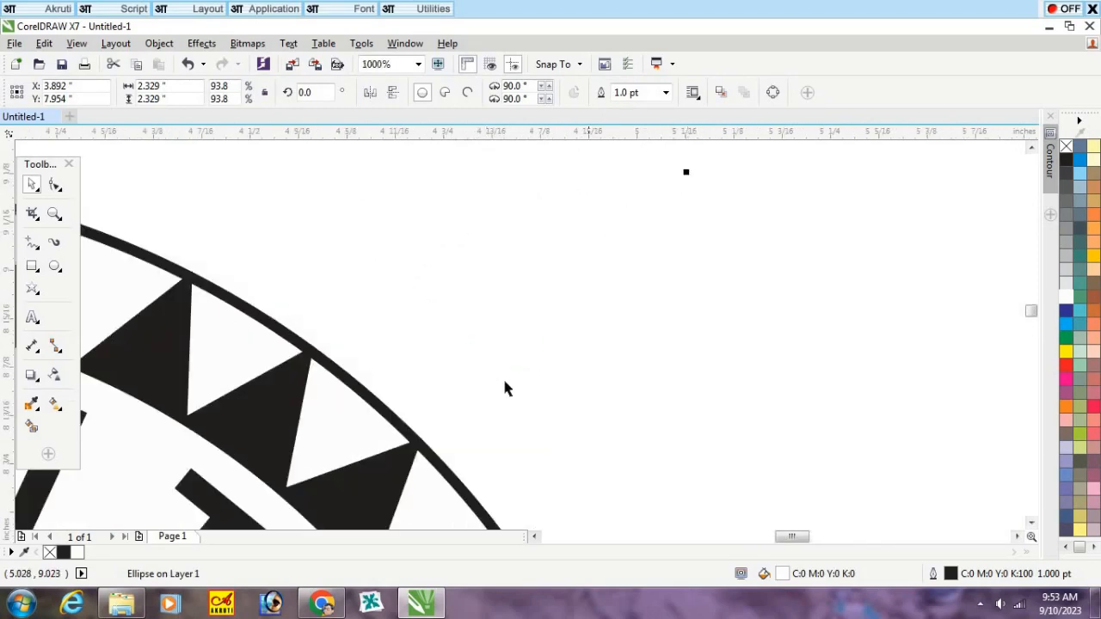
scroll(506, 389, "down", 2)
left_click_drag(565, 285, 576, 275)
left_click(677, 275)
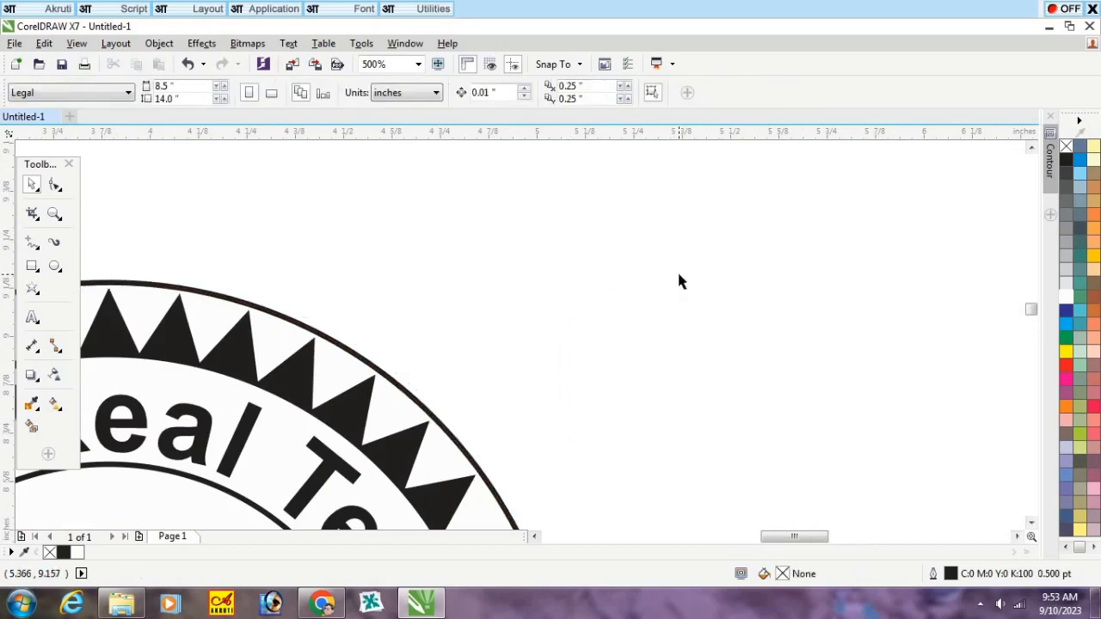
scroll(689, 276, "down", 3)
scroll(676, 361, "up", 1)
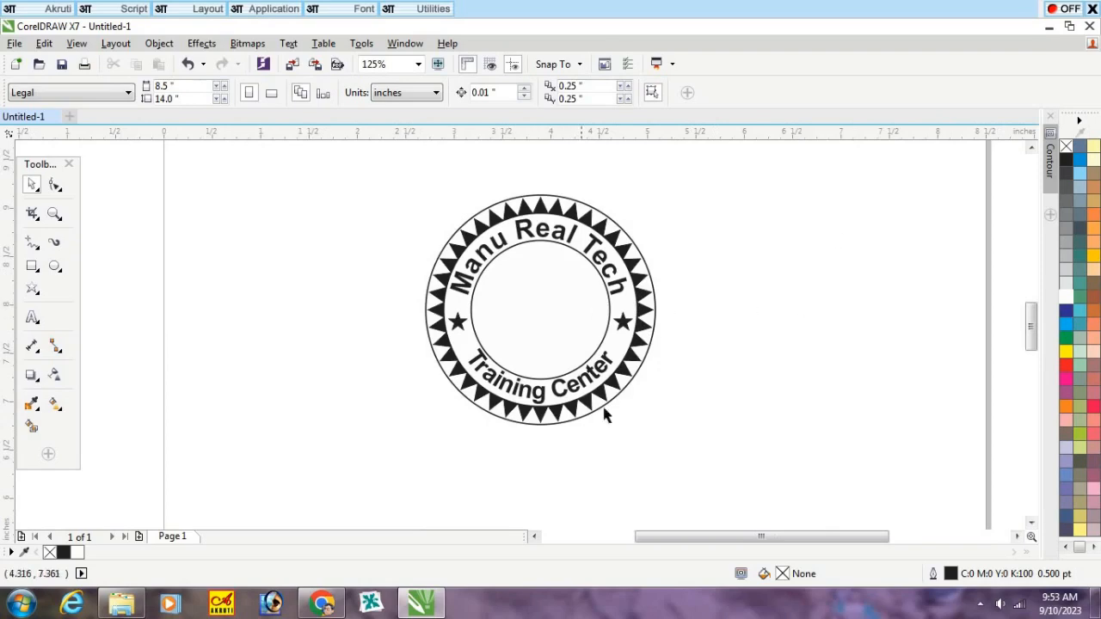
Step: Import the Log file from the Clip Art folder into the drawing and place its artwork beside the page, on the left
left_click(129, 603)
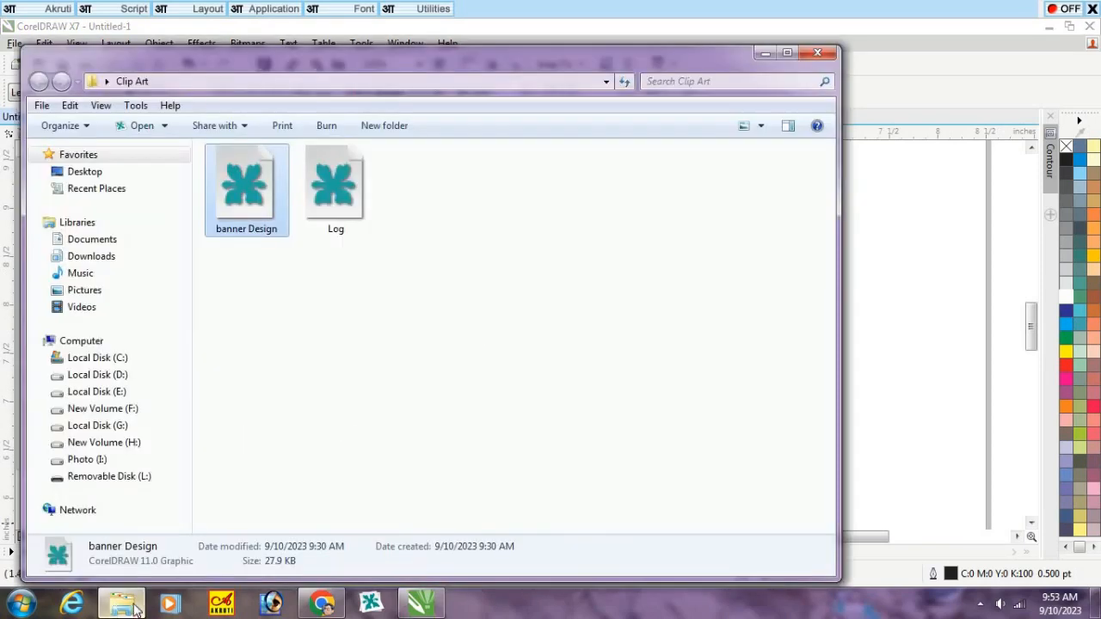
left_click(367, 329)
left_click(341, 213)
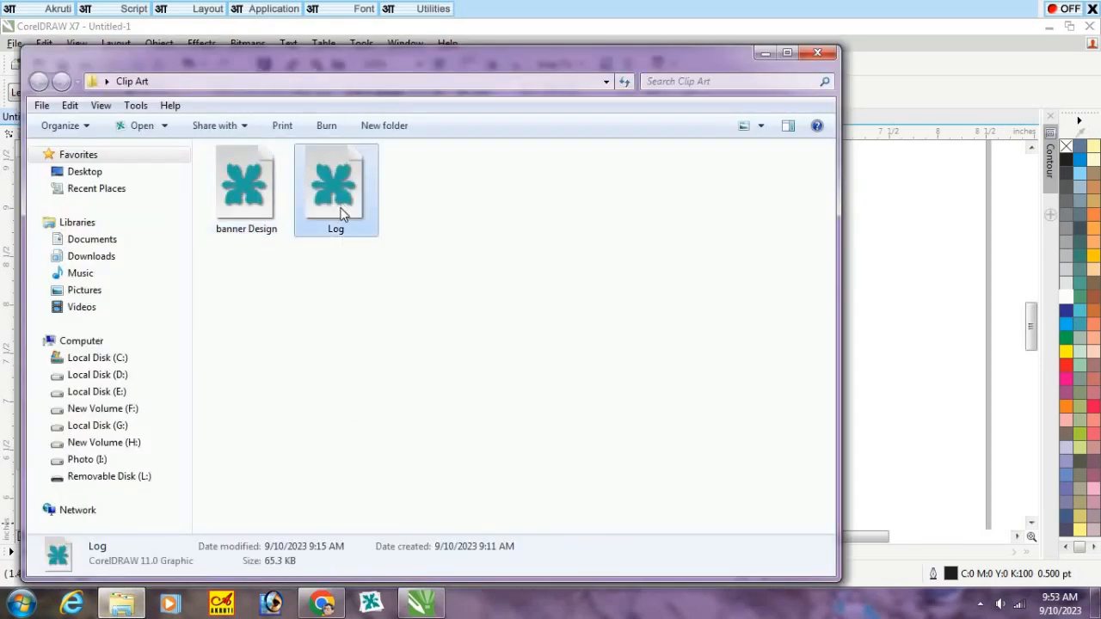
mouse_move(341, 199)
left_mouse_down()
mouse_move(915, 277)
mouse_move(907, 269)
left_mouse_up()
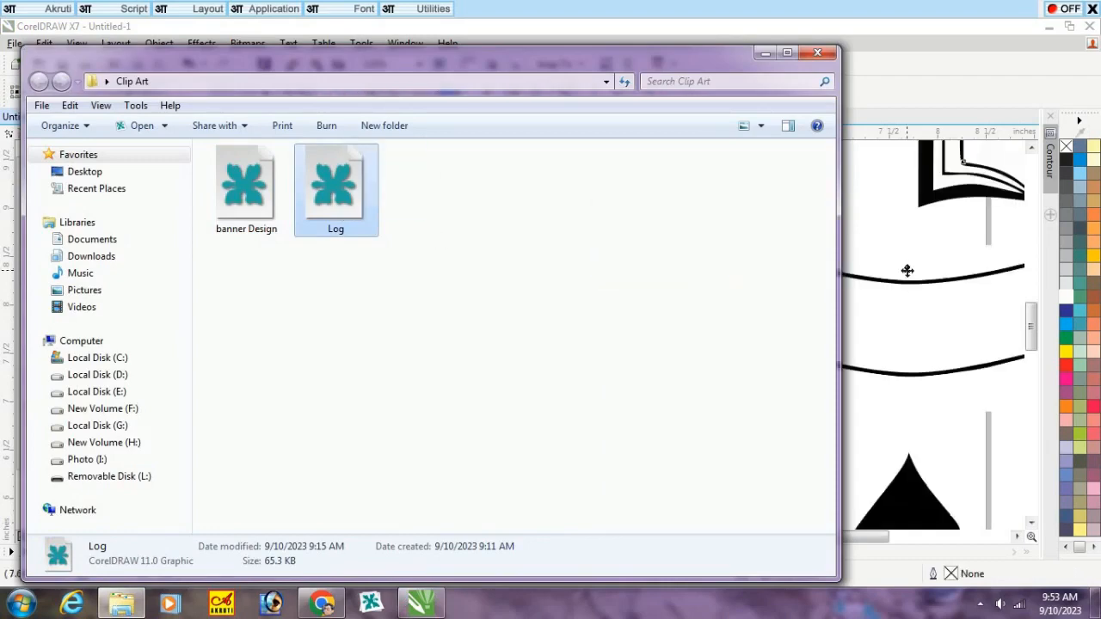
scroll(403, 325, "down", 1)
scroll(674, 351, "down", 1)
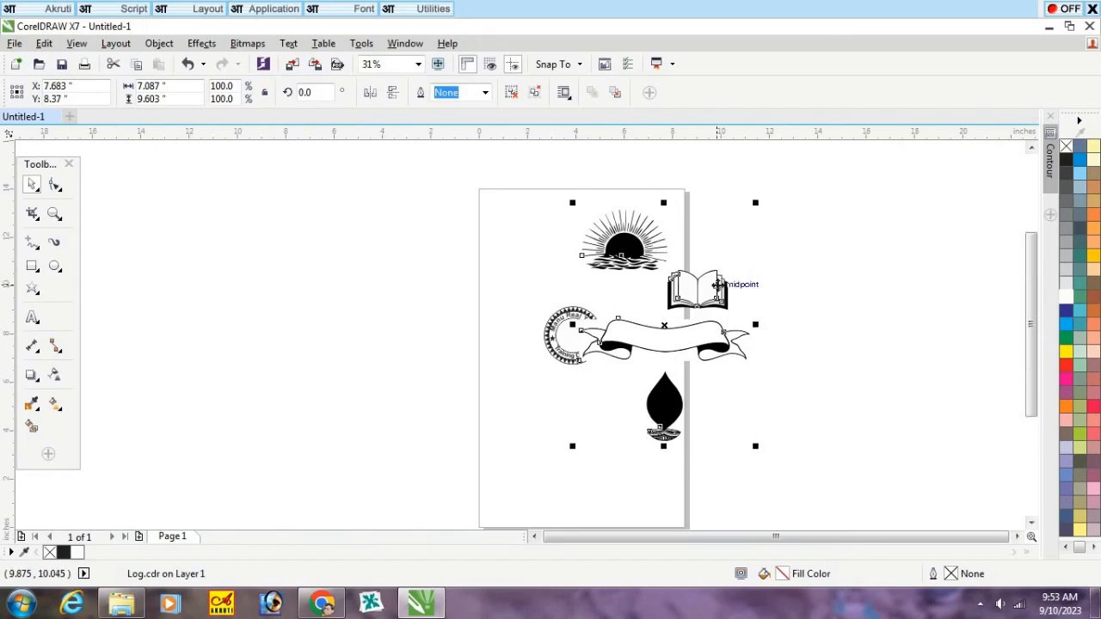
left_click_drag(697, 290, 365, 296)
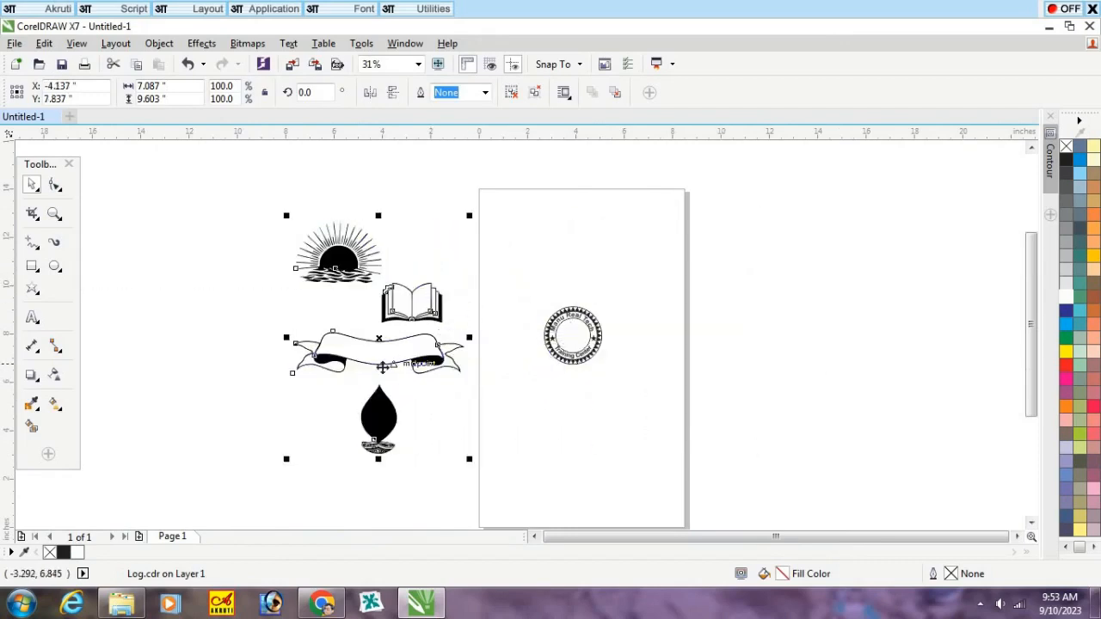
left_click(587, 266)
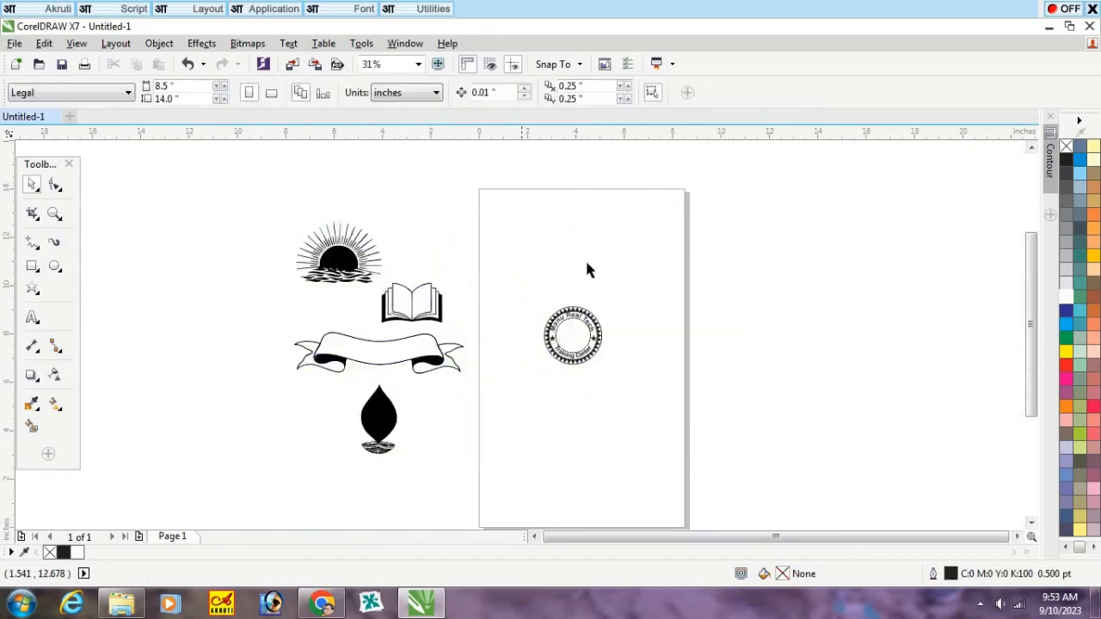
Step: Move the sun above the seal, the open book to its right and the ribbon banner below it
left_click_drag(347, 263, 604, 277)
left_click_drag(422, 314, 663, 343)
left_click_drag(397, 371, 669, 396)
left_click(667, 380, "ctrl")
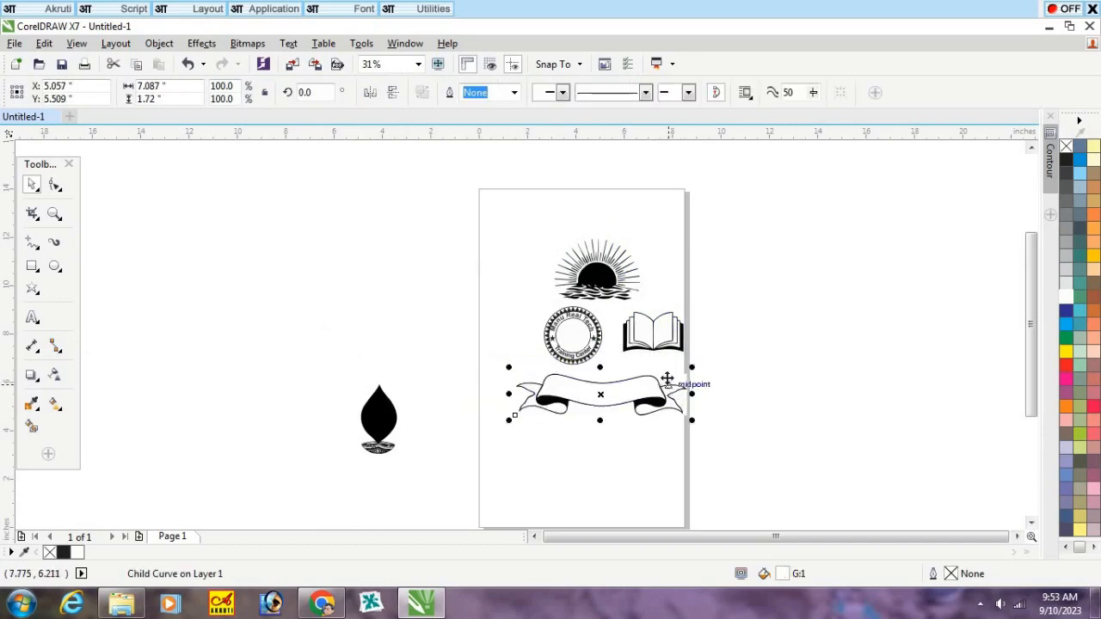
key("Escape")
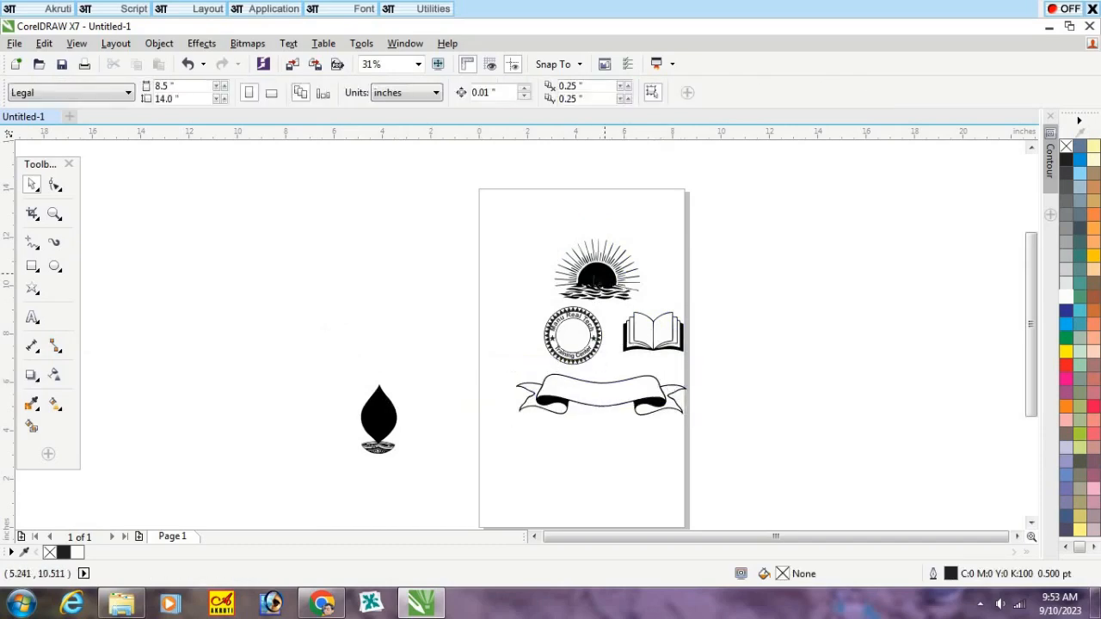
Step: Shrink the sun about its center to about 0.86 inches wide and place it in the upper part of the seal's inner circle
scroll(615, 301, "up", 3)
left_click(671, 269)
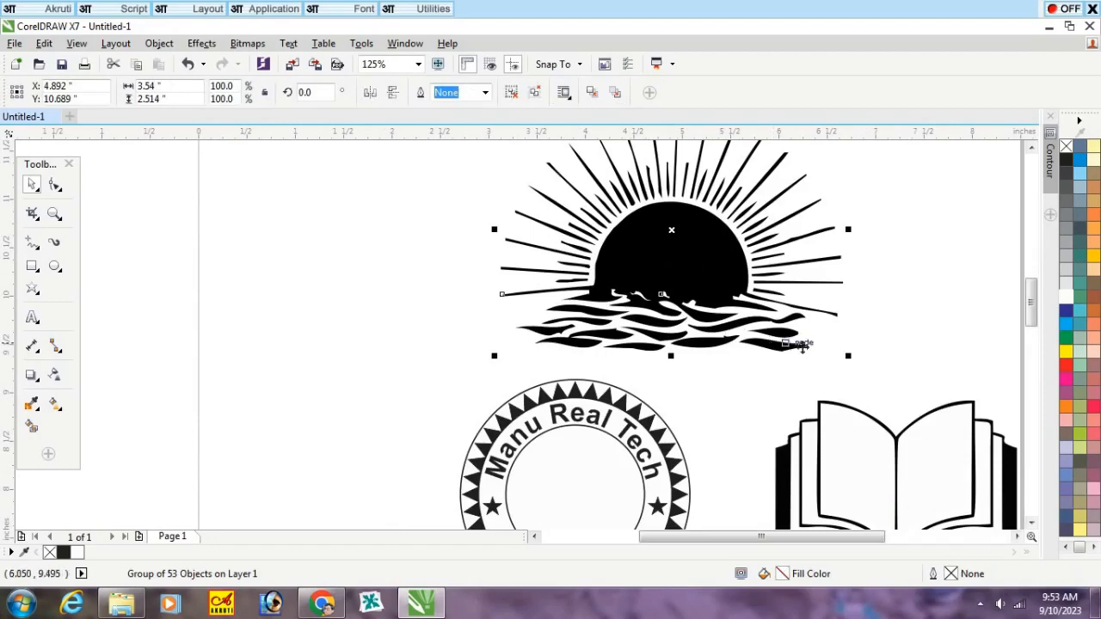
left_click_drag(851, 356, 715, 306)
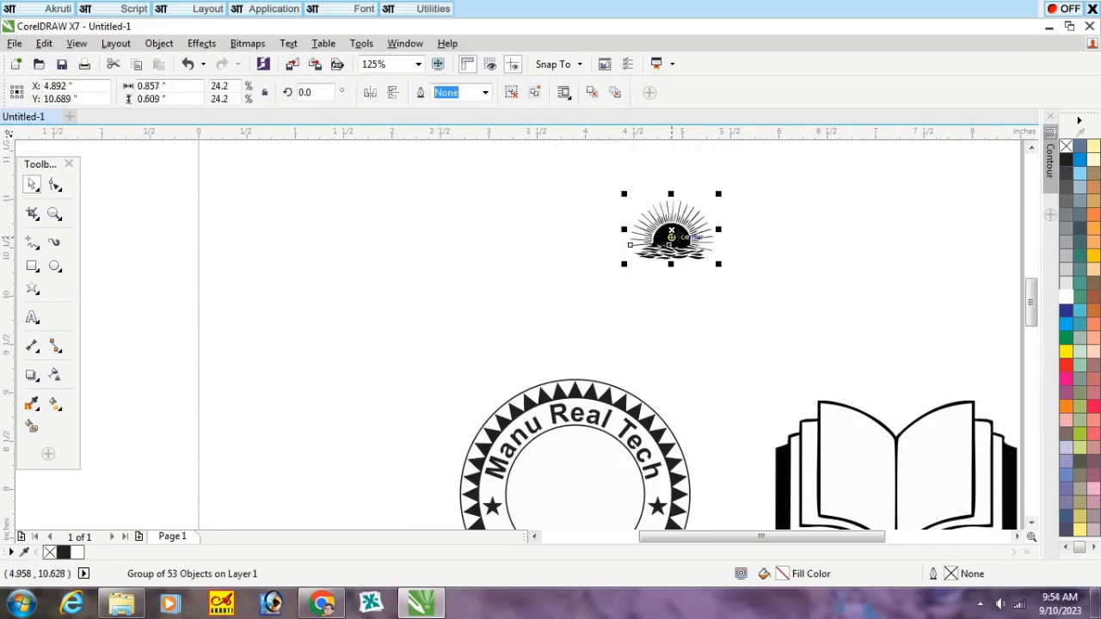
left_click_drag(676, 236, 588, 454)
left_click(744, 241)
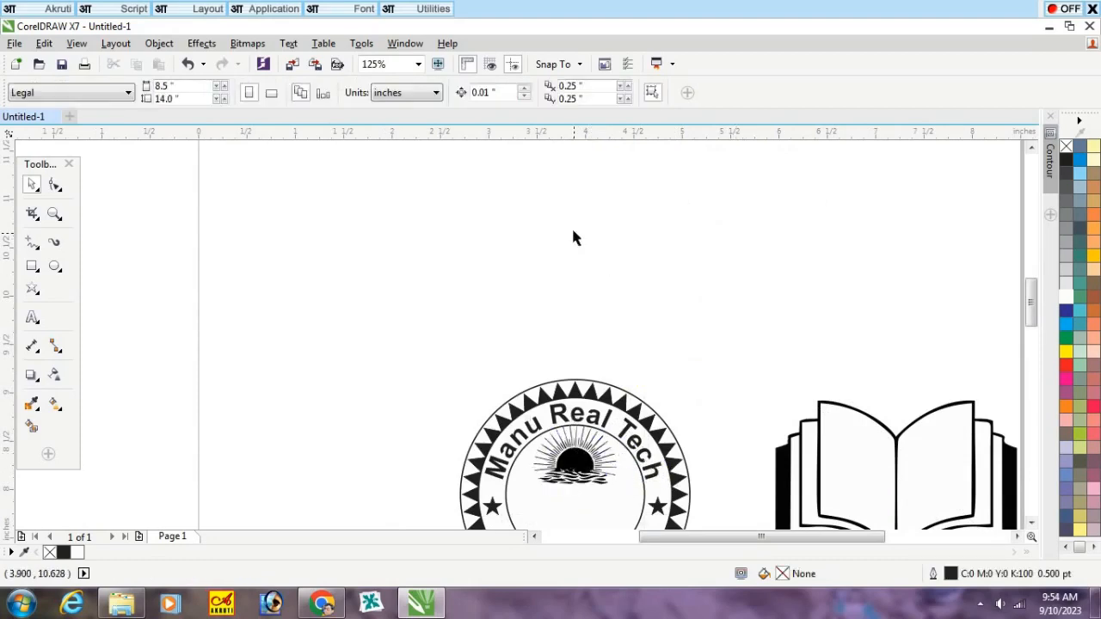
Step: Shrink the open book to about 1.06 inches wide and position it in the inner circle, overlapping the water beneath the sun
scroll(595, 253, "down", 2)
scroll(636, 335, "up", 2)
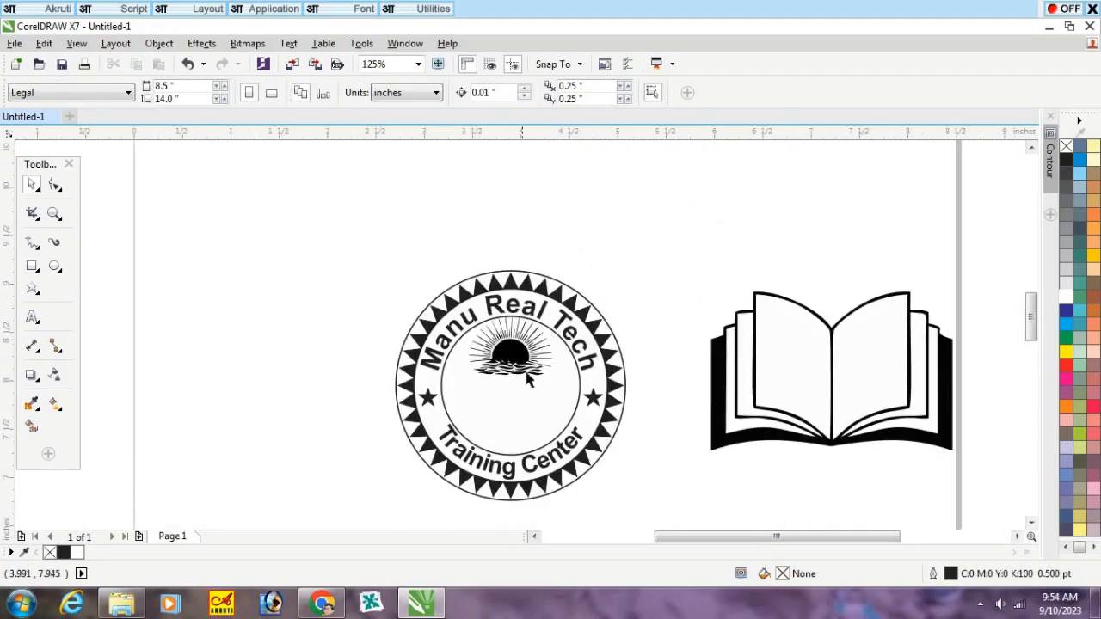
left_click(798, 385)
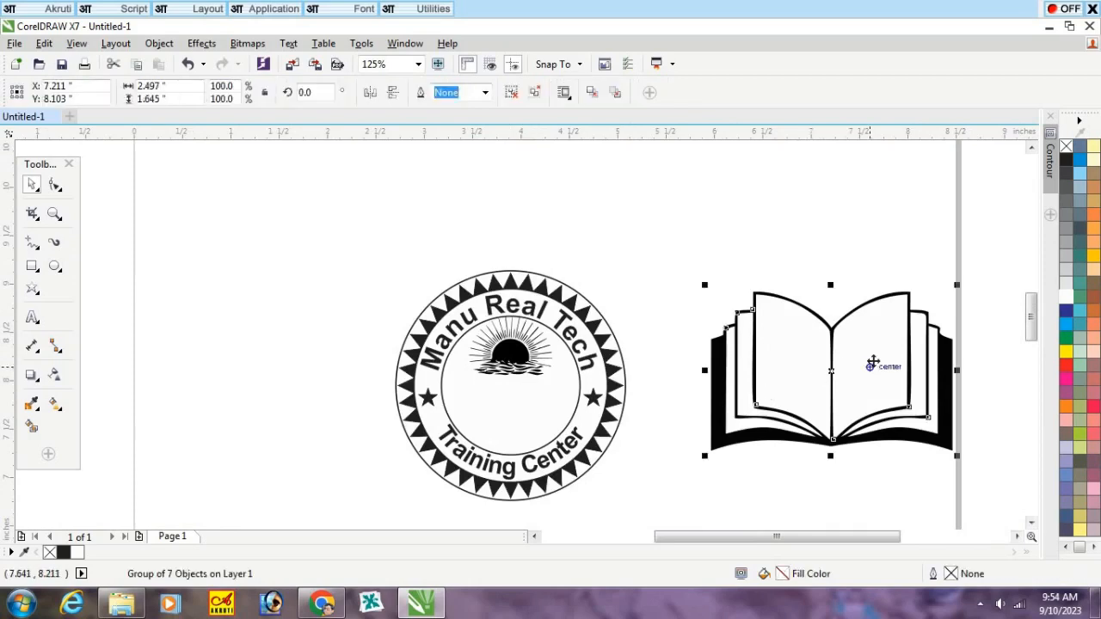
left_click_drag(878, 366, 559, 442)
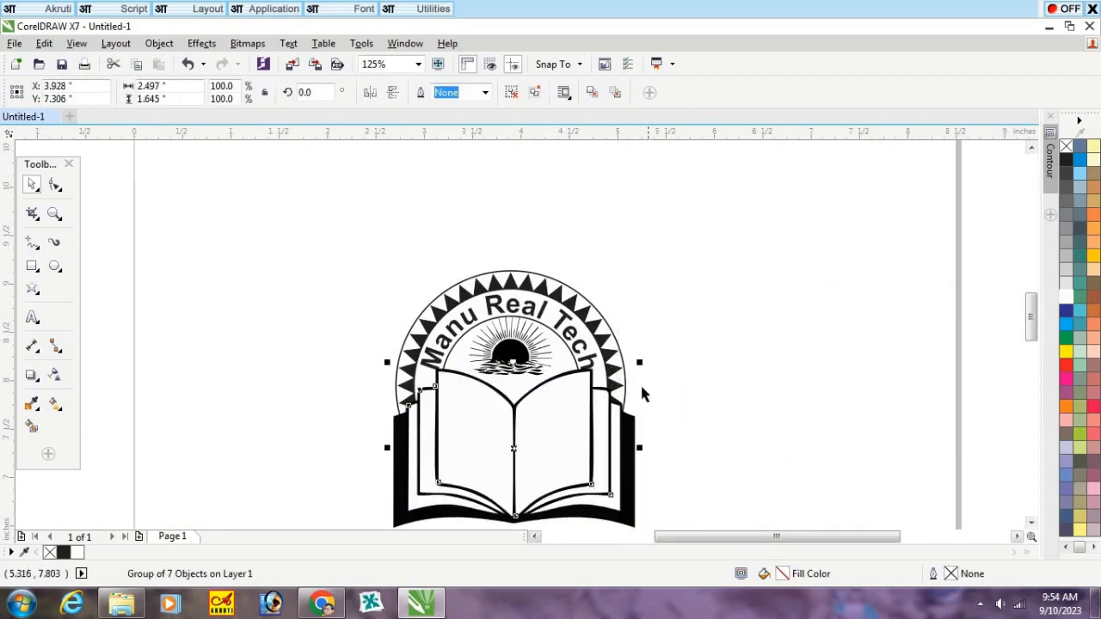
left_click_drag(640, 365, 578, 430)
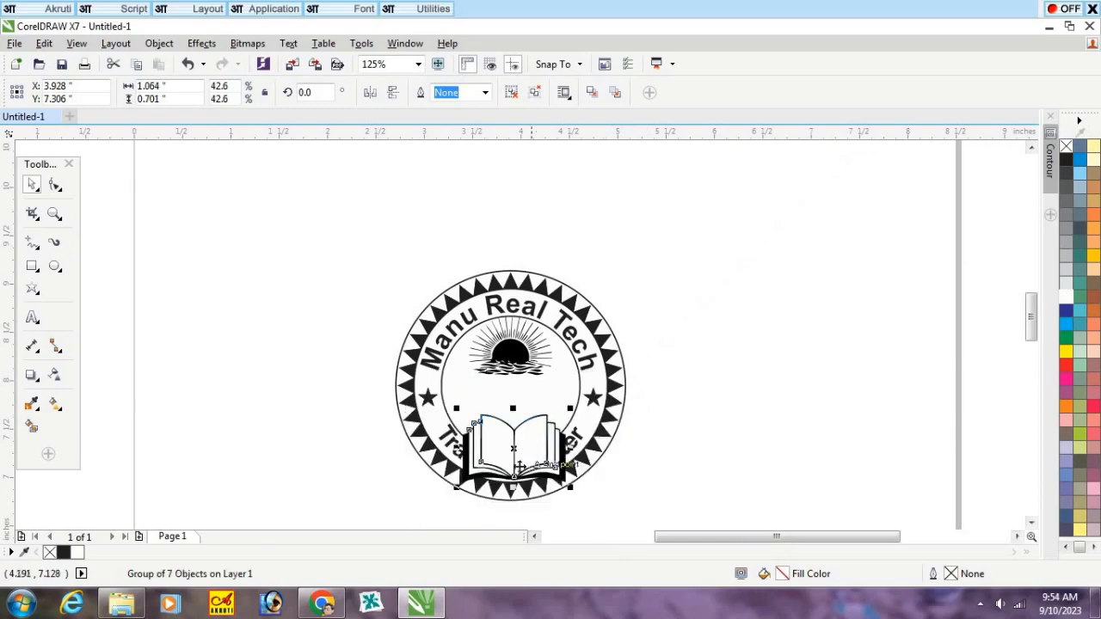
scroll(516, 464, "up", 4)
scroll(516, 465, "down", 2)
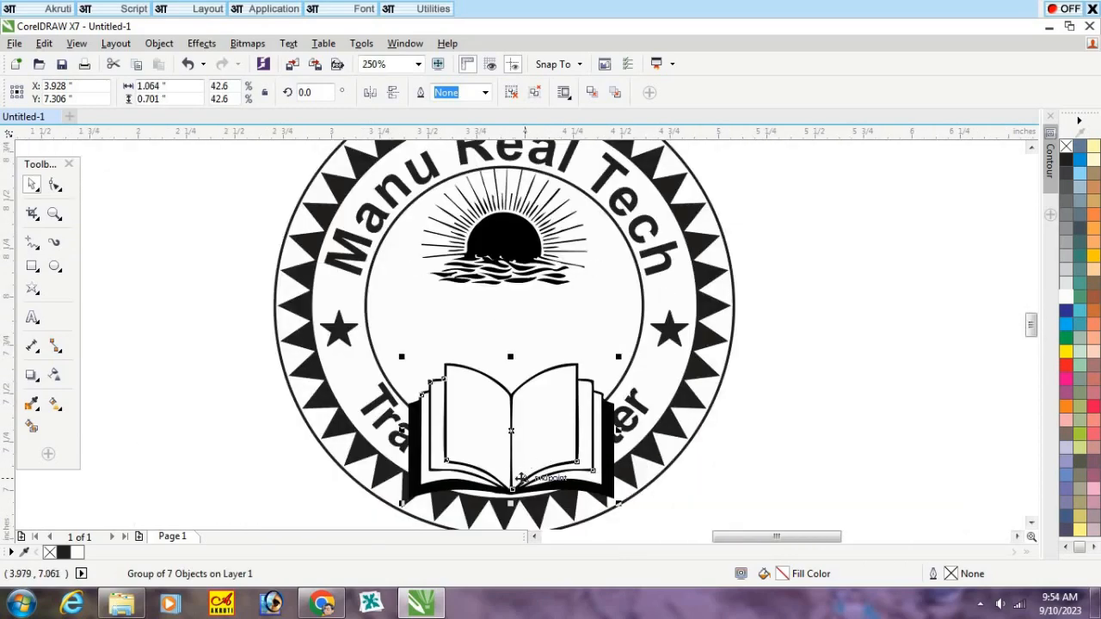
left_click_drag(545, 468, 540, 355)
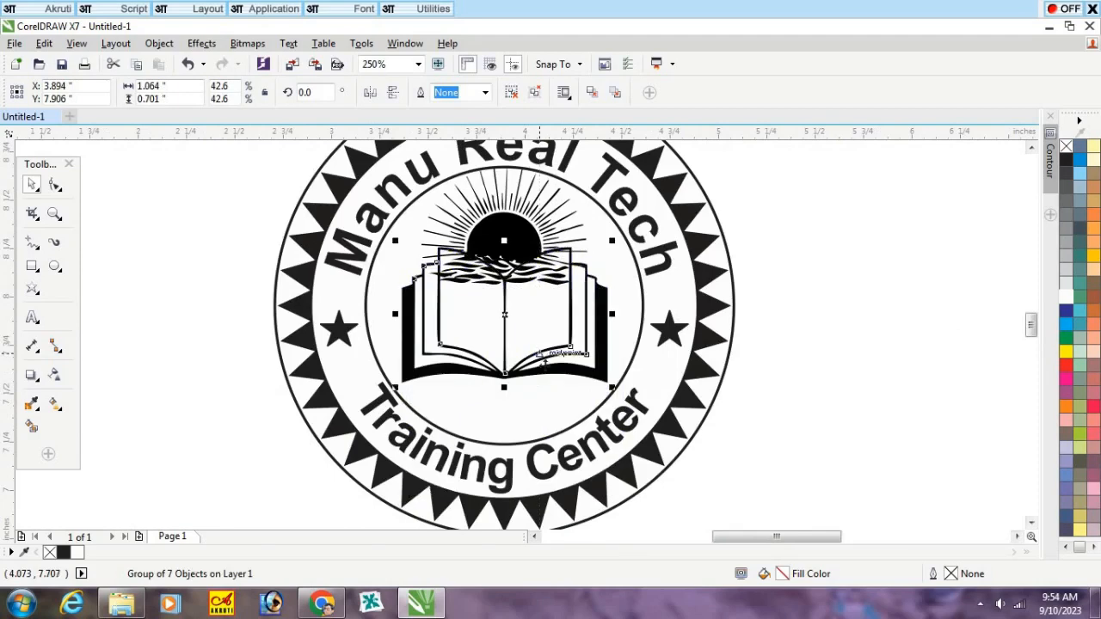
left_click(854, 321)
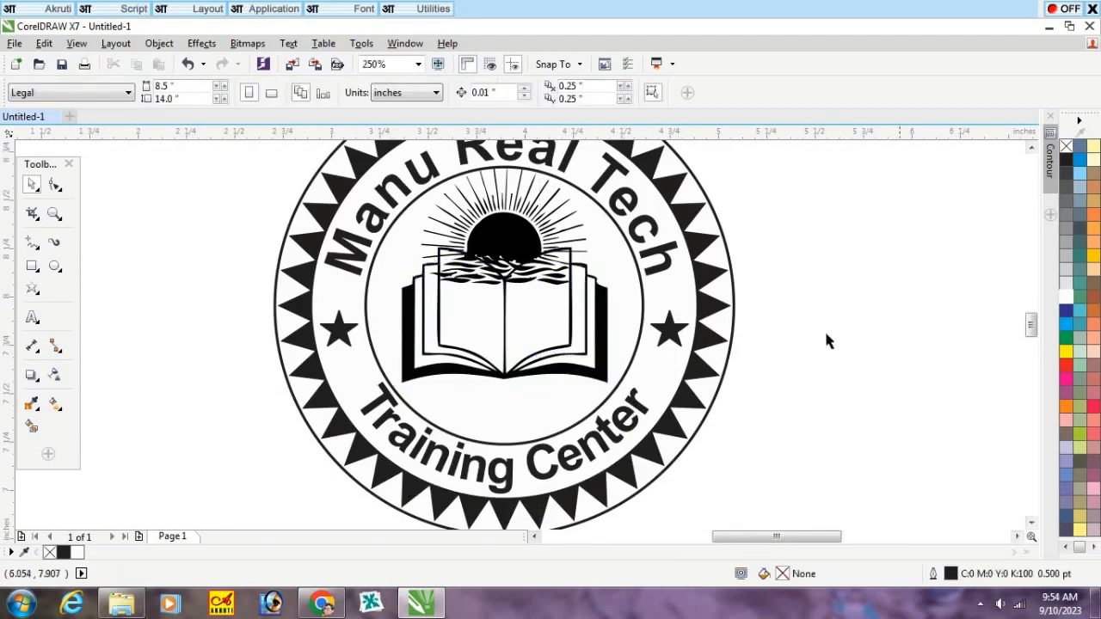
Step: Bring the open book to the front so it covers the lower part of the sun artwork
left_click(548, 343)
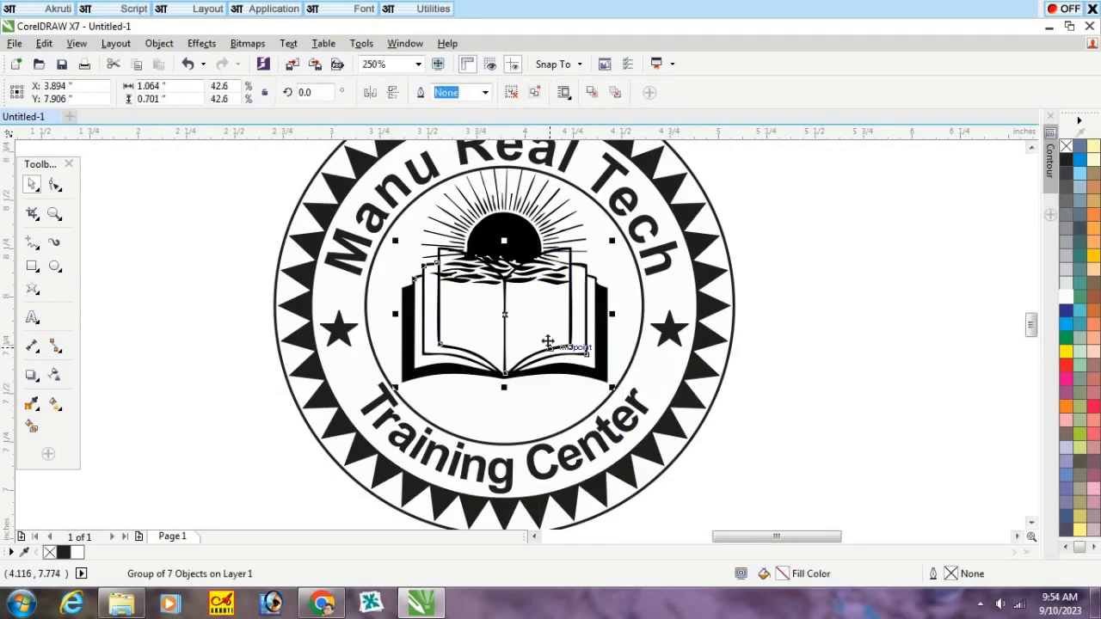
key("shift+Page_Up")
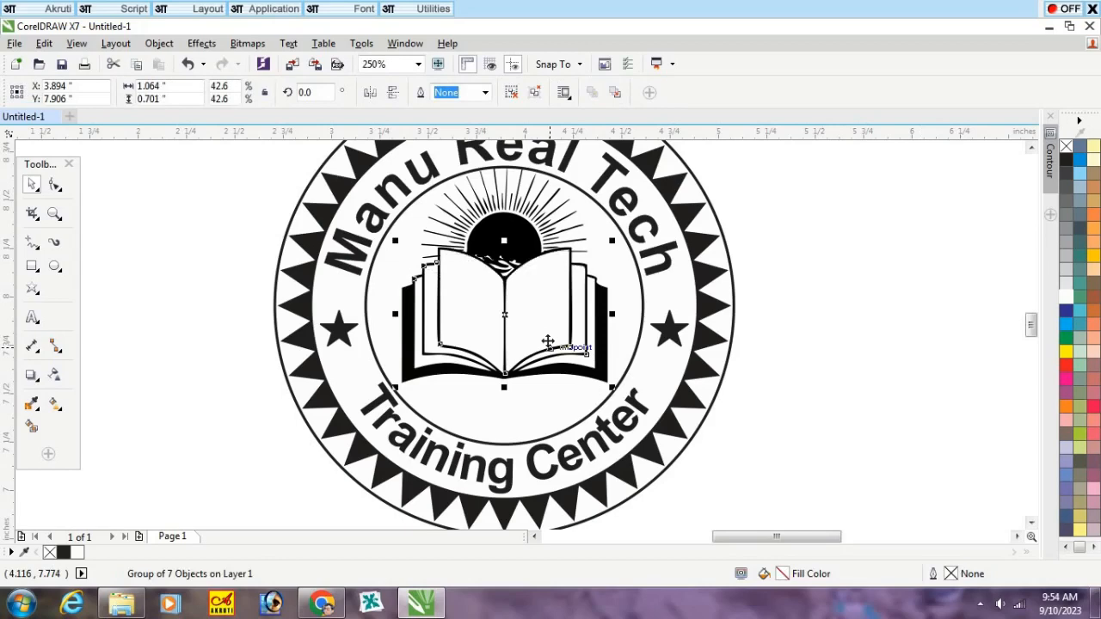
left_click(906, 307)
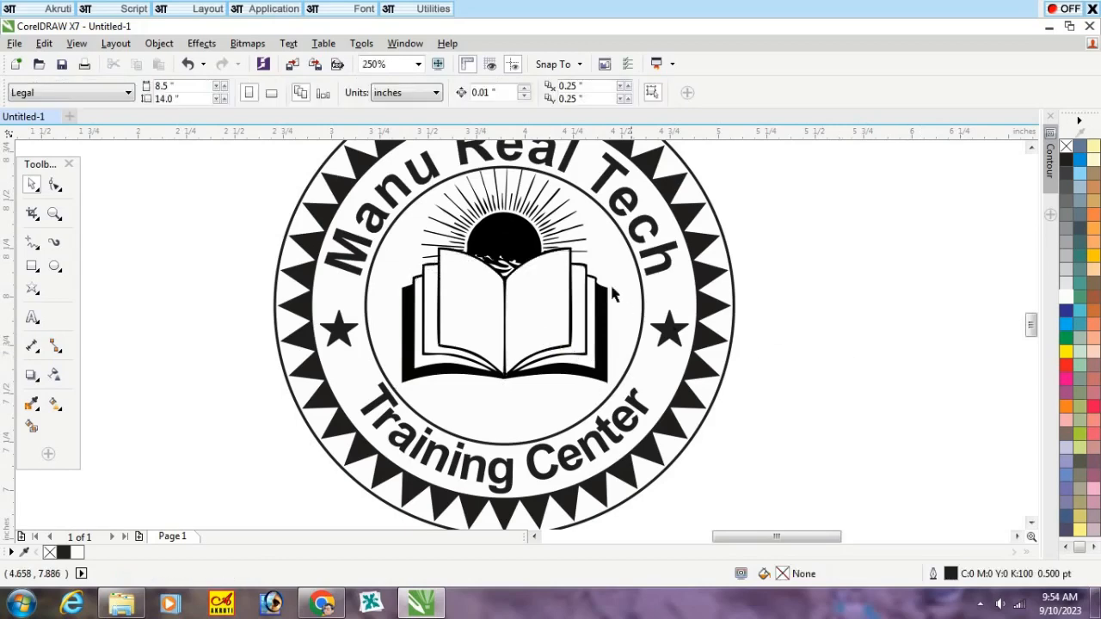
Step: Select the book and the sun together and move them slightly straight down within the inner circle
left_click(540, 298)
left_click(509, 218, "shift")
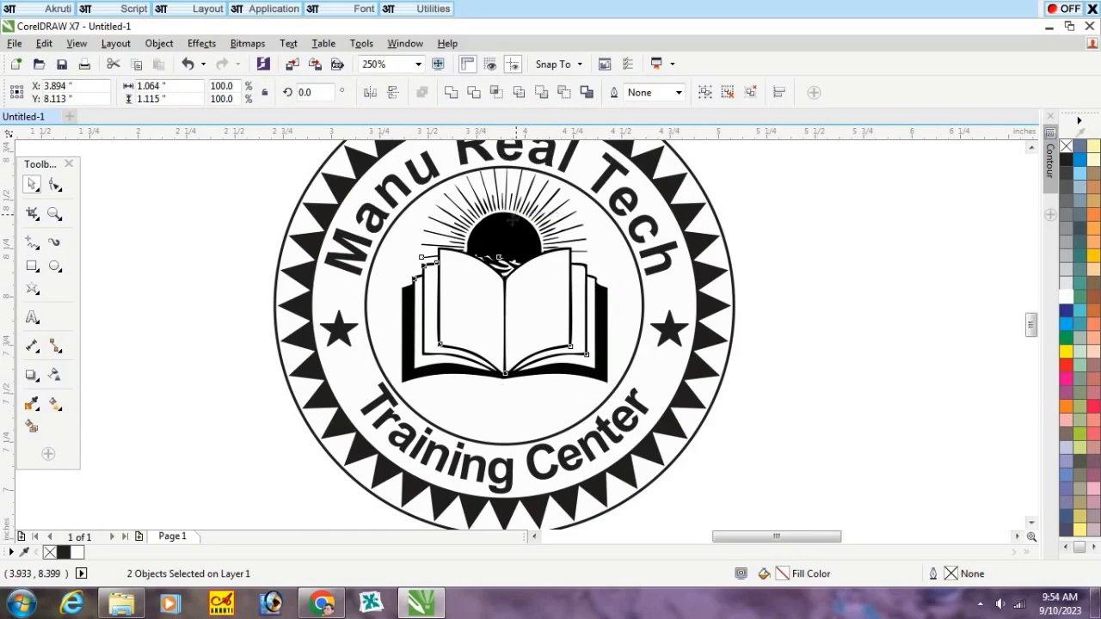
left_click_drag(511, 221, 512, 230)
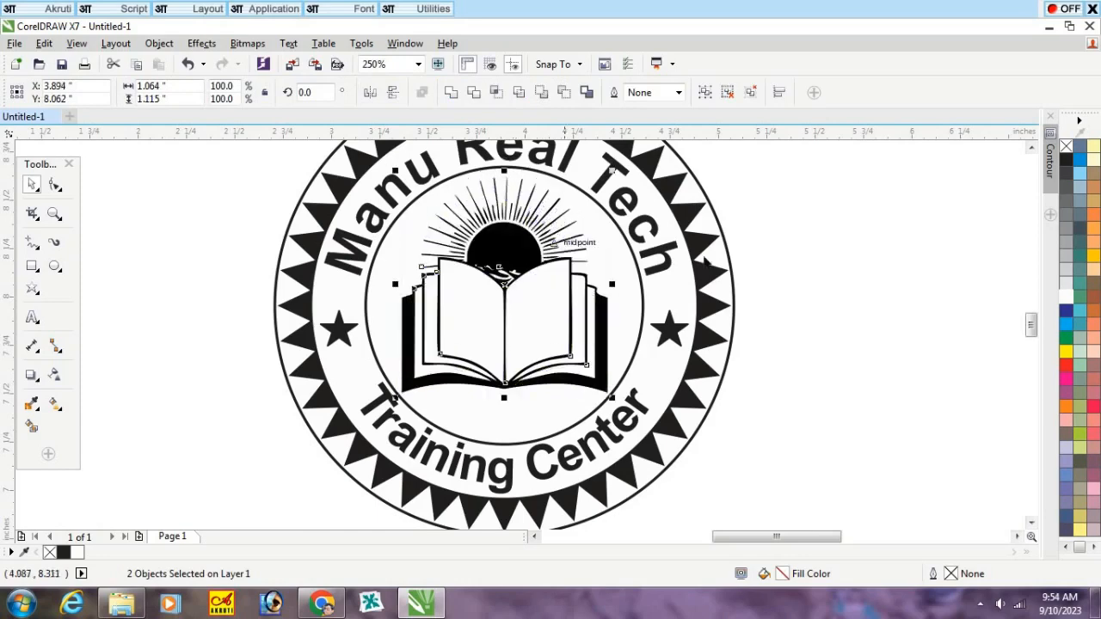
left_click(942, 255)
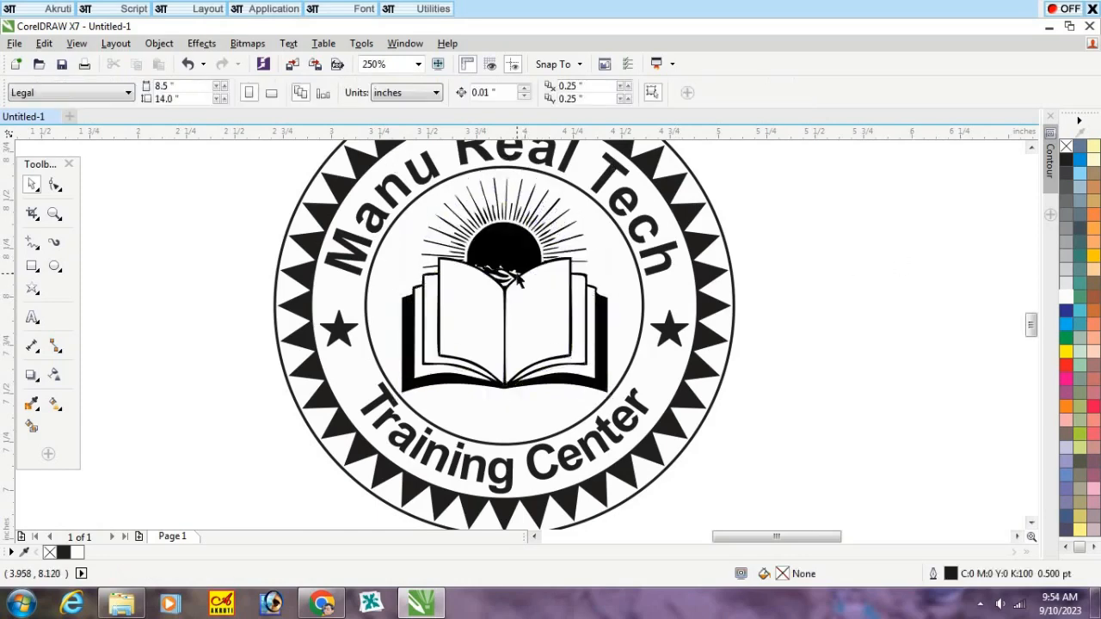
Step: Shrink the ribbon banner to about 4.2 inches wide, place it at the seal's lower edge and center it horizontally on the seal
scroll(517, 277, "down", 2)
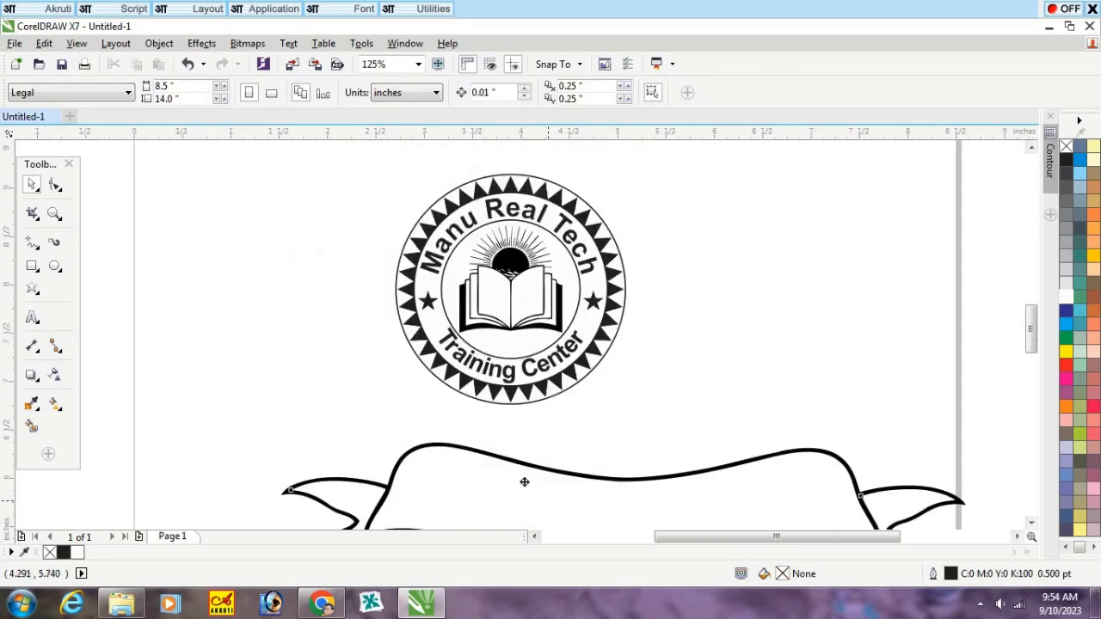
left_click_drag(524, 482, 469, 451)
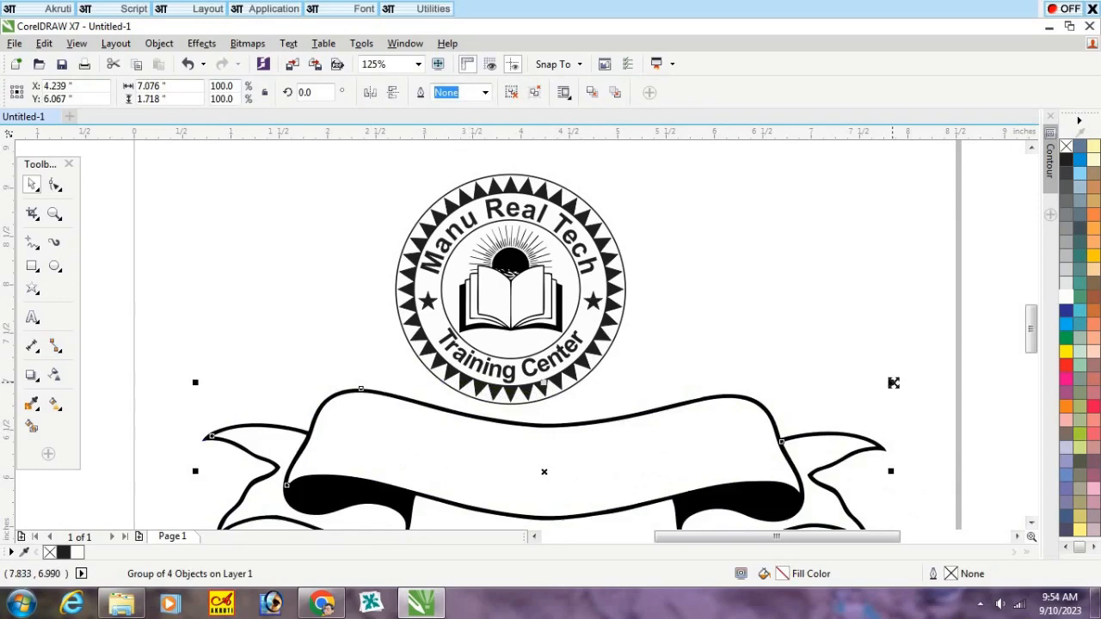
left_click_drag(891, 383, 855, 418)
left_click_drag(666, 462, 644, 418)
left_click(532, 343, "shift")
key("c")
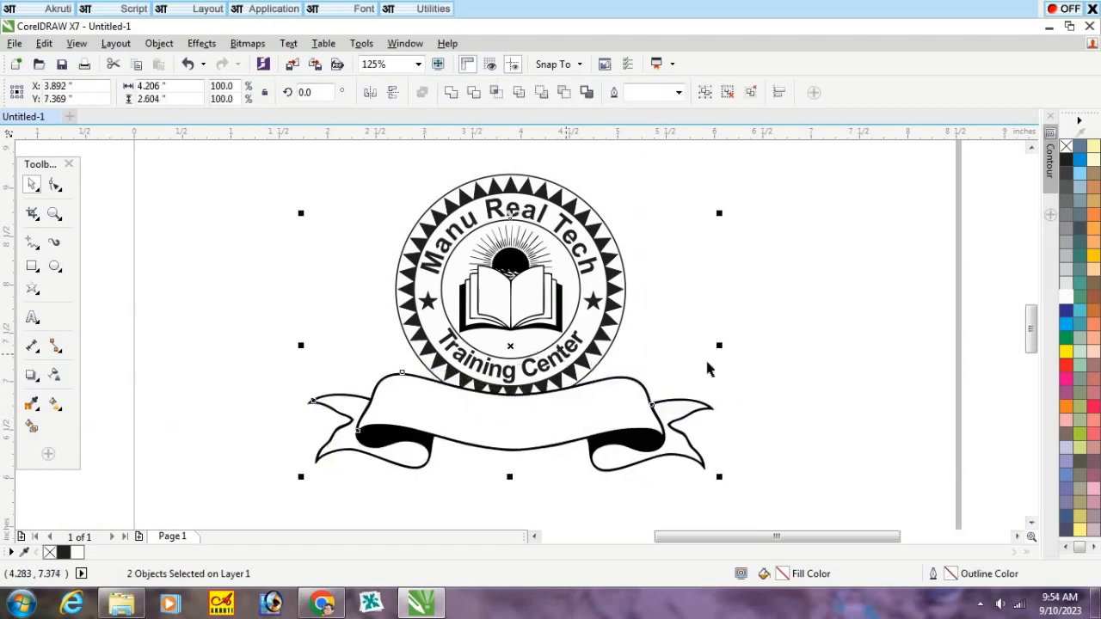
left_click(865, 365)
Step: Adjust the ribbon's height over the seal's lower edge and shrink it about its center to about 3.09 inches wide
scroll(506, 446, "up", 2)
left_click_drag(592, 403, 594, 425)
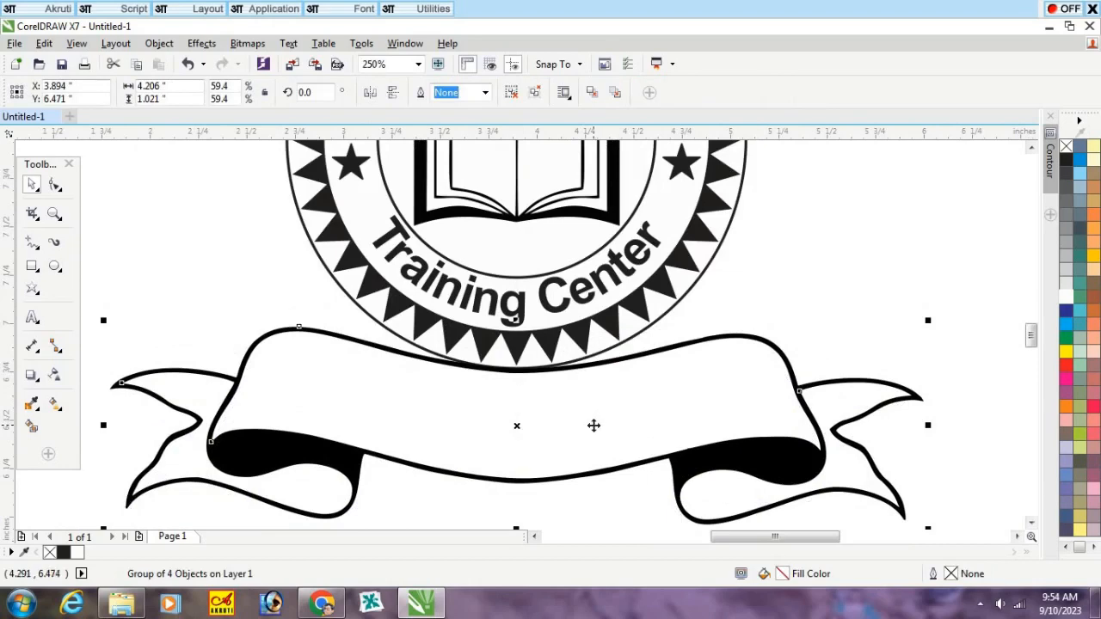
scroll(551, 389, "down", 2)
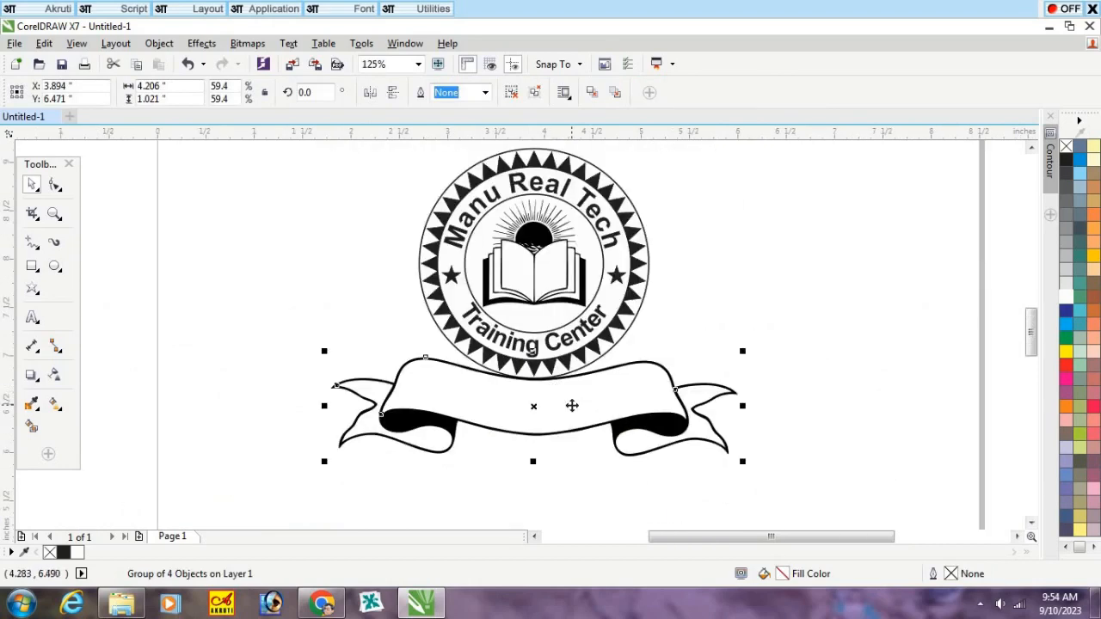
mouse_move(572, 404)
left_mouse_down()
mouse_move(571, 386)
mouse_move(578, 390)
left_mouse_up()
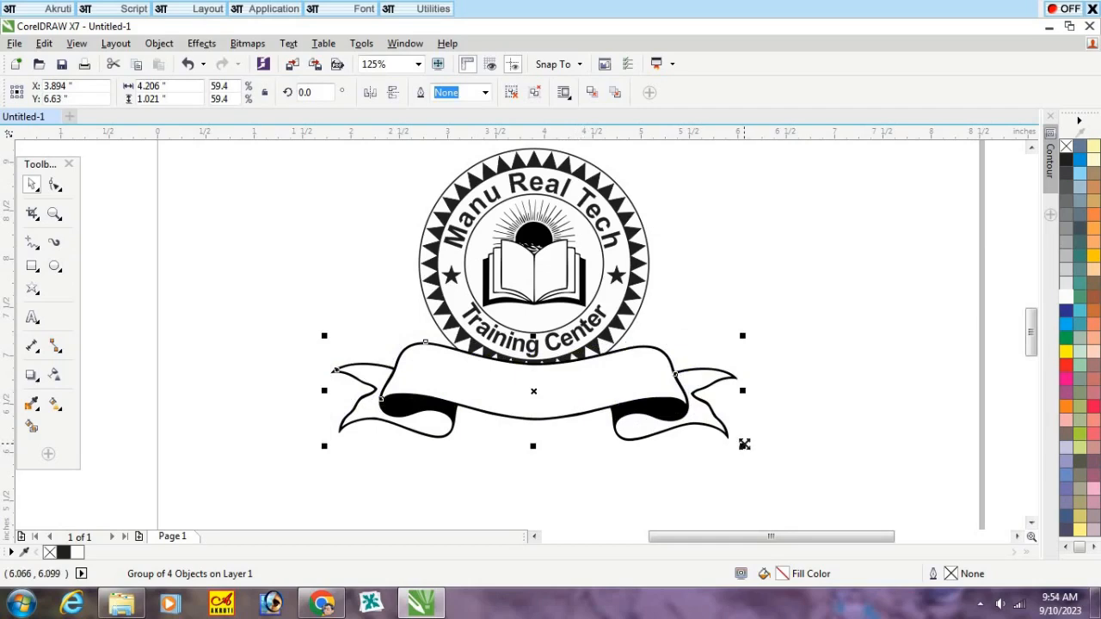
left_click_drag(743, 445, 715, 425)
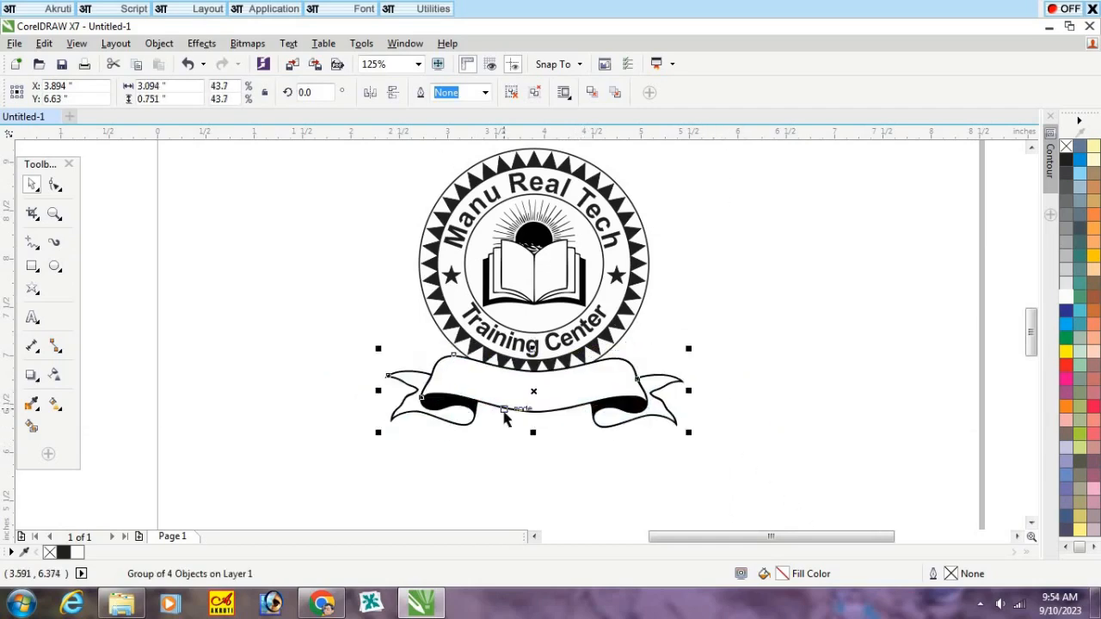
Step: Raise the ribbon slightly, set the nudge distance to 0.001 inches, and nudge it up until its top curve meets the seal's bottom edge
scroll(505, 410, "up", 2)
mouse_move(619, 376)
left_mouse_down()
mouse_move(619, 358)
mouse_move(620, 370)
left_mouse_up()
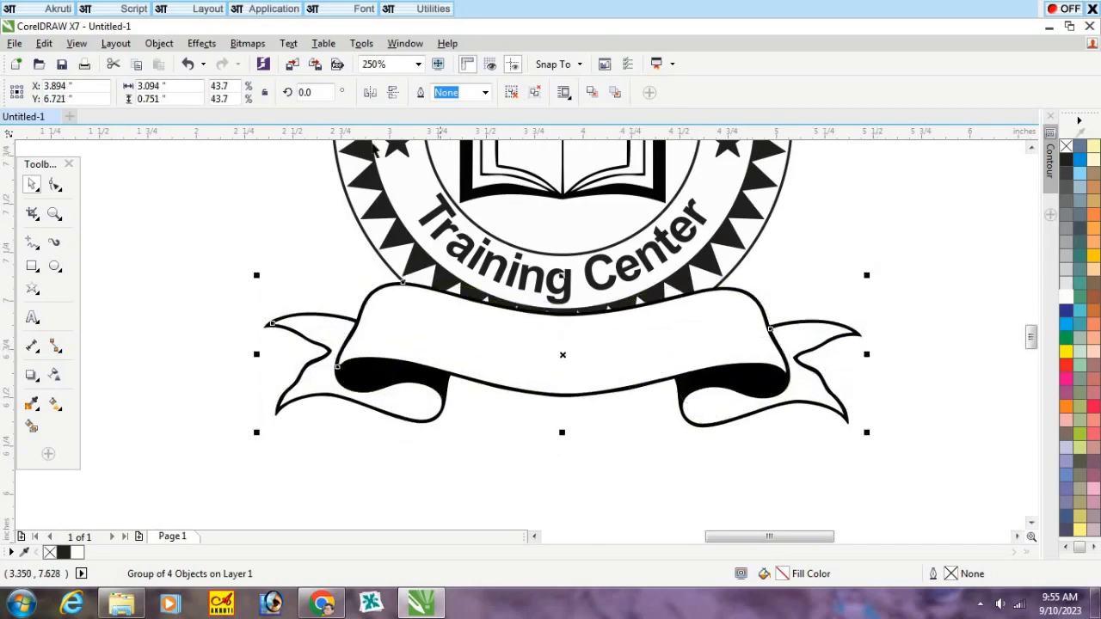
left_click(245, 163)
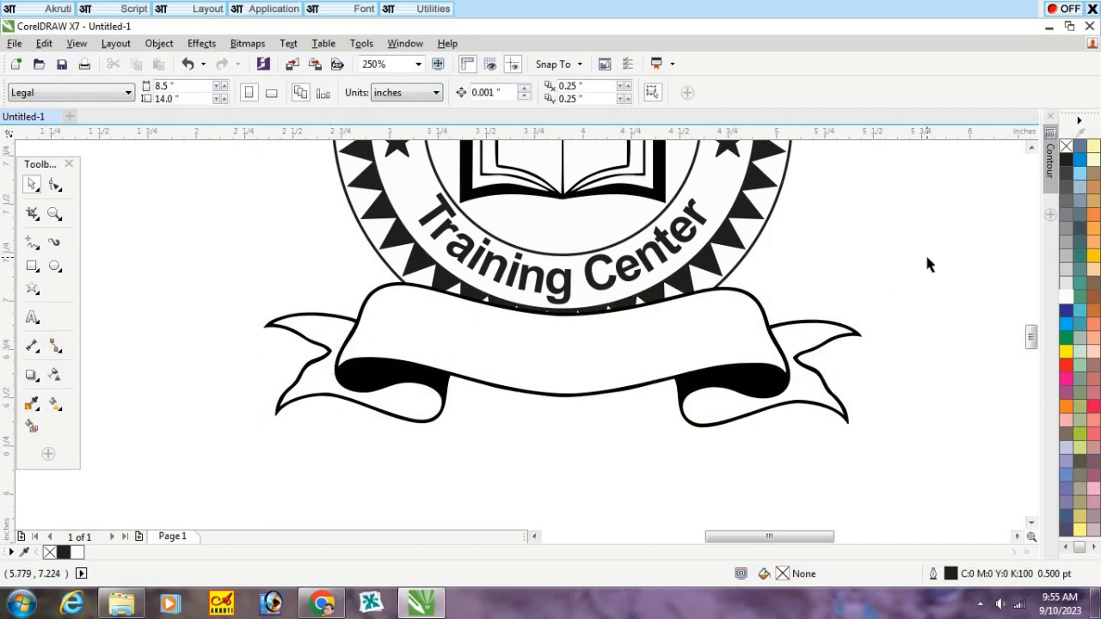
left_click(710, 338)
key("Up")
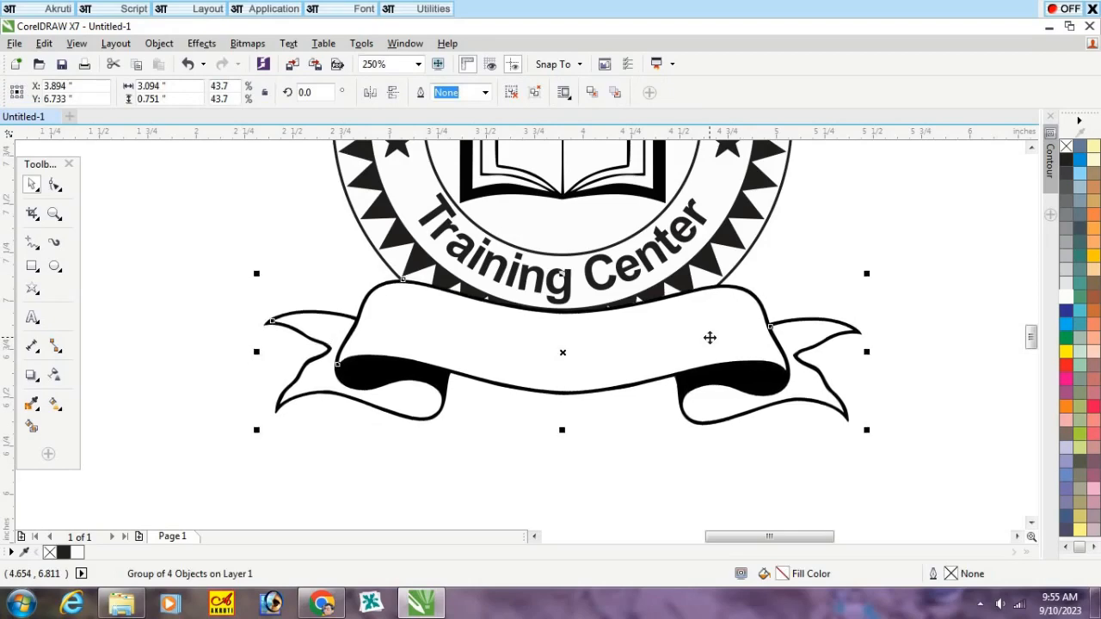
key("Up")
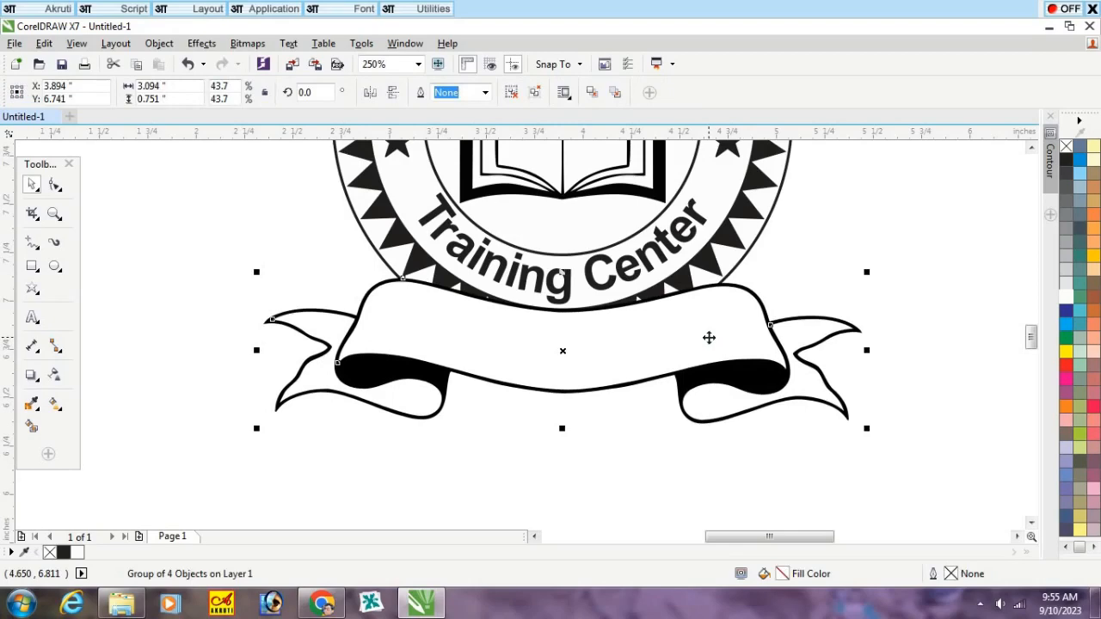
Step: Add the artistic text "Success In Life" in Arial below the ribbon banner and make it bold
left_click(560, 451)
scroll(496, 430, "down", 2)
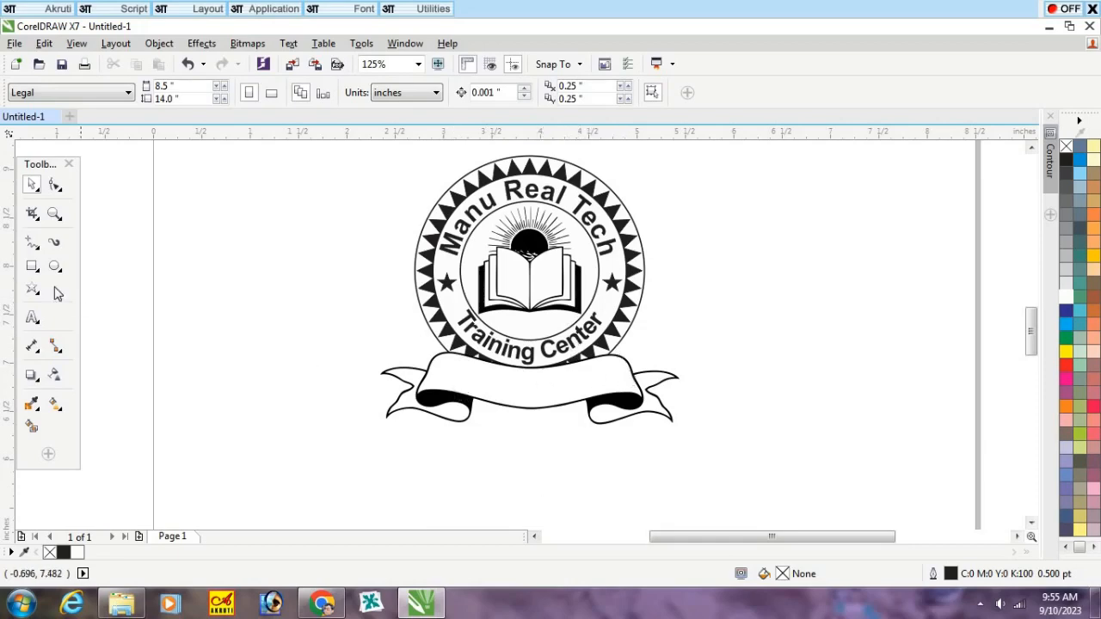
left_click(32, 317)
left_click(464, 478)
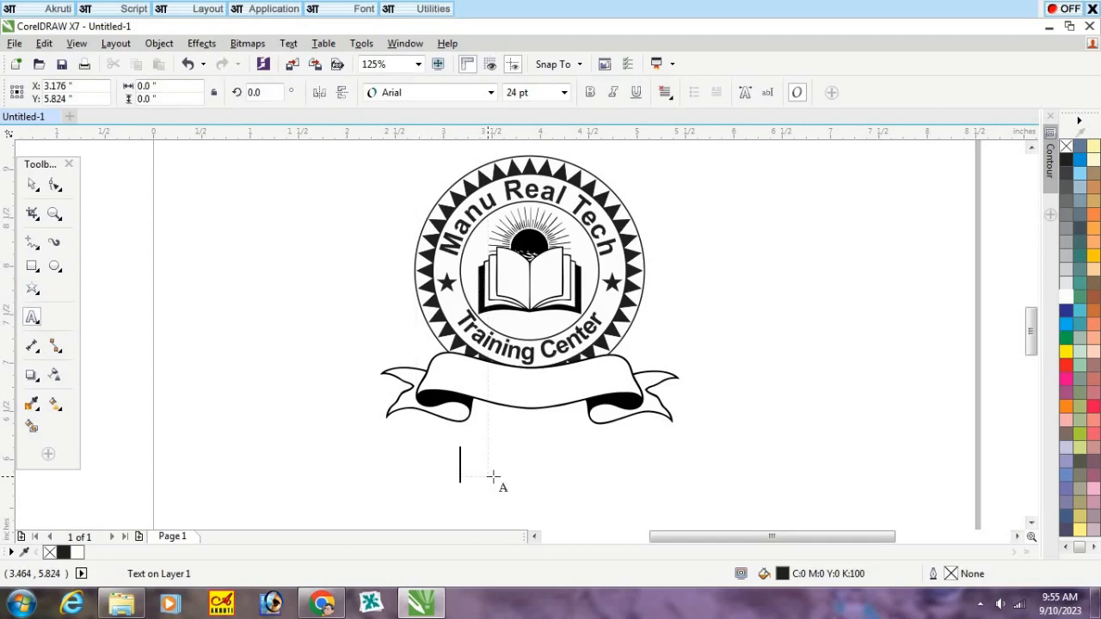
type("Succe")
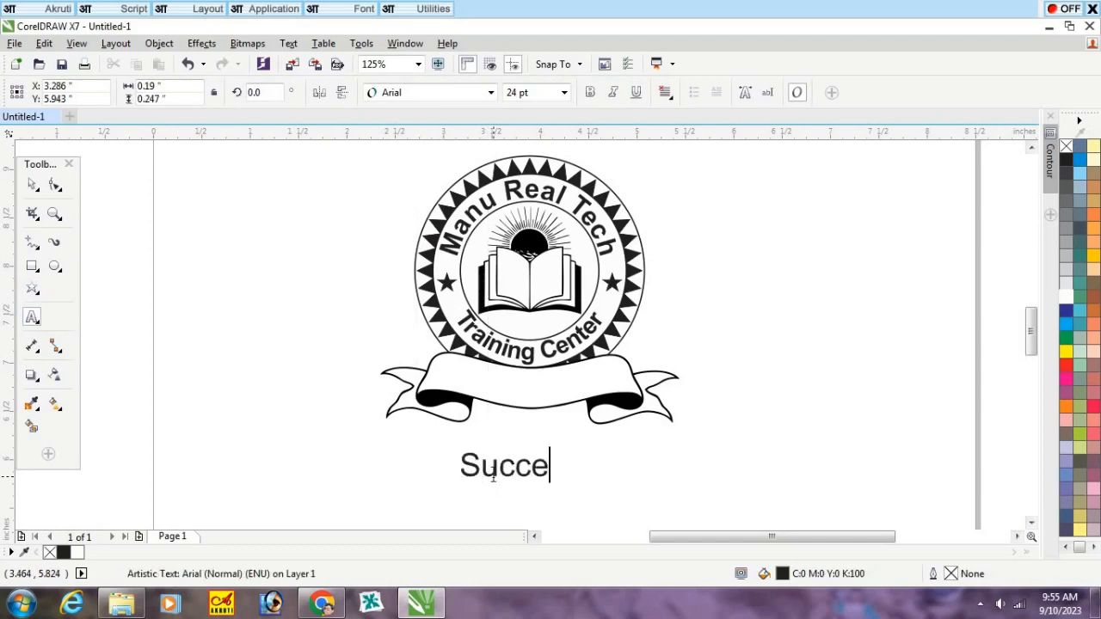
type("ss In Life")
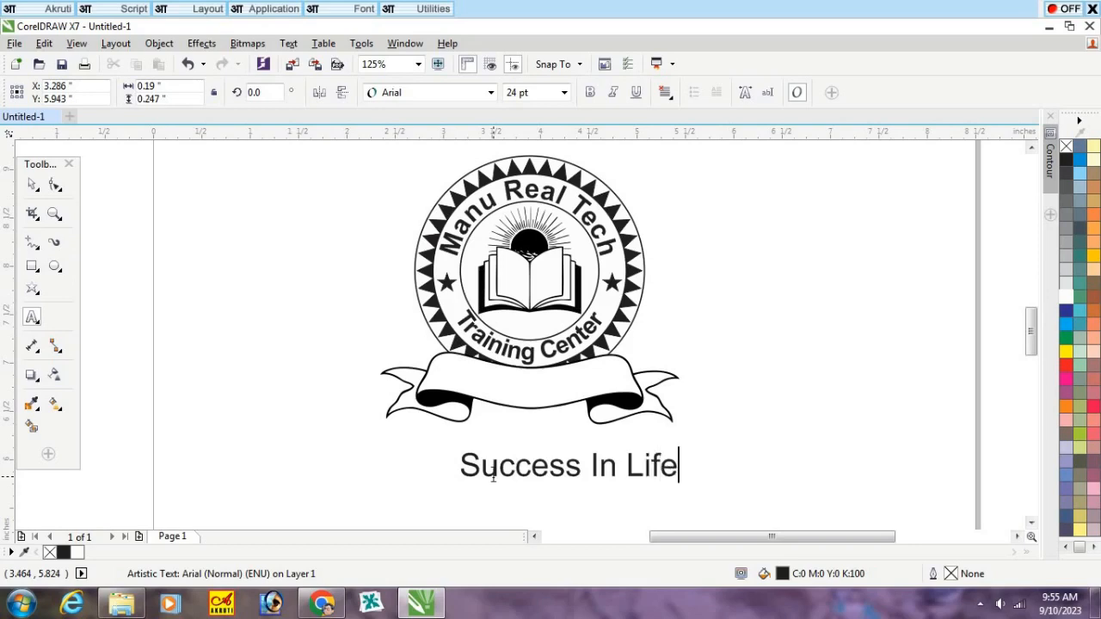
left_click(33, 184)
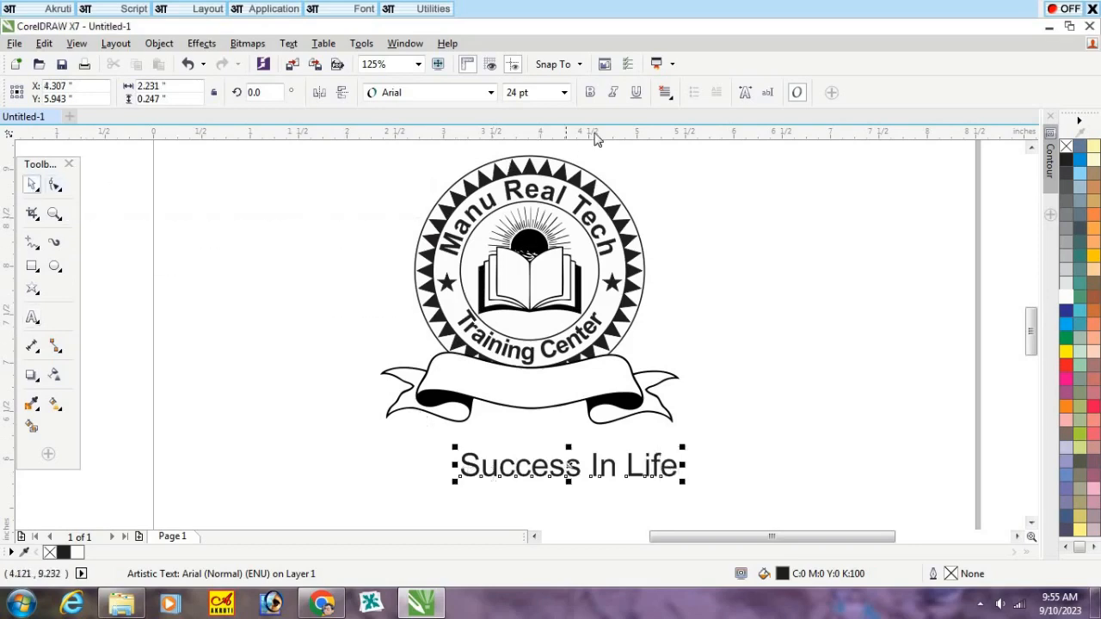
left_click(590, 92)
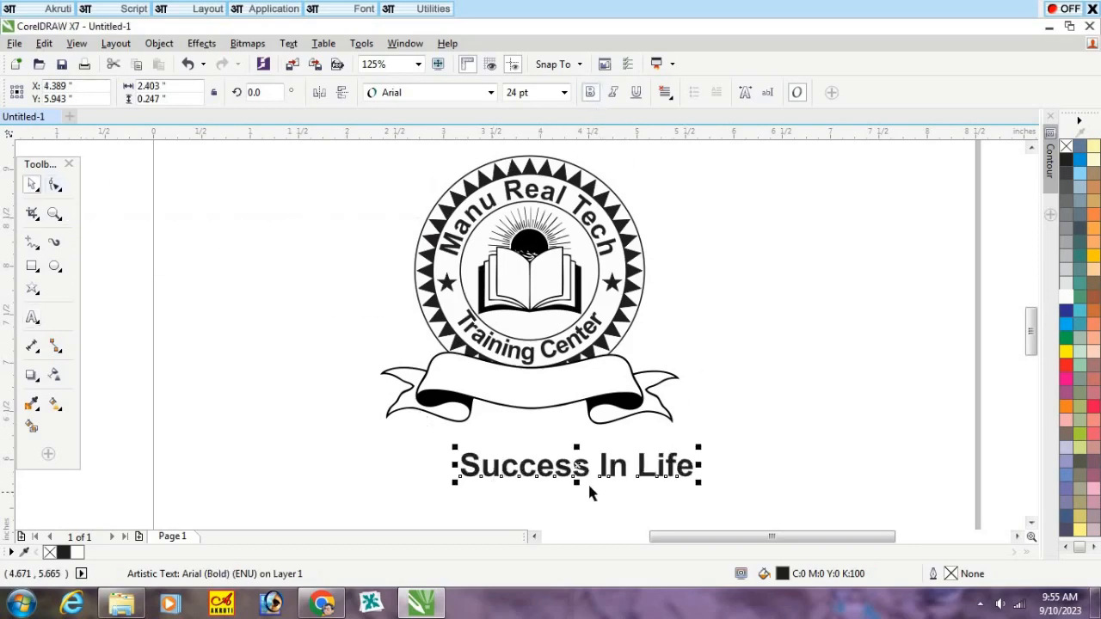
Step: Move the "Success In Life" text onto the ribbon, set its font size to 18 pt and center it within the banner
left_click_drag(591, 492, 559, 378)
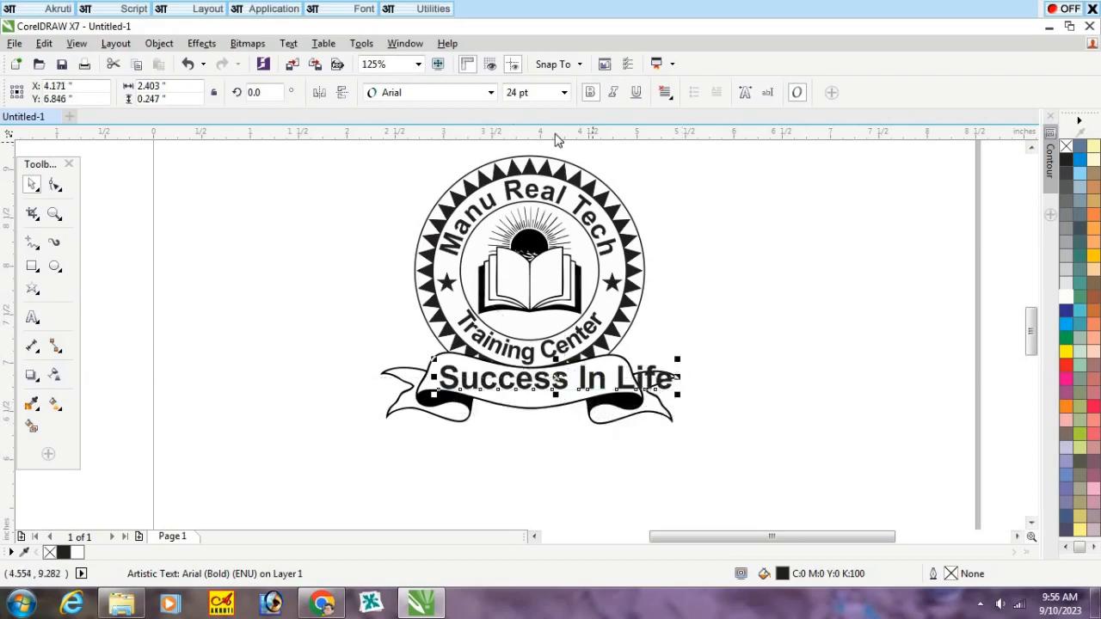
type("18")
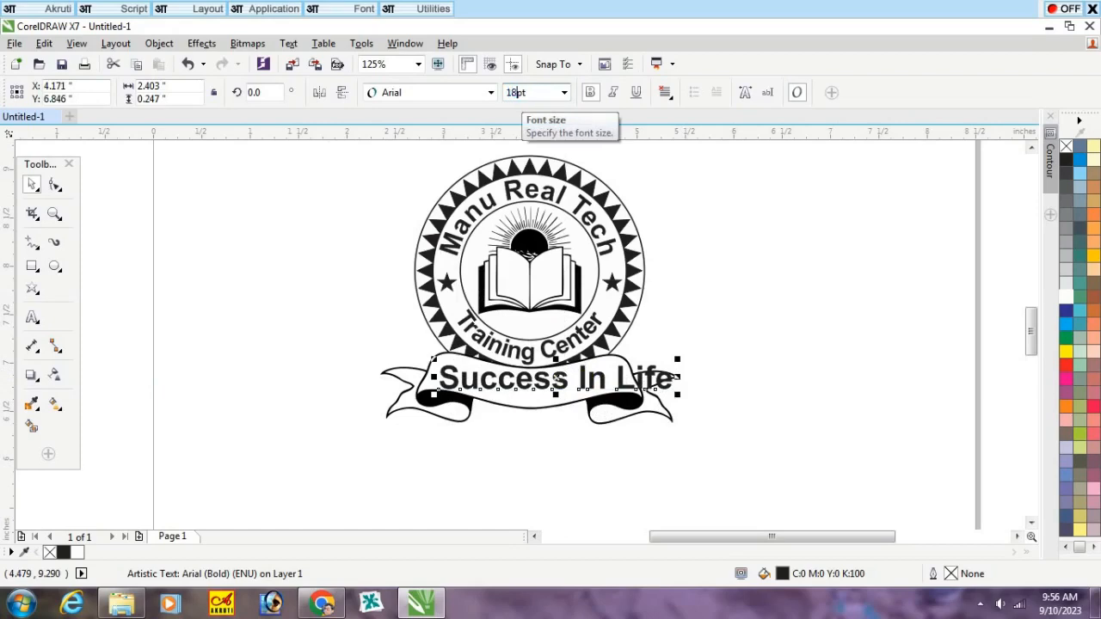
key("Return")
left_click(558, 470)
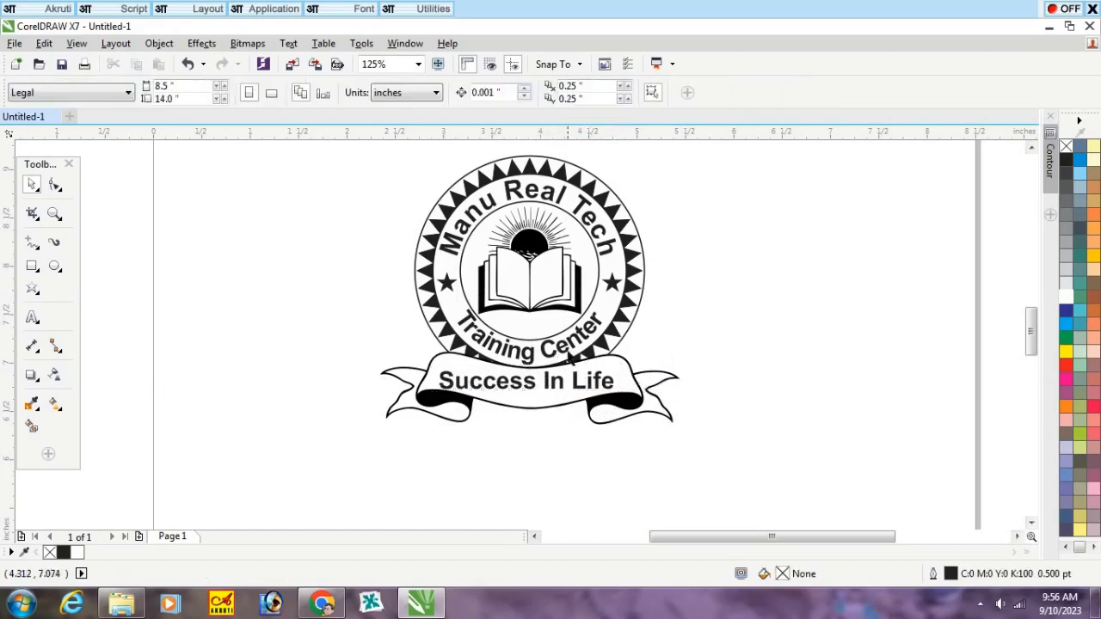
scroll(569, 356, "up", 1)
left_click_drag(524, 422, 533, 415)
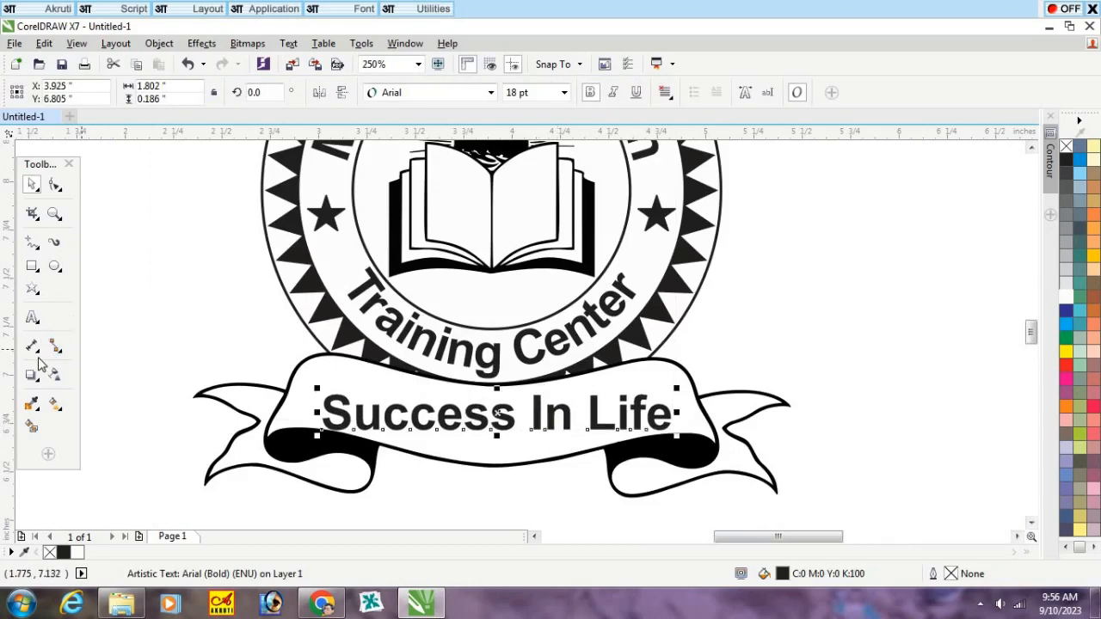
Step: Apply a Single Arc envelope to "Success In Life" and pull its upper middle node down to match the ribbon's curve
left_click(41, 359)
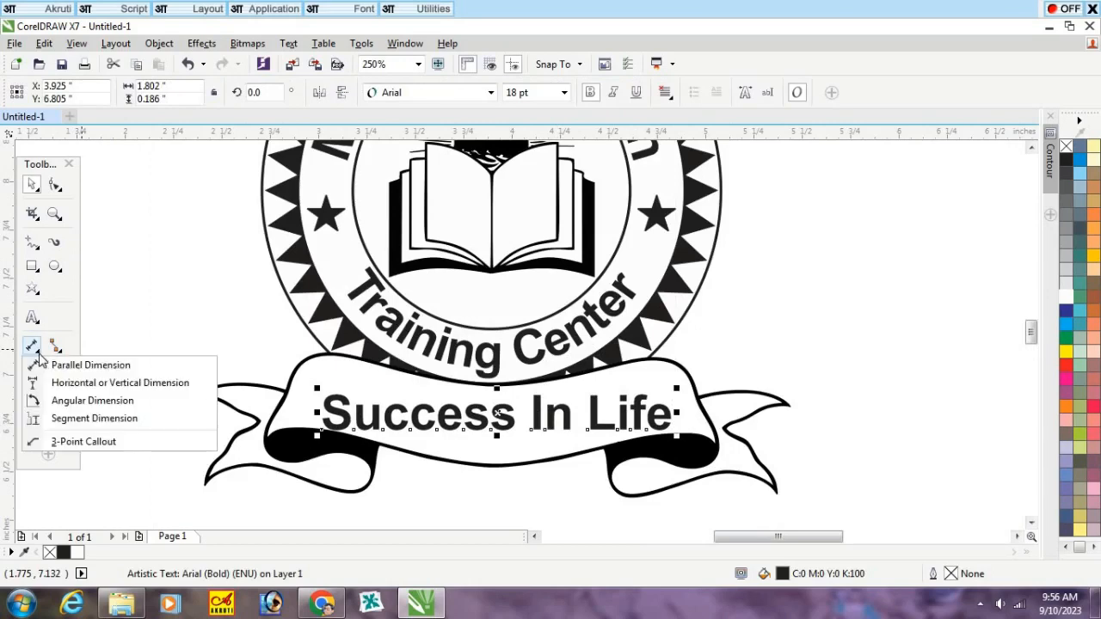
left_click(40, 359)
left_click(38, 380)
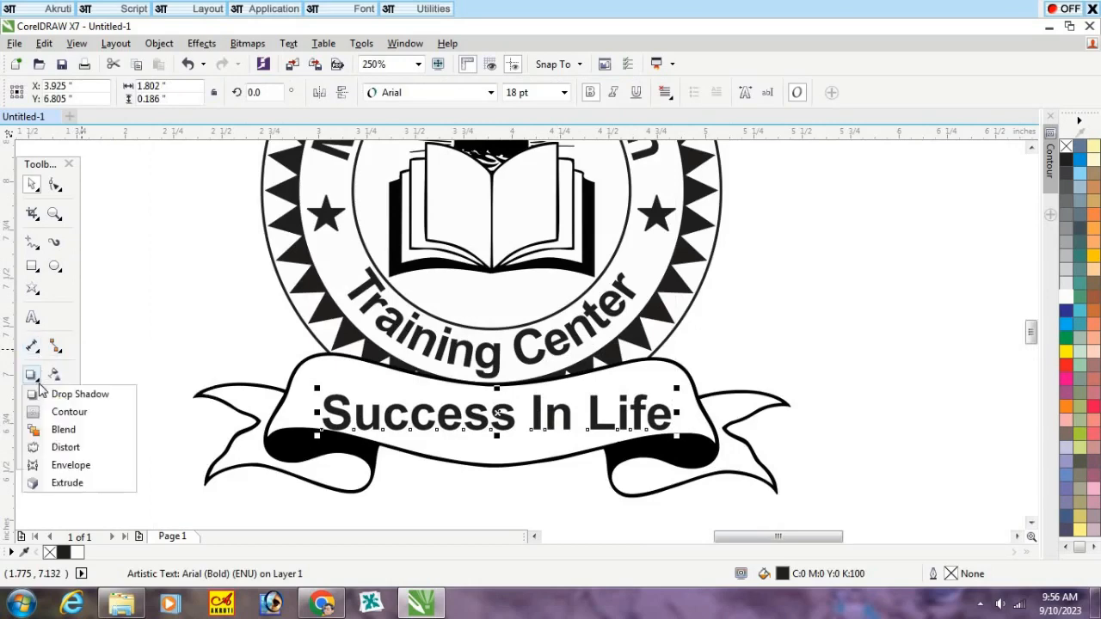
left_click(83, 468)
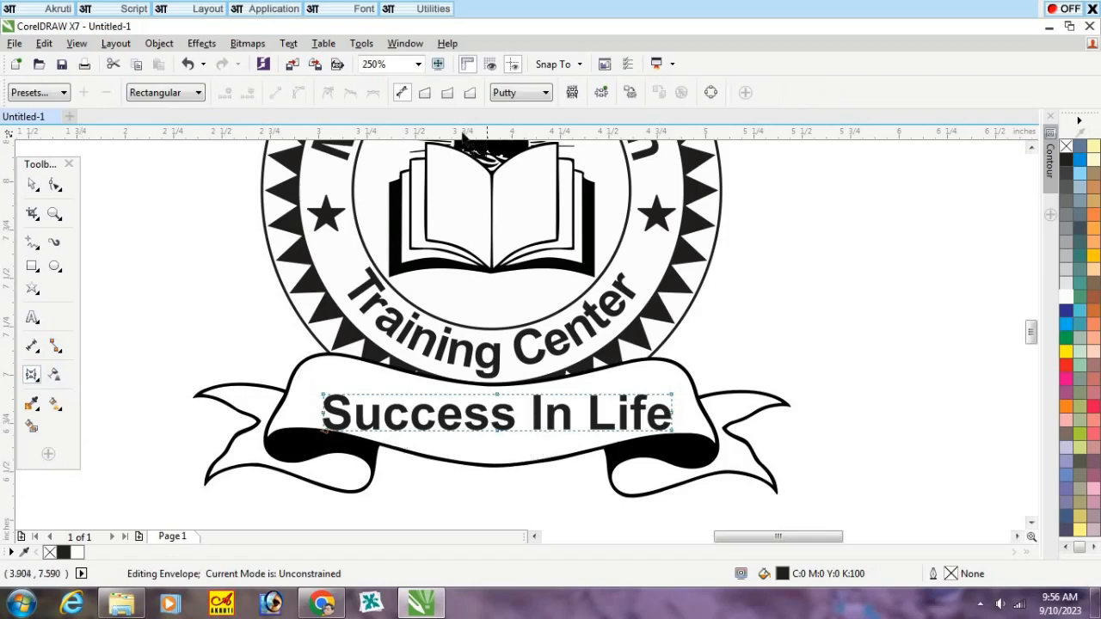
left_click(447, 92)
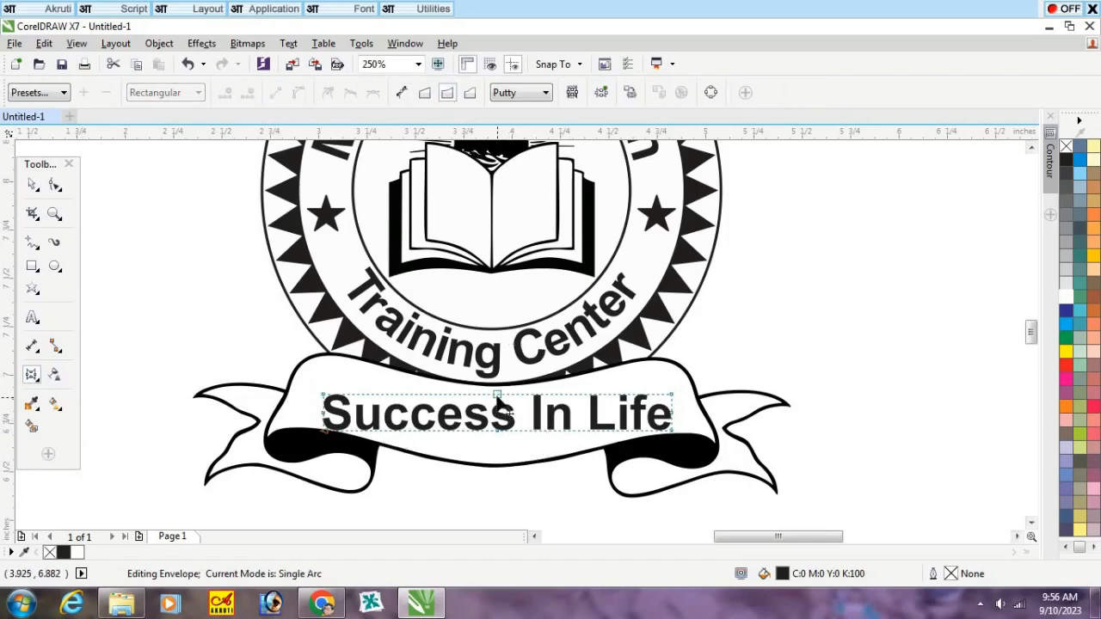
left_click_drag(497, 397, 503, 415)
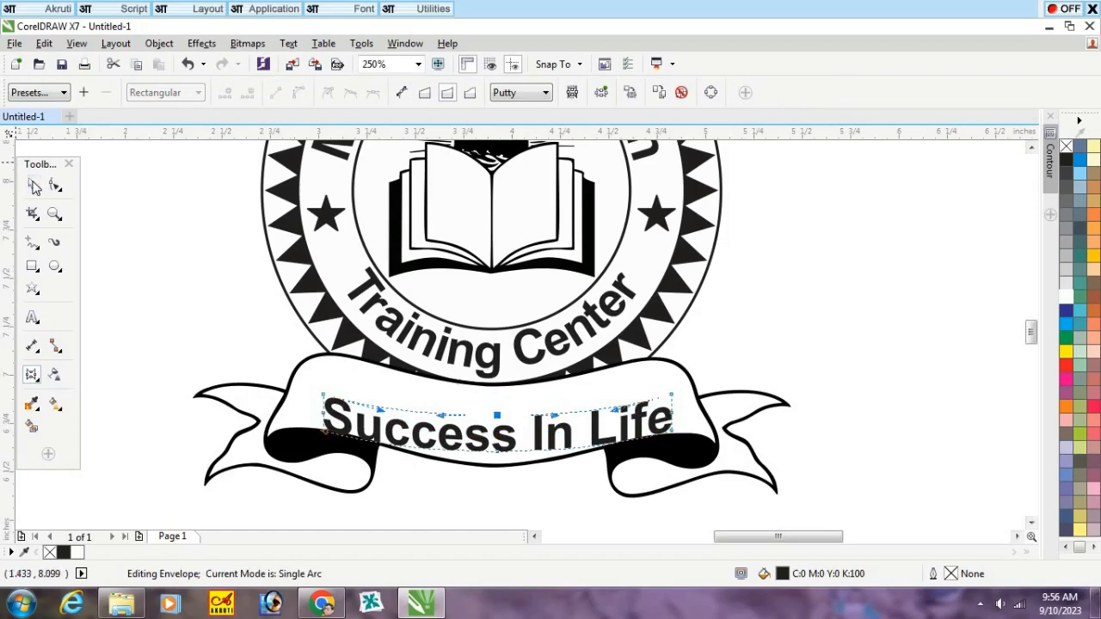
Step: Move the curved "Success In Life" text slightly straight up to sit midway between the ribbon's edges
left_click(35, 186)
left_click(164, 250)
left_click_drag(507, 440, 512, 424)
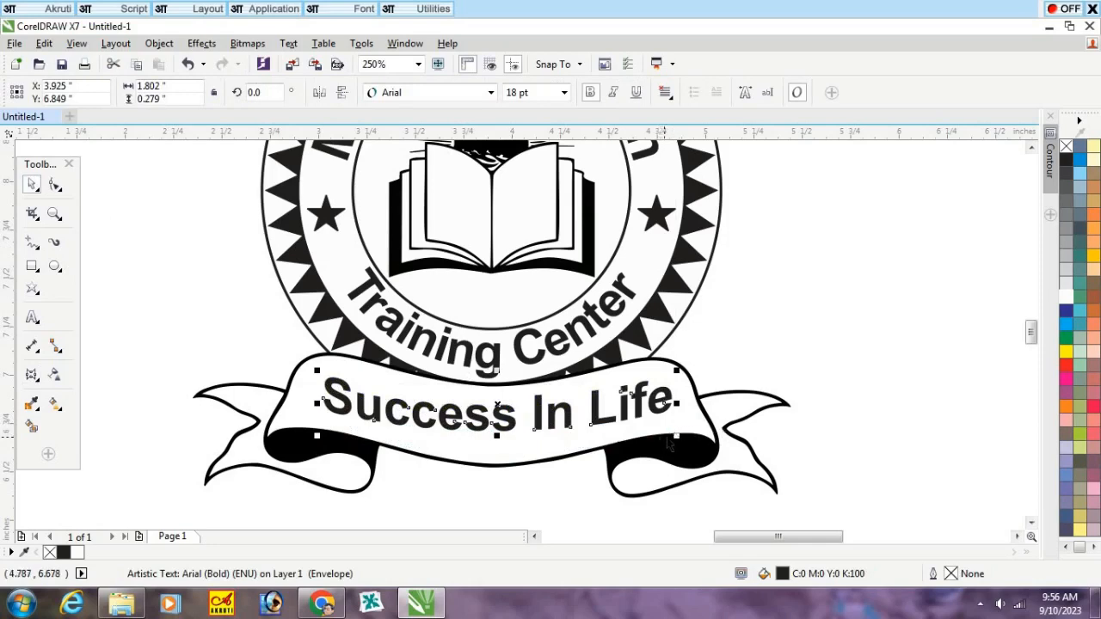
left_click(796, 320)
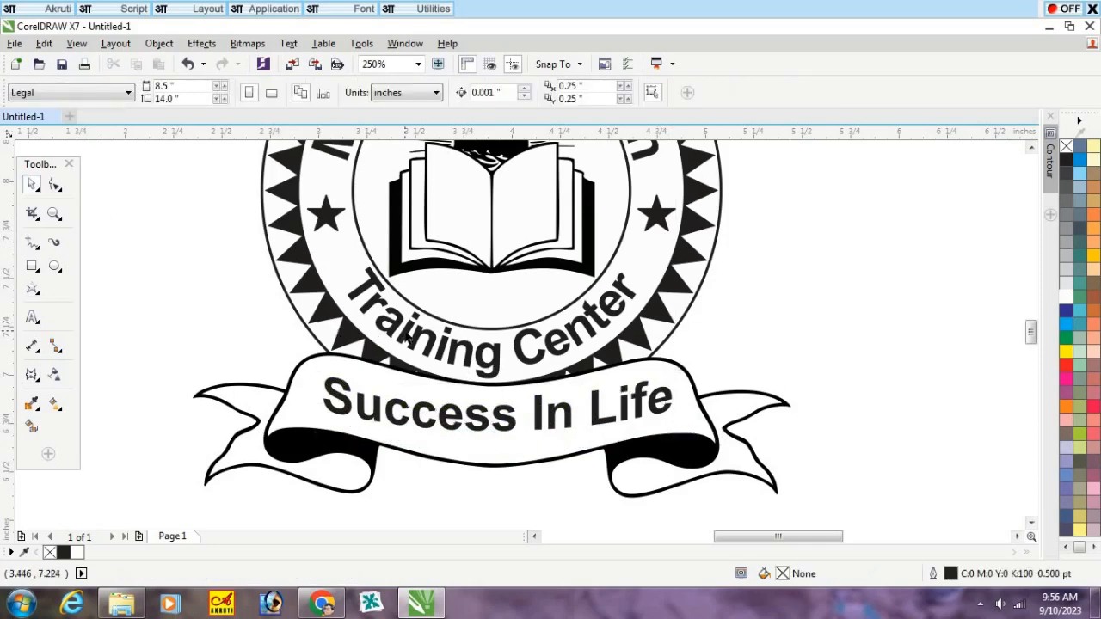
Step: Select the complete logo, including the round seal, the ribbon banner and its text
scroll(480, 291, "down", 2)
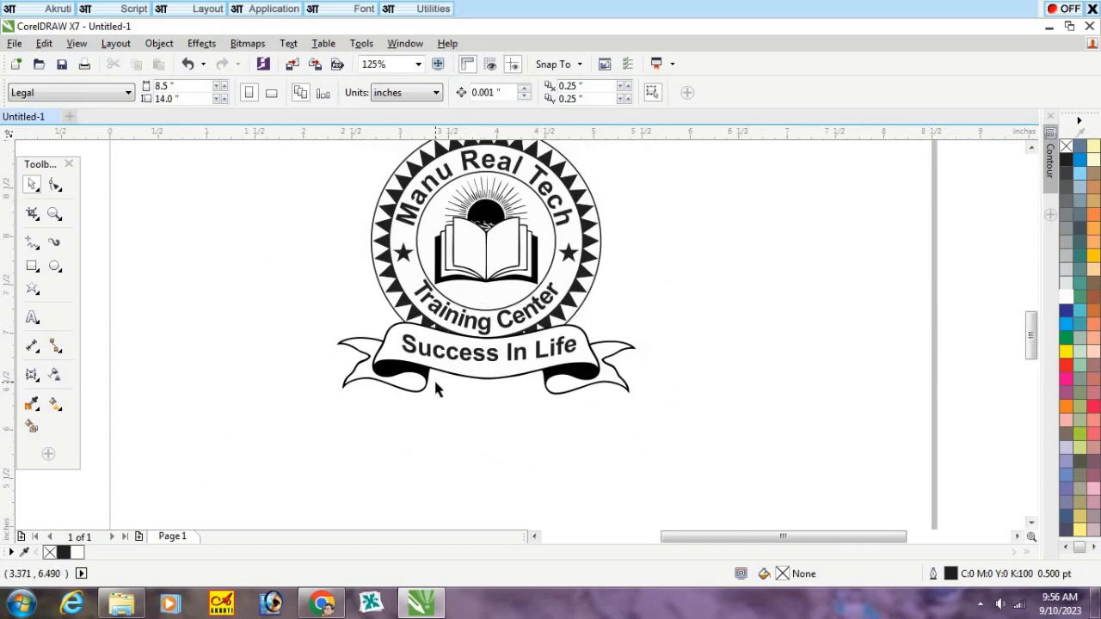
scroll(433, 377, "down", 1)
scroll(448, 342, "up", 1)
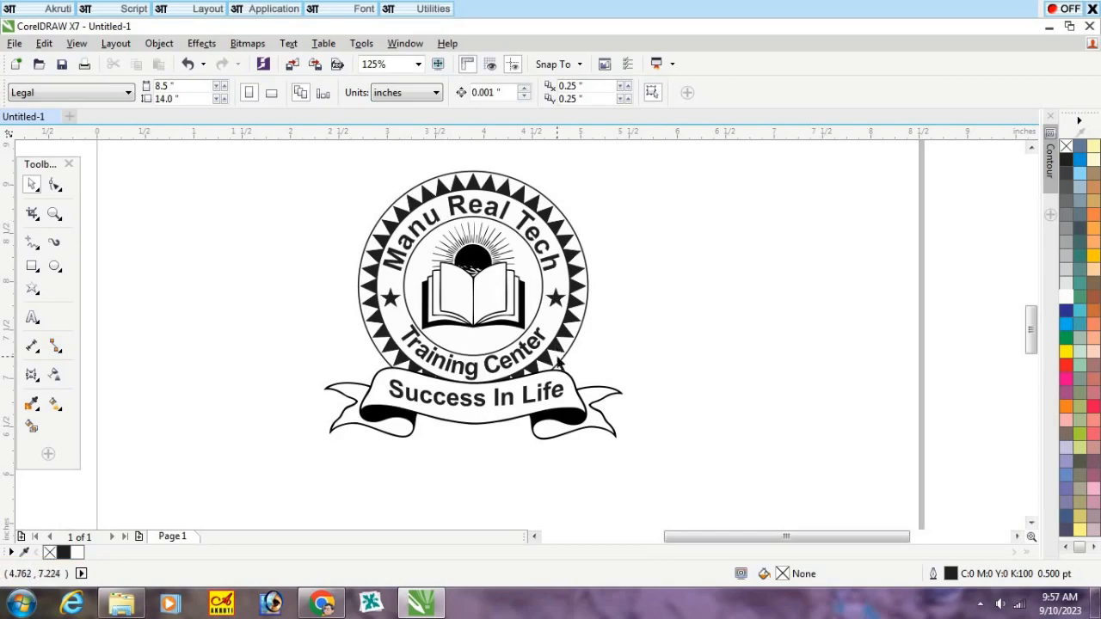
left_click_drag(678, 465, 242, 194)
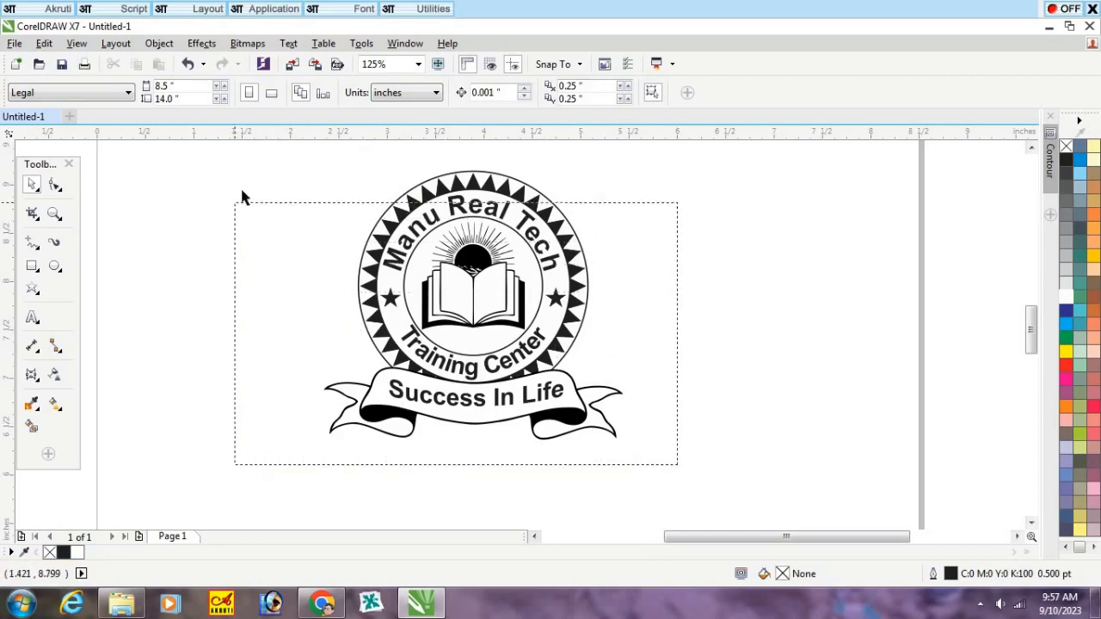